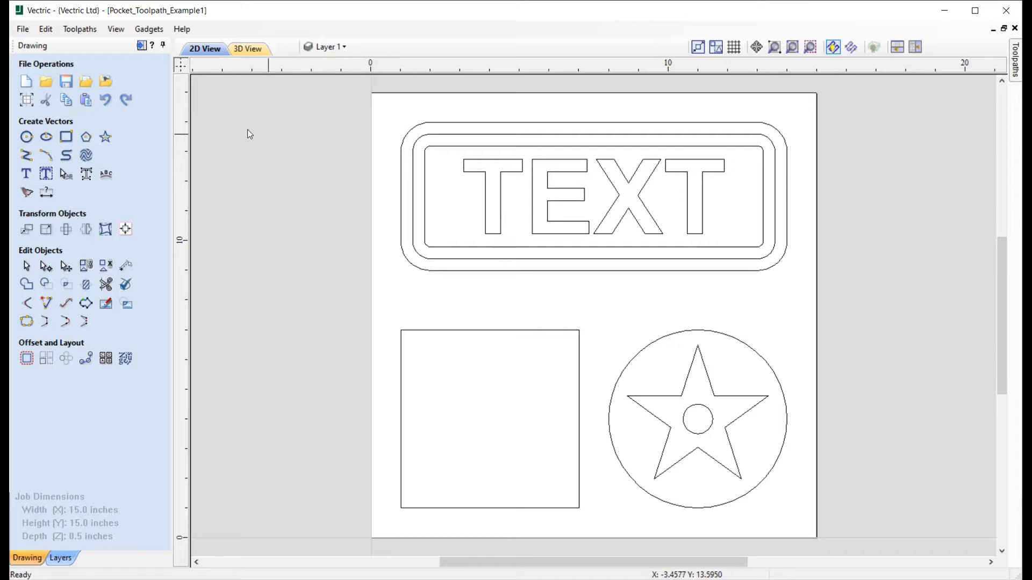
Bring up the toolpath operations and review the job's material setup, accepting its existing settings
left_click(142, 46)
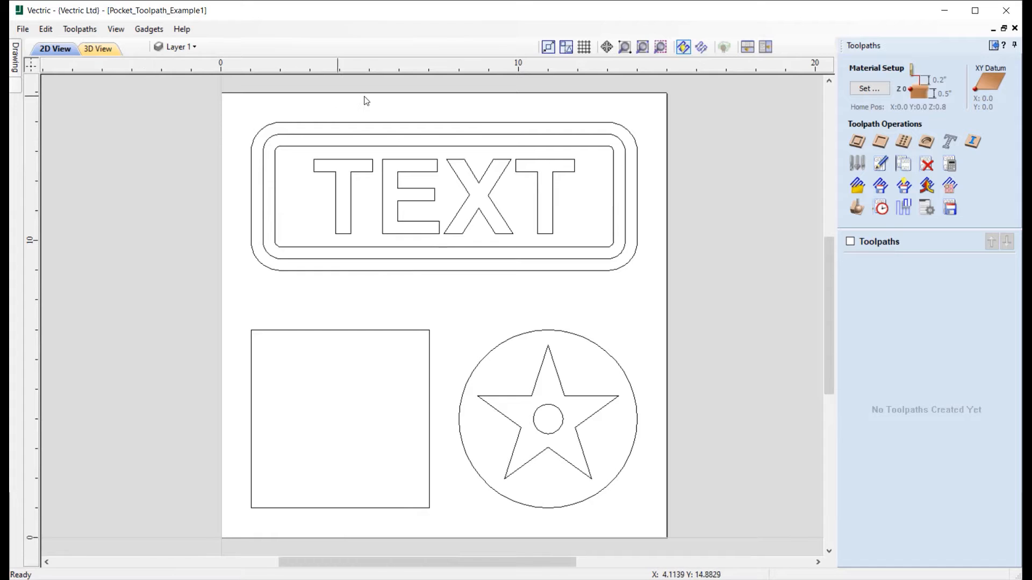
left_click(882, 92)
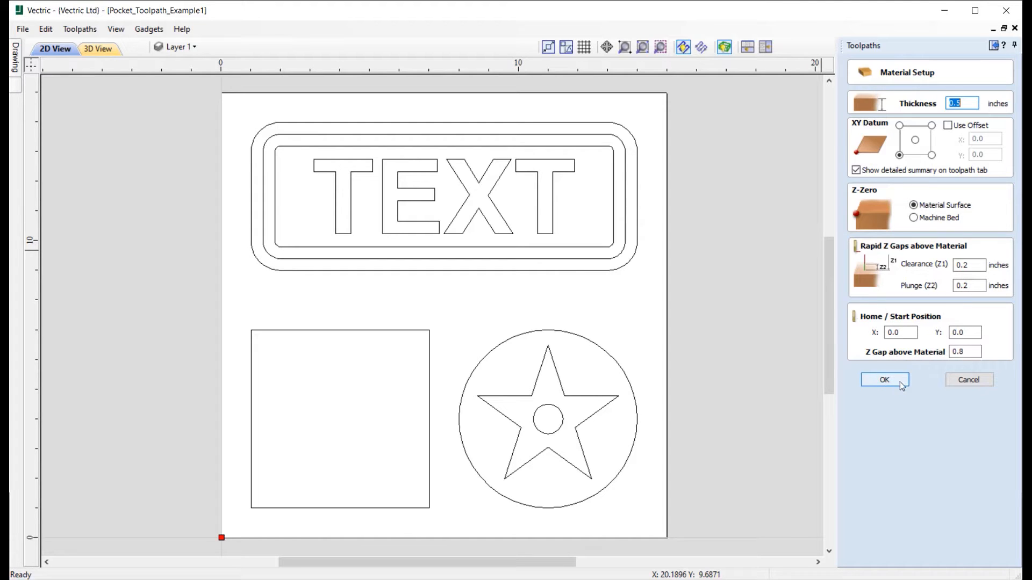
left_click(885, 380)
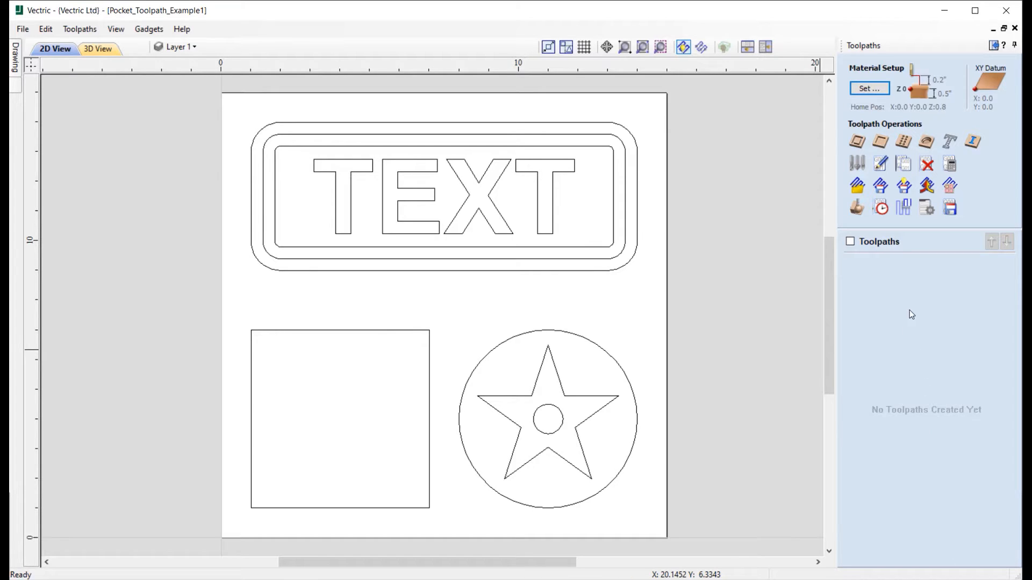
Start a pocket toolpath on the large square with a cut depth of 0.25 inches
left_click(882, 143)
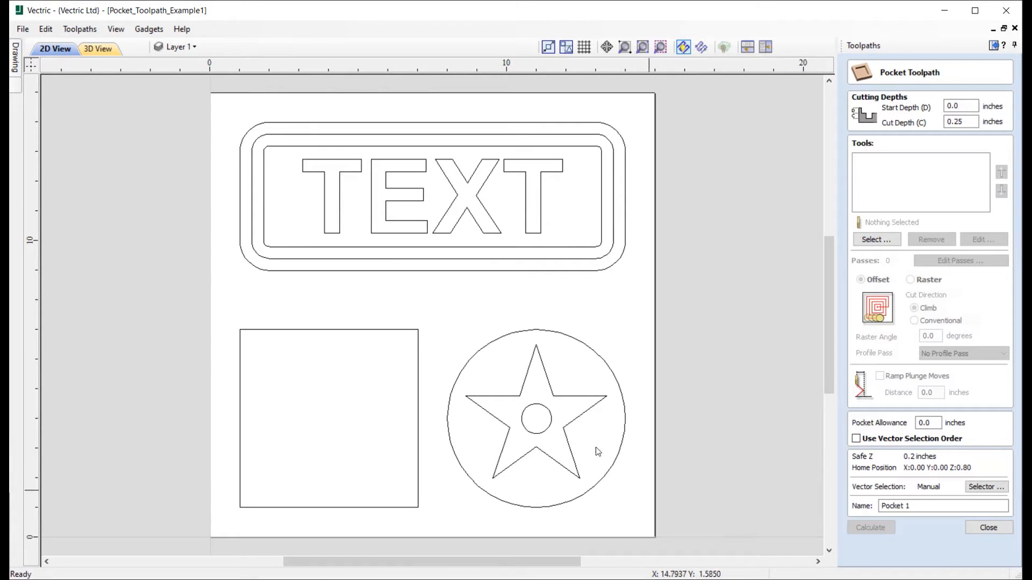
left_click(382, 366)
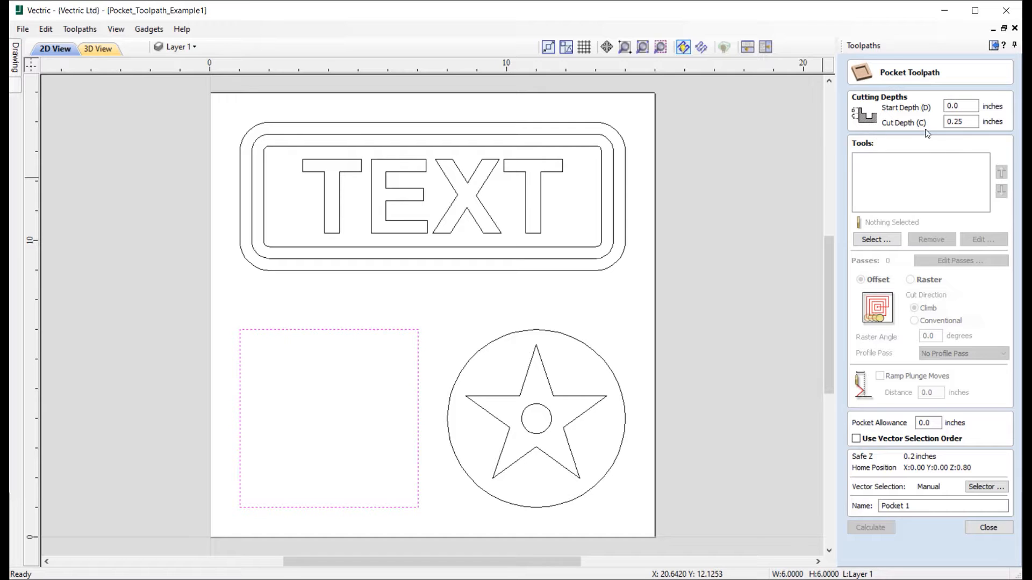
double_click(954, 119)
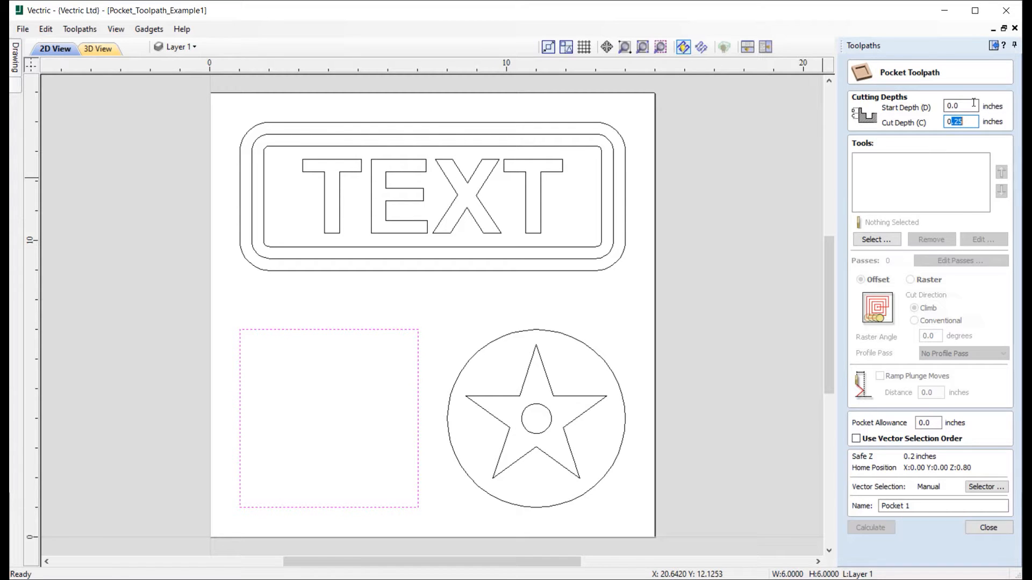
type("0.25")
Assign the imperial End Mill (1/4") from the tool database to the pocket toolpath
left_click(883, 242)
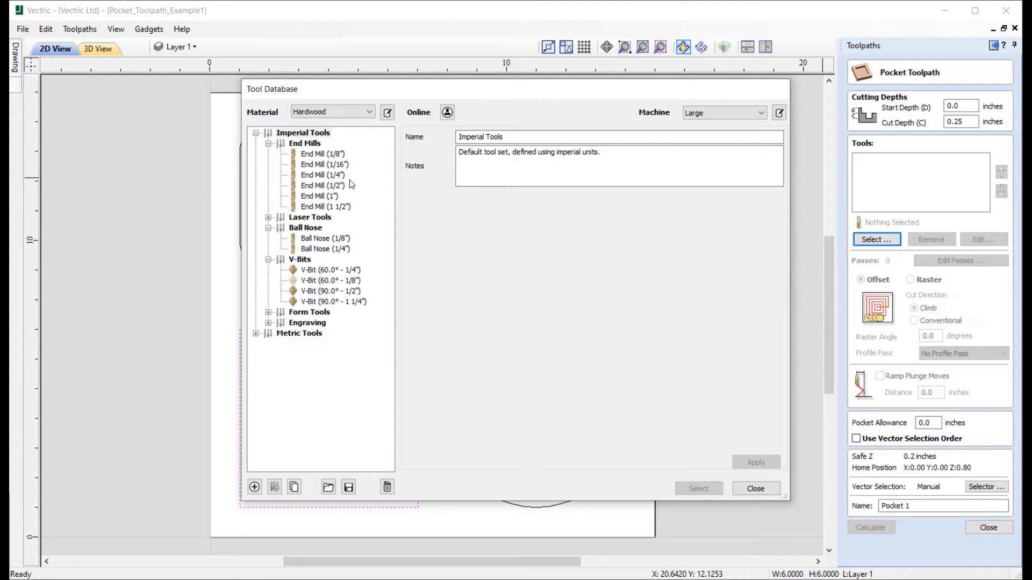
left_click(329, 176)
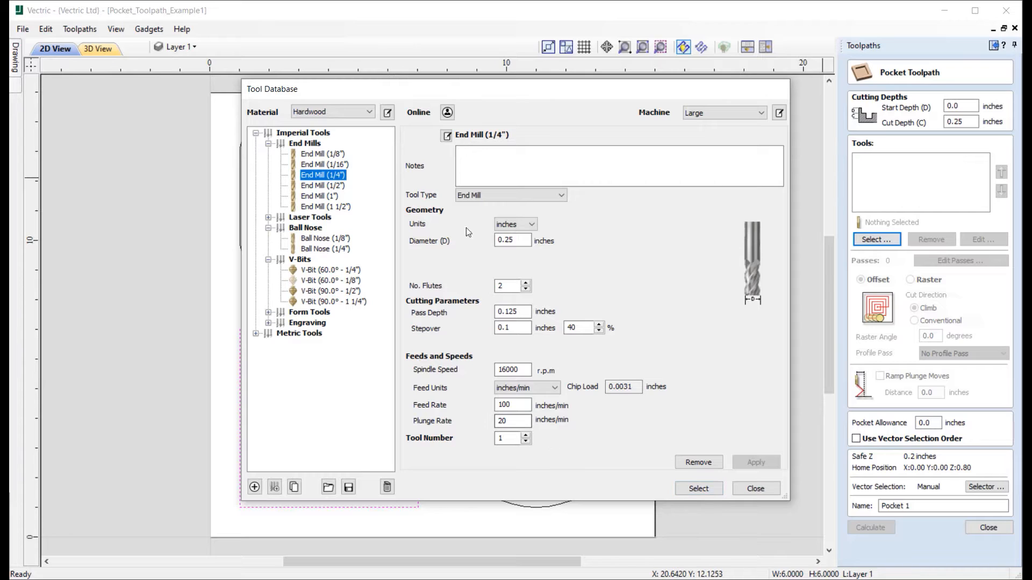
left_click(698, 491)
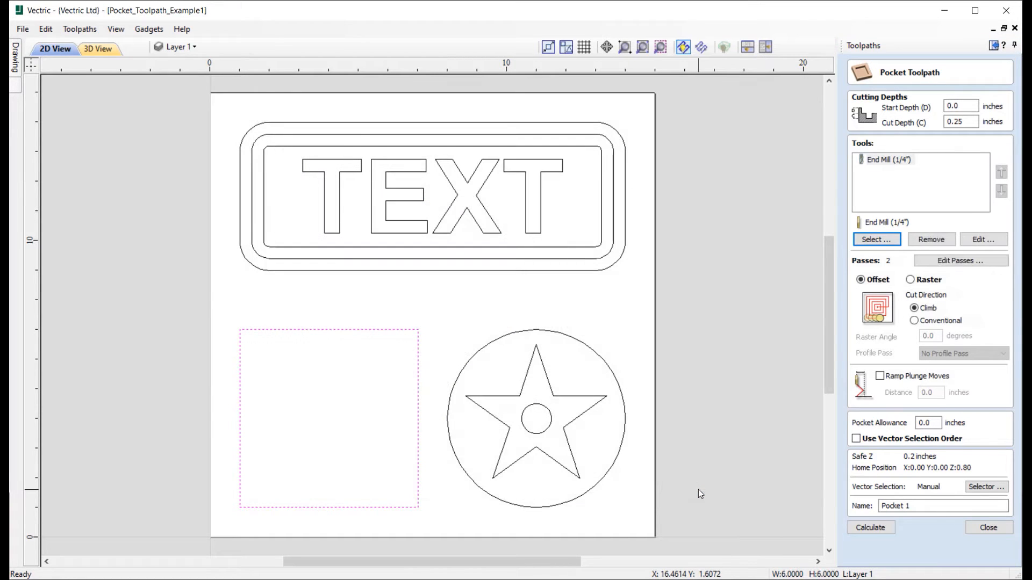
Remove the tool from the pocket toolpath and add the End Mill (1/4") again from the tool database
left_click(935, 240)
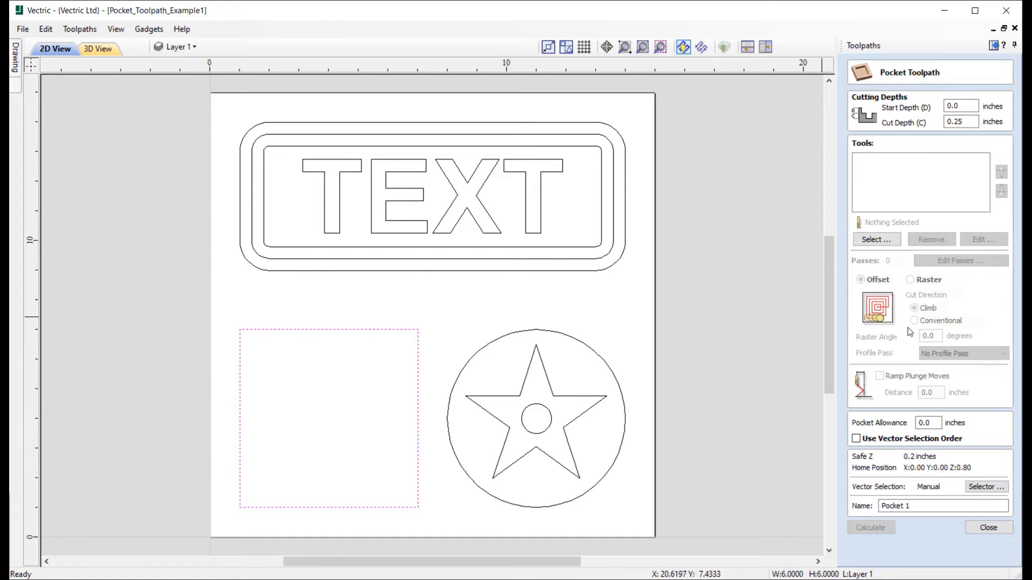
left_click(870, 241)
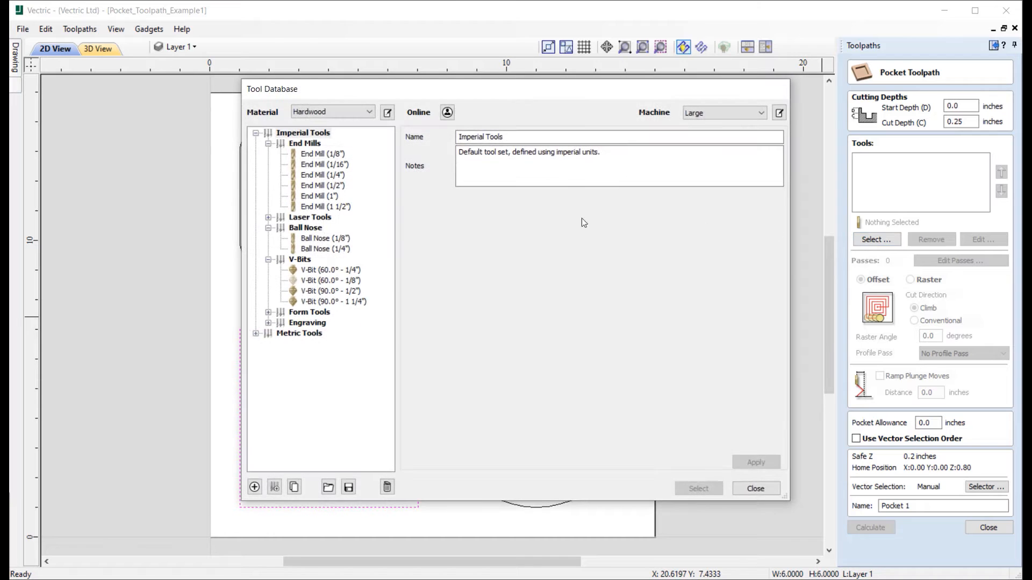
left_click(324, 175)
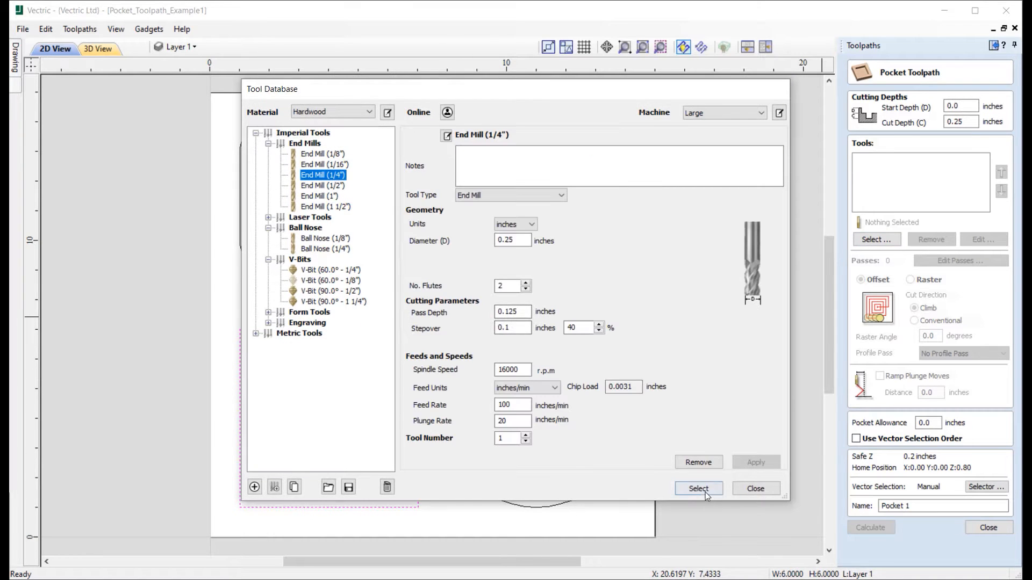
left_click(705, 490)
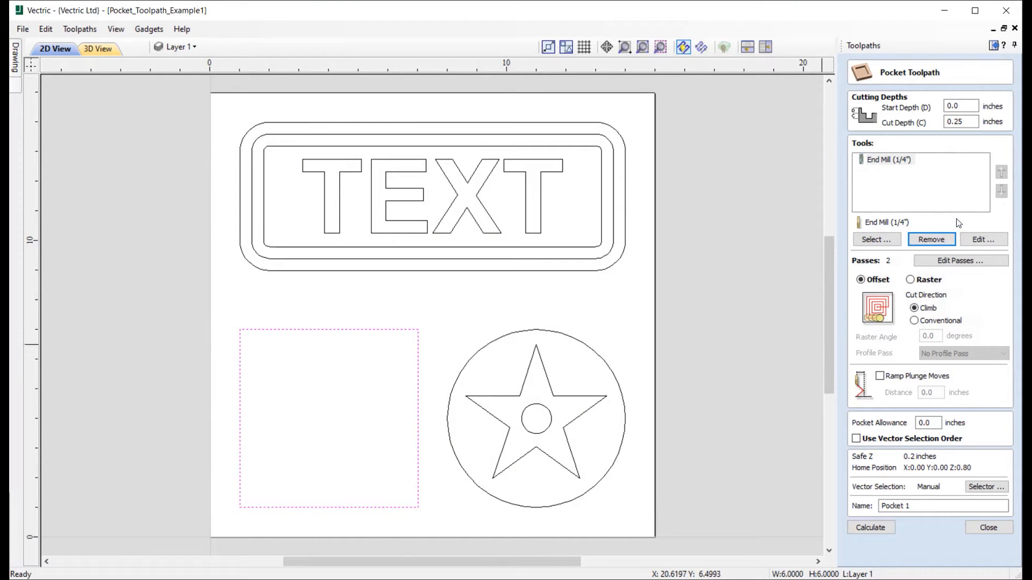
Set the pass depth of the pocket toolpath's 1/4" end mill to 0.25 inches
left_click(981, 242)
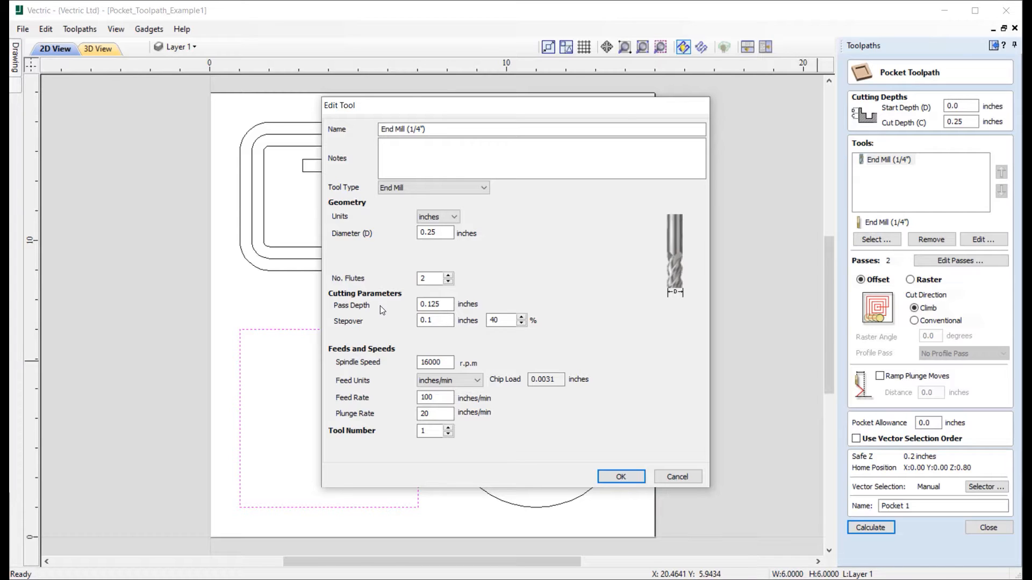
left_click(430, 302)
key("BackSpace")
left_click(624, 477)
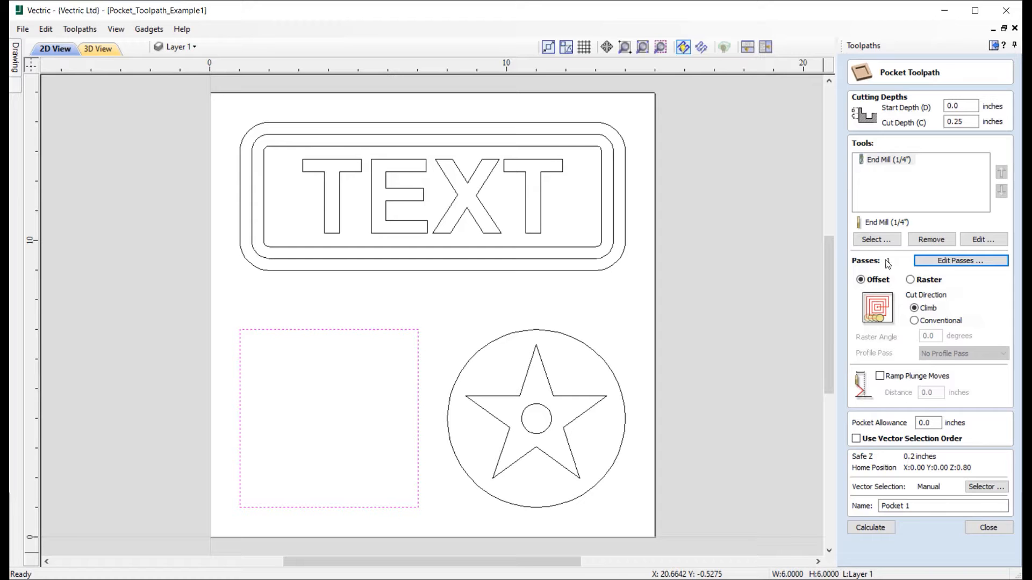
Compare the Raster and Offset clearing strategies for the pocket, finishing on Offset
left_click(955, 126)
left_click(920, 280)
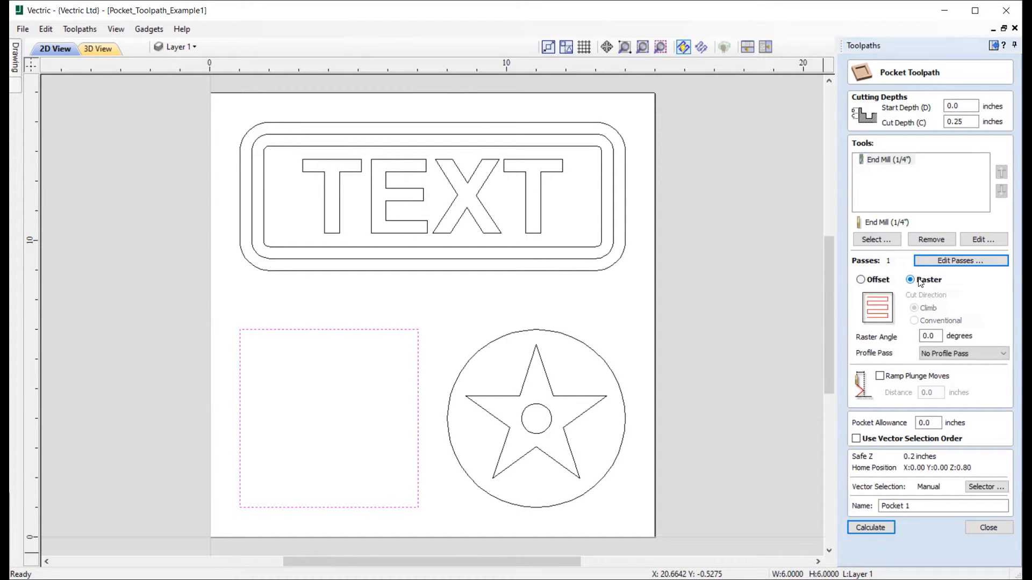
left_click(871, 282)
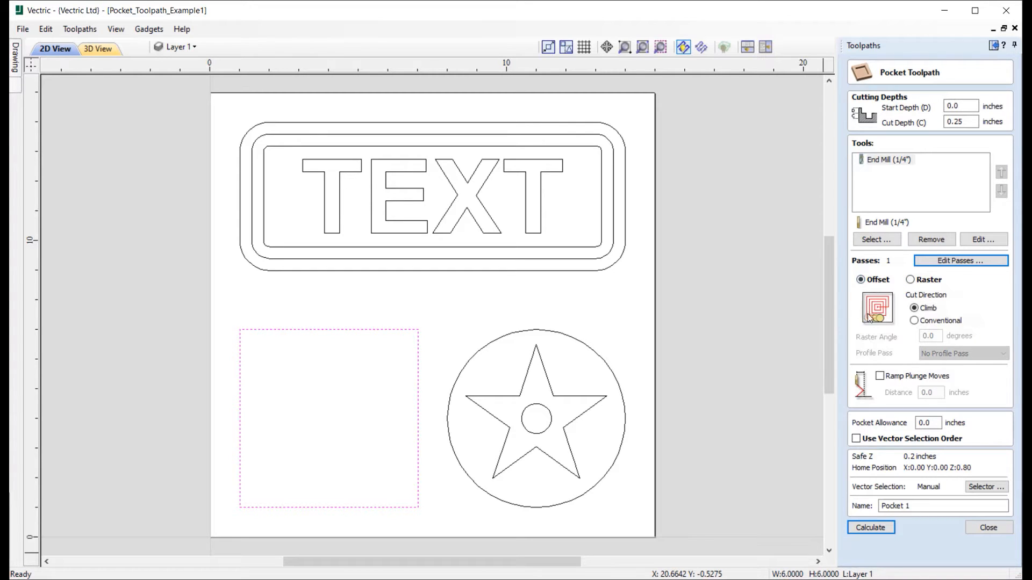
left_click(921, 280)
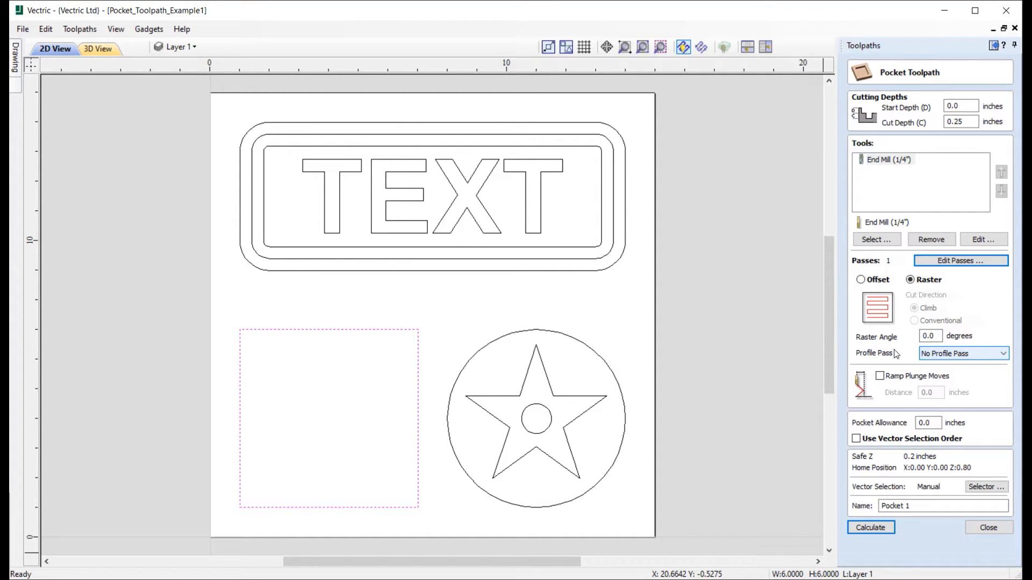
left_click(865, 282)
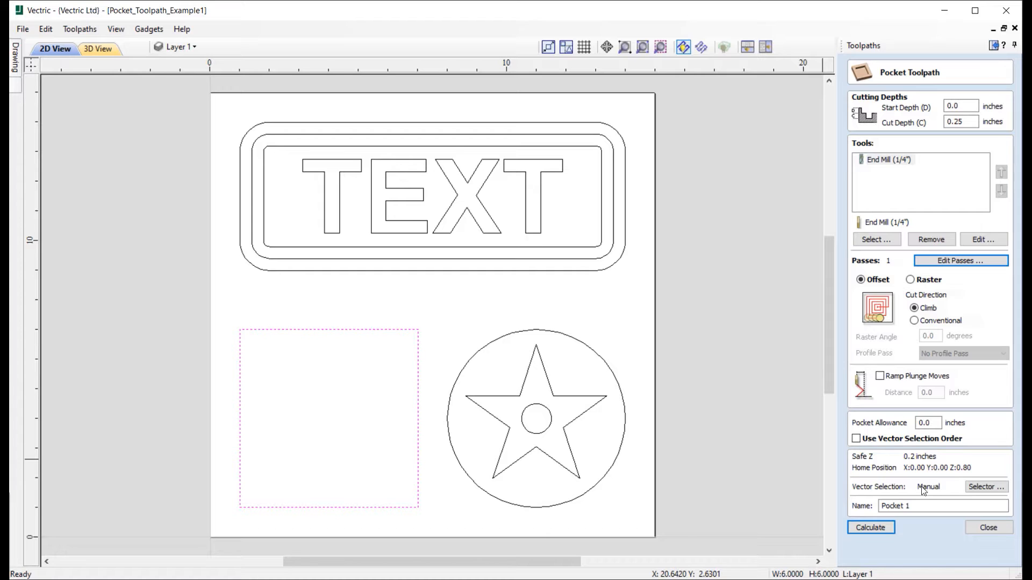
Name the toolpath Pocket and calculate it
left_click(914, 506)
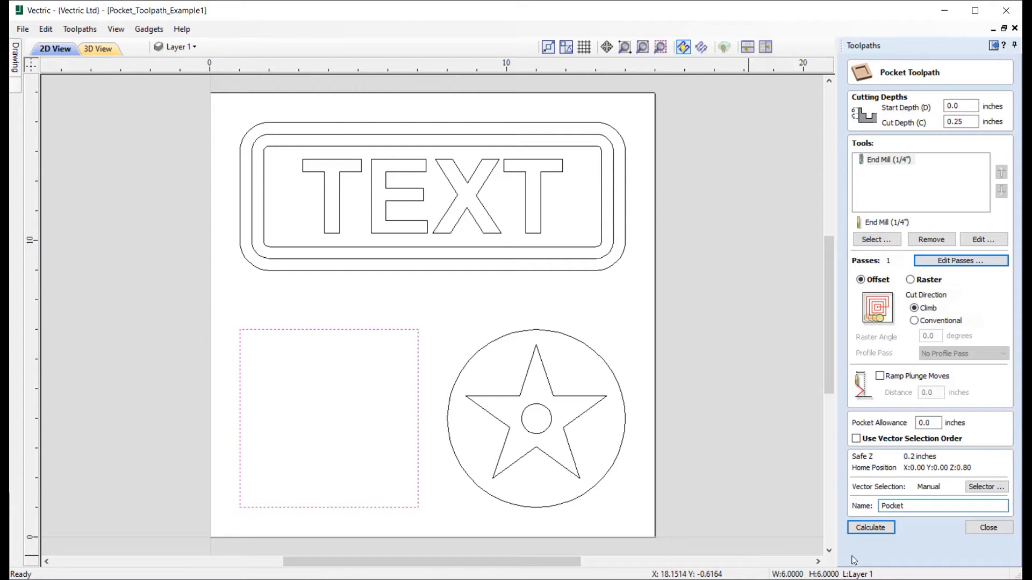
left_click(870, 529)
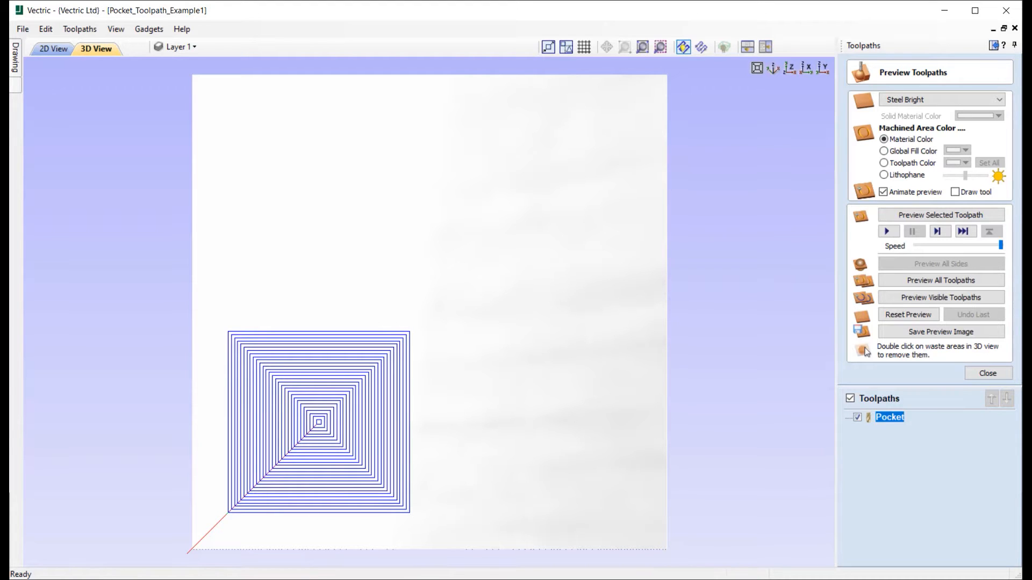
left_click(1019, 1)
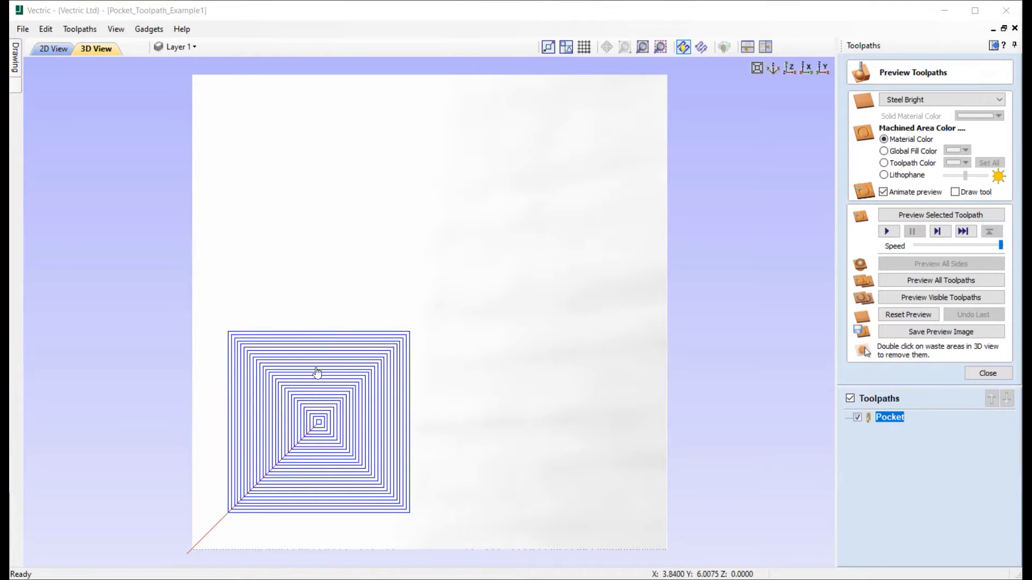
Examine the pocket toolpath's offset passes up close and its cutting depth from the side, ending in the top view
middle_click_drag(318, 385, 514, 276)
scroll(540, 310, "up", 5)
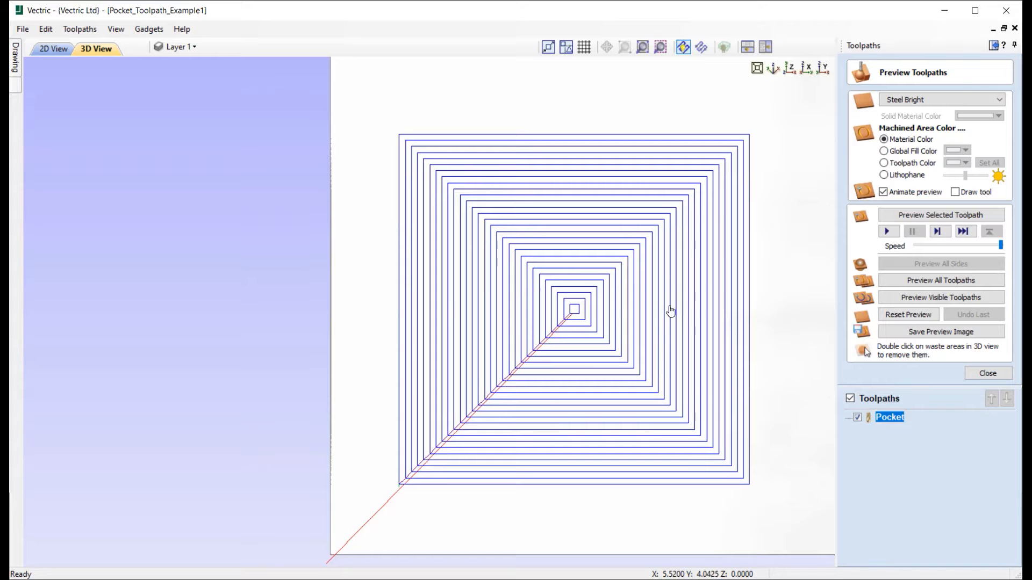
left_click(821, 71)
middle_click_drag(417, 339, 547, 322)
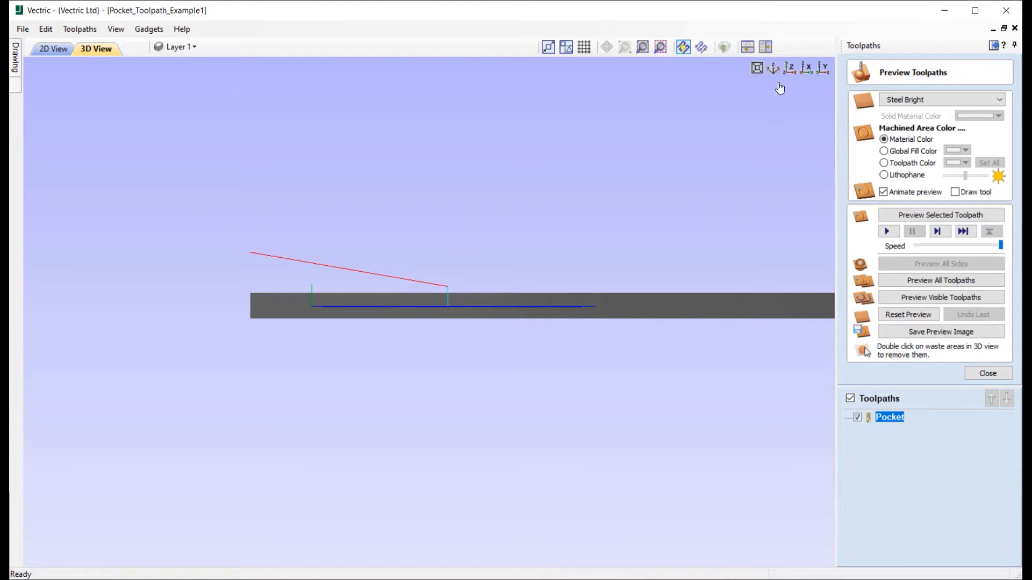
left_click(790, 69)
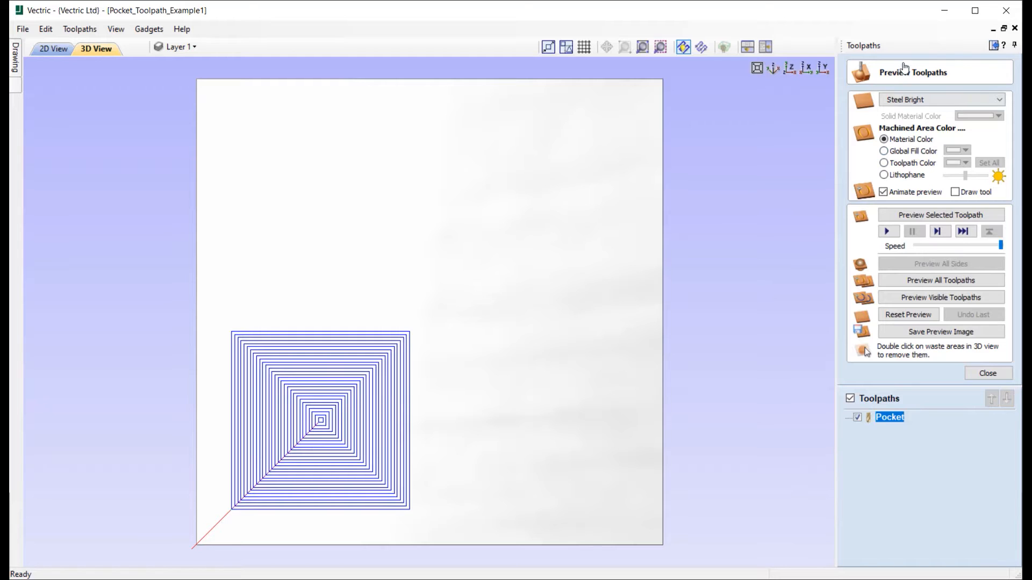
Show the machined area in the preview with a dark green global fill color
left_click(898, 156)
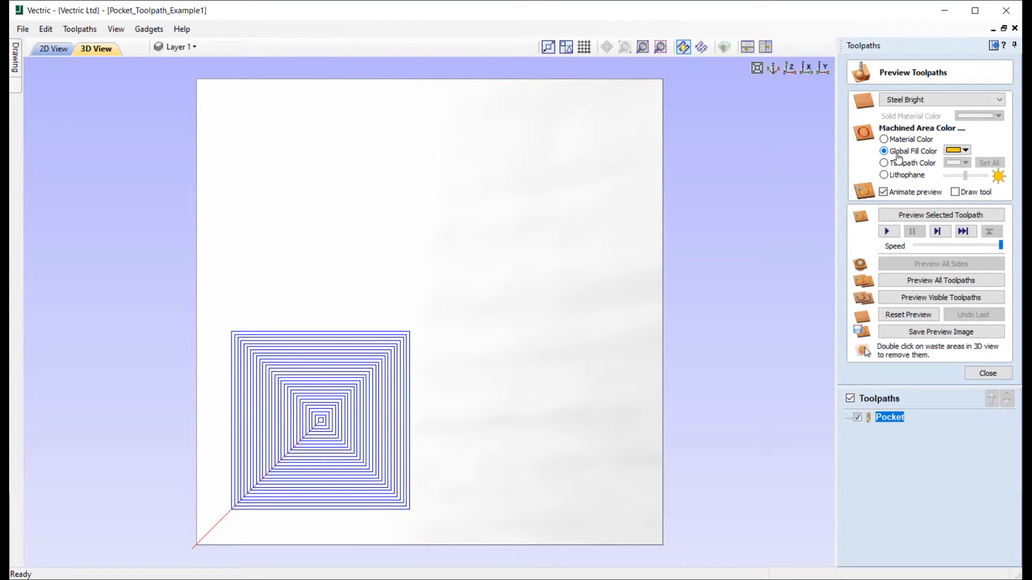
left_click(961, 151)
left_click(965, 197)
Preview the Pocket toolpath at reduced animation speed, raising it back to full speed during the simulation
left_click_drag(1001, 248, 933, 256)
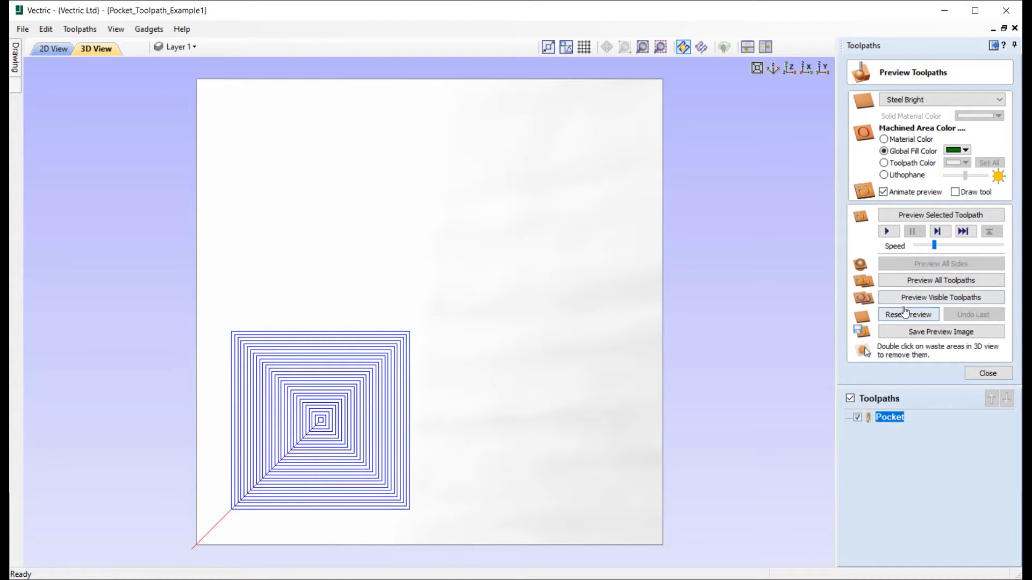
left_click(944, 218)
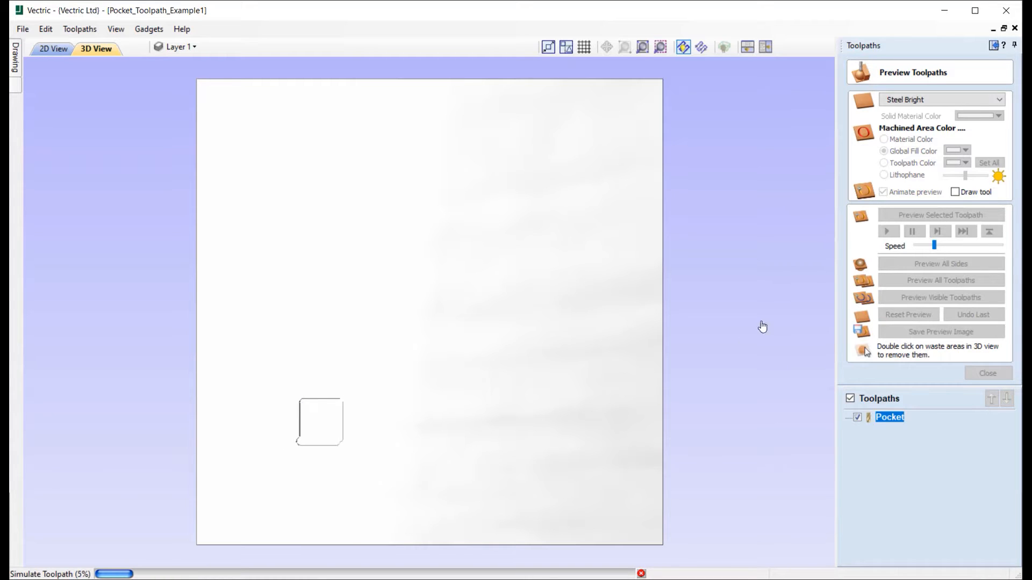
left_click_drag(935, 245, 1000, 245)
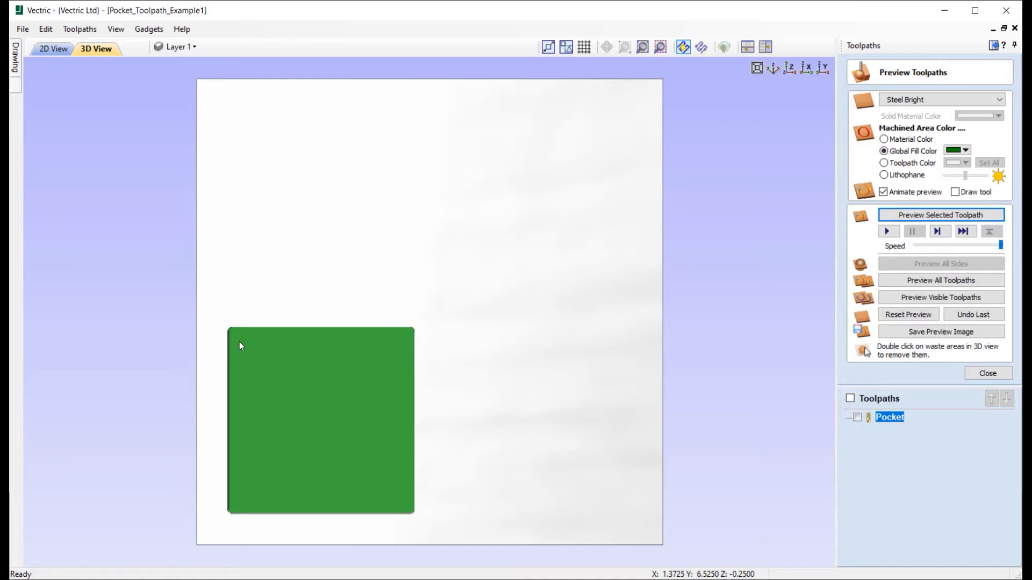
Reset the cut preview and display the Pocket toolpath lines again, closing the preview
left_click(918, 319)
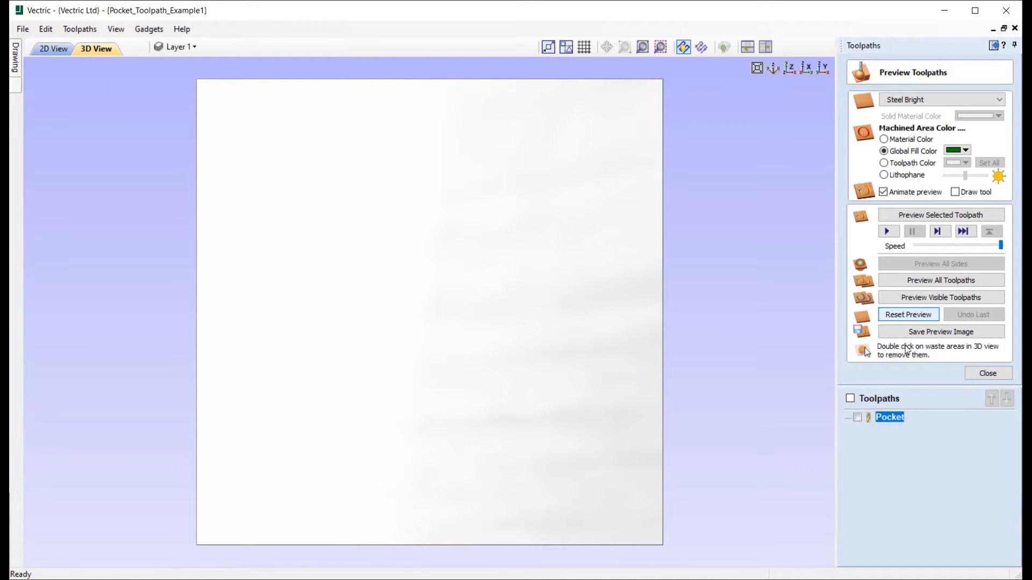
left_click(857, 418)
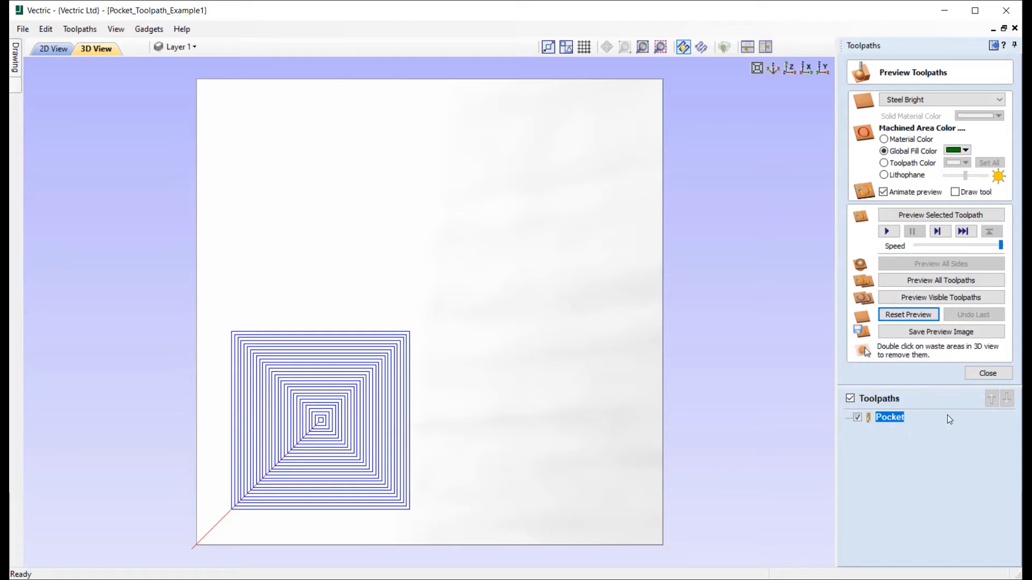
left_click(992, 371)
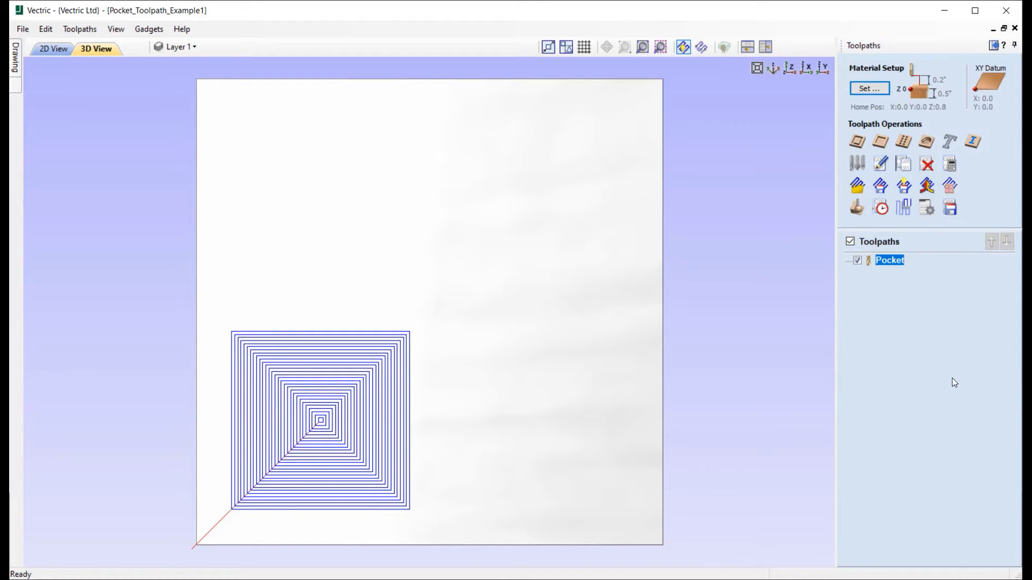
Reopen the Pocket toolpath, set the 1/4" end mill's pass depth to 0.125 inches, recalculate, and check the passes from the side
left_click(882, 165)
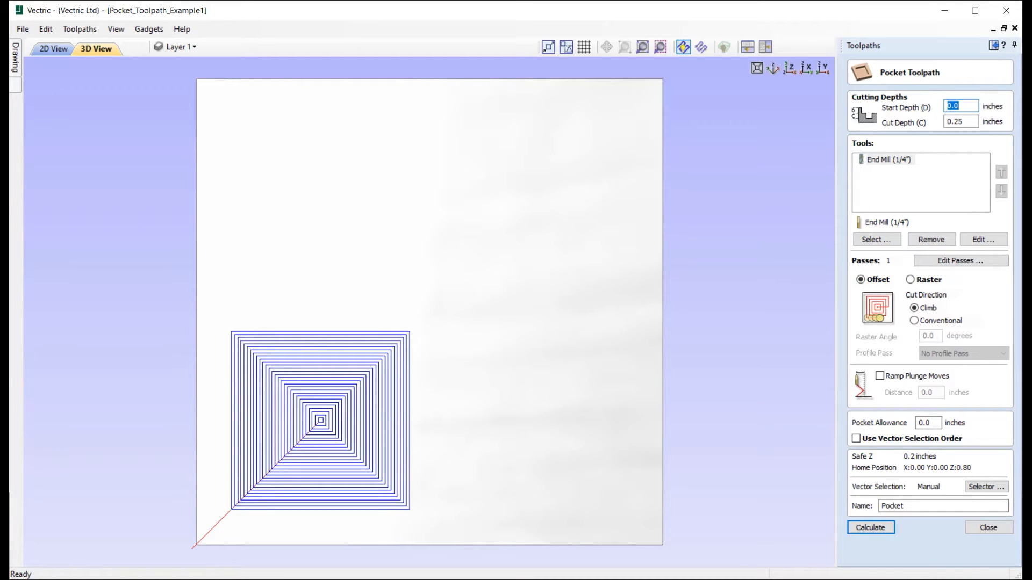
left_click(962, 131)
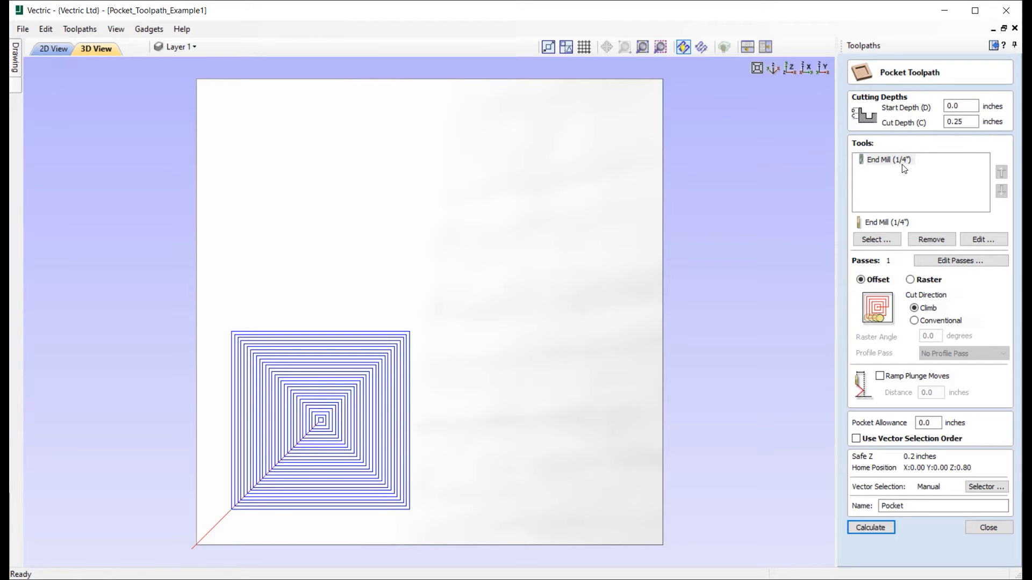
left_click(981, 240)
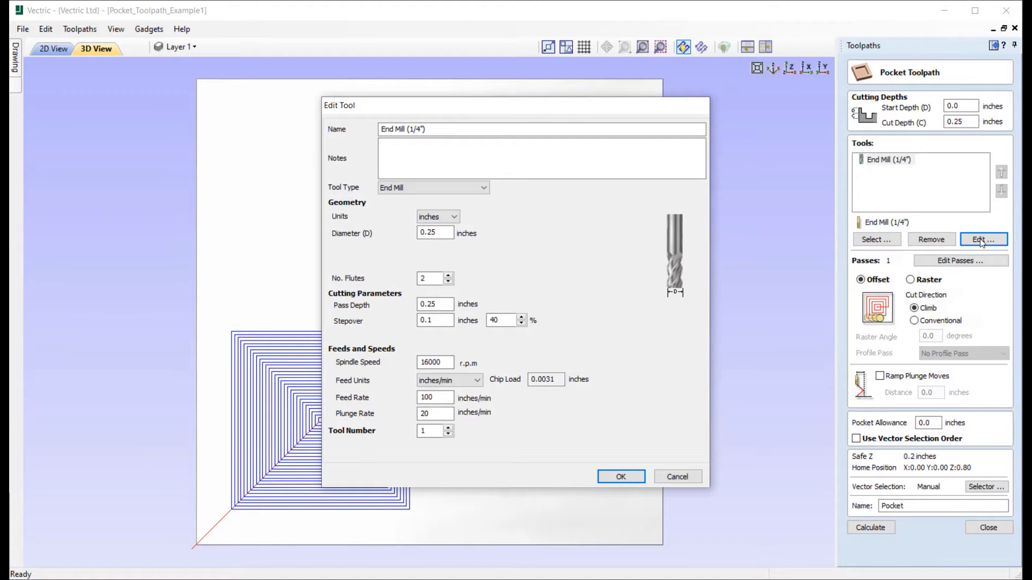
left_click(428, 305)
type("1")
left_click(622, 478)
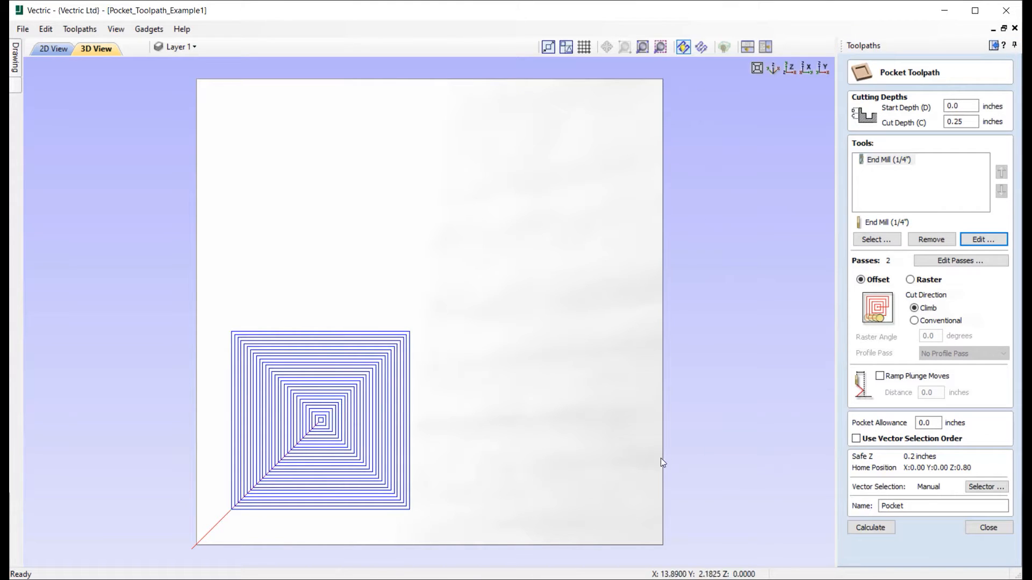
left_click(873, 524)
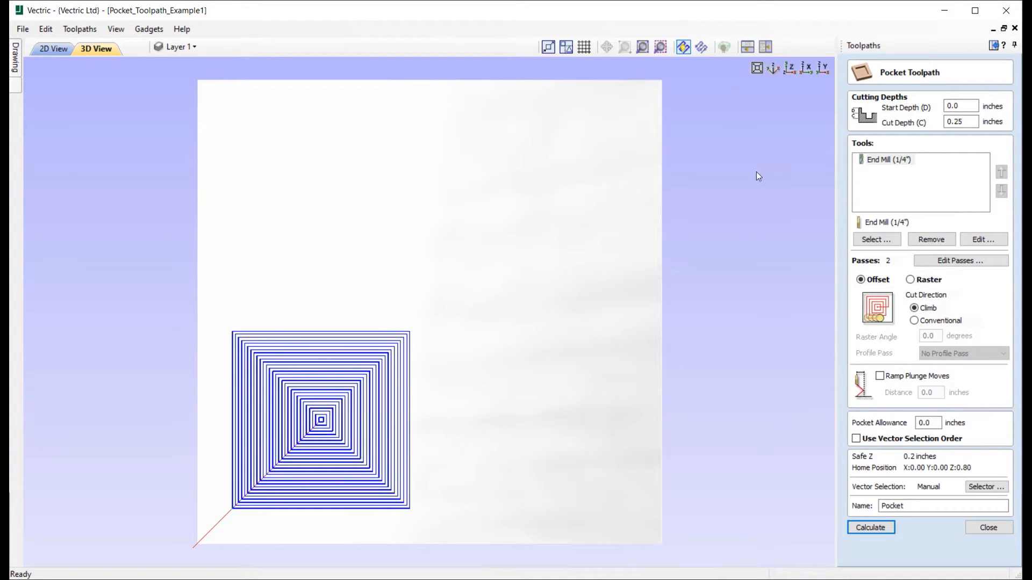
left_click(823, 69)
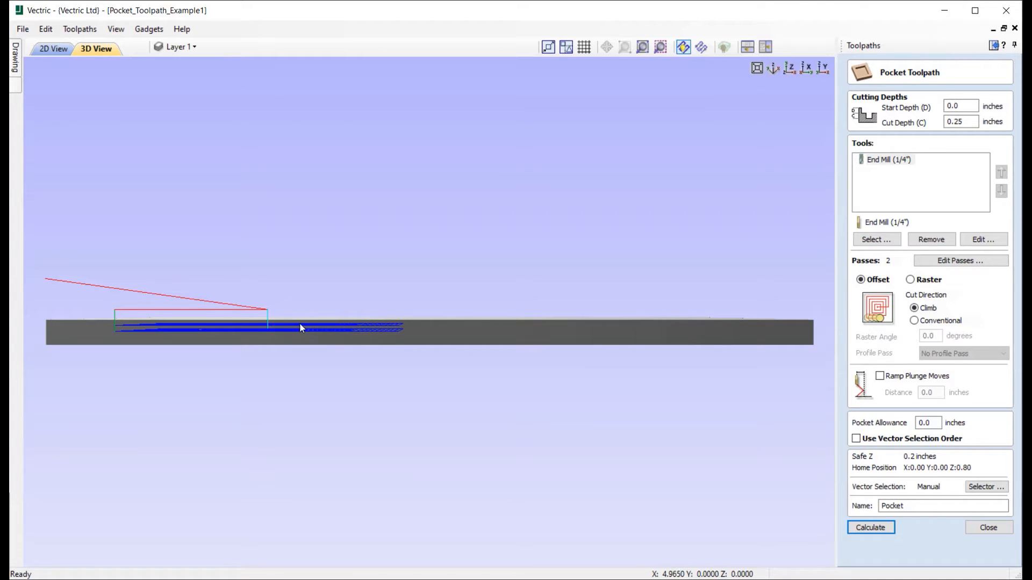
left_click(790, 68)
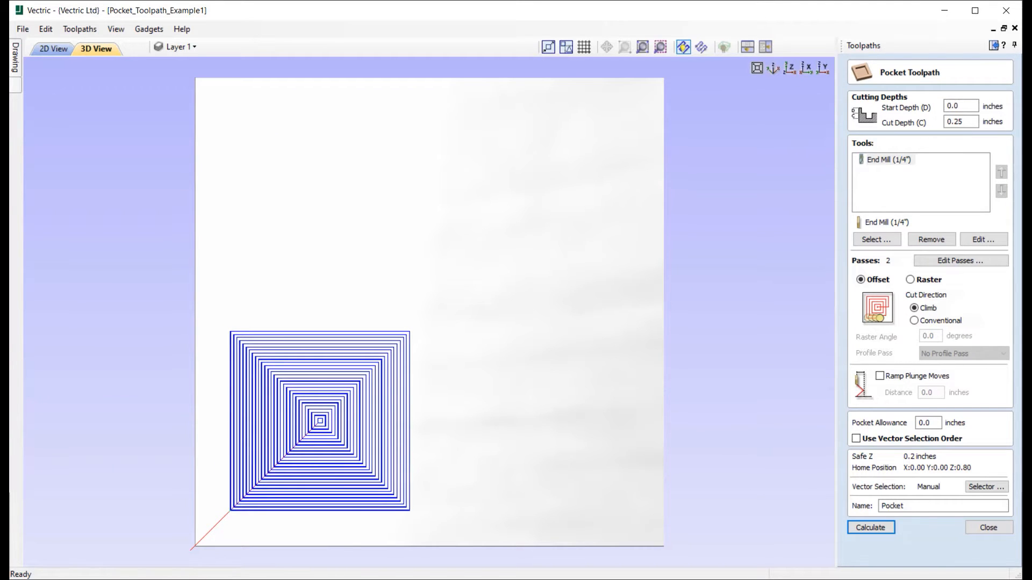
Set the end mill's pass depth to 0.25 inches and its stepover to 0.02 inches (8%), and recalculate the Pocket toolpath
left_click(991, 238)
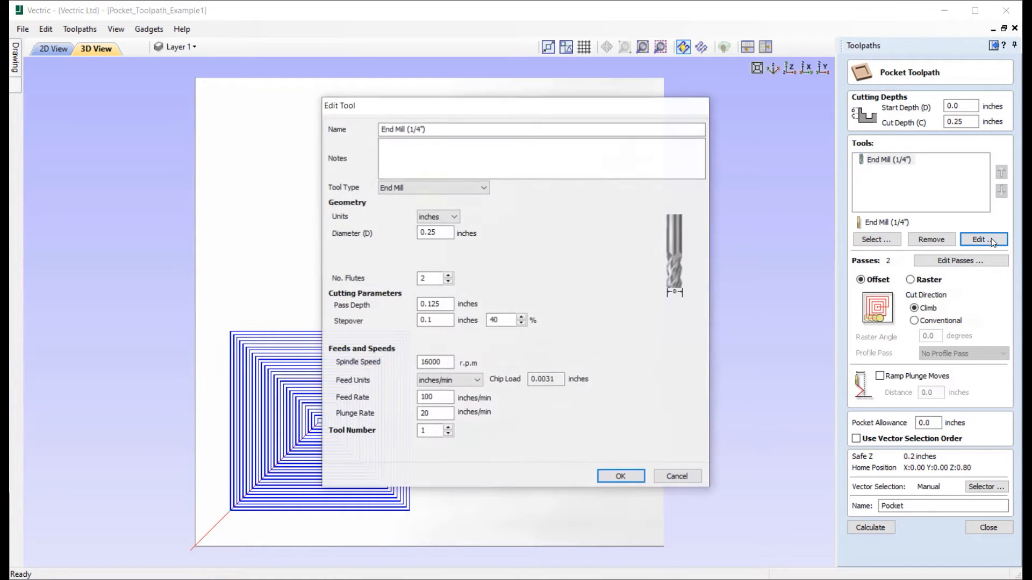
left_click(428, 305)
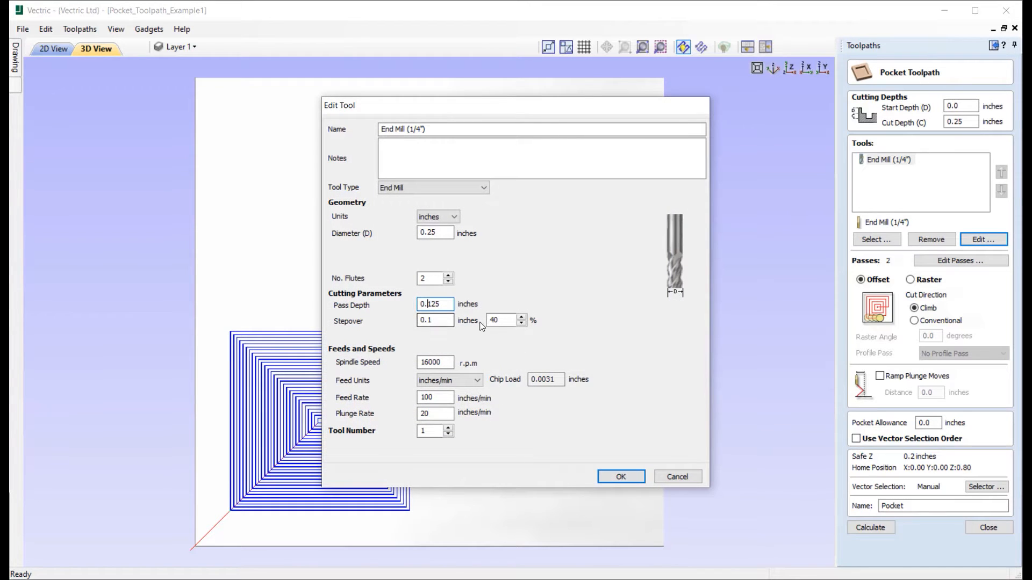
key("Delete")
left_click_drag(429, 320, 436, 316)
type("02")
left_click(521, 318)
left_click(521, 323)
double_click(492, 320)
left_click(621, 478)
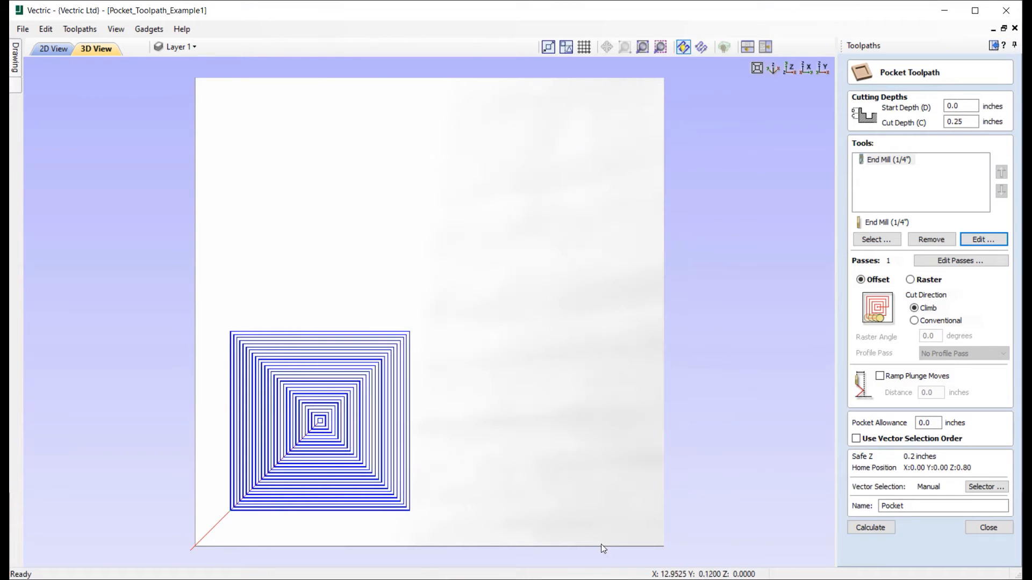
left_click(870, 528)
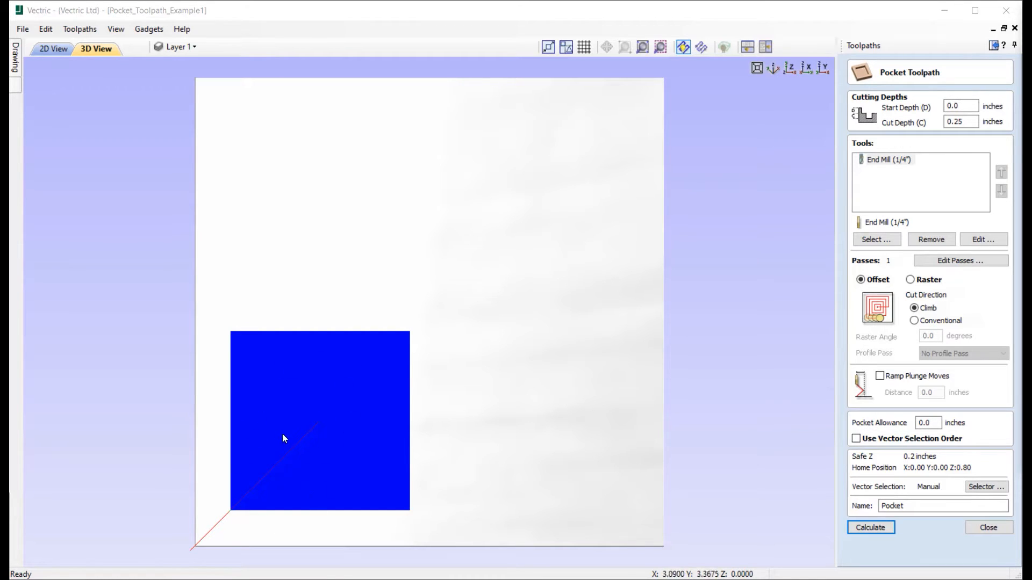
Examine the spacing of the recalculated offset passes up close and their depth from the side, ending in the top view
scroll(338, 465, "up", 4)
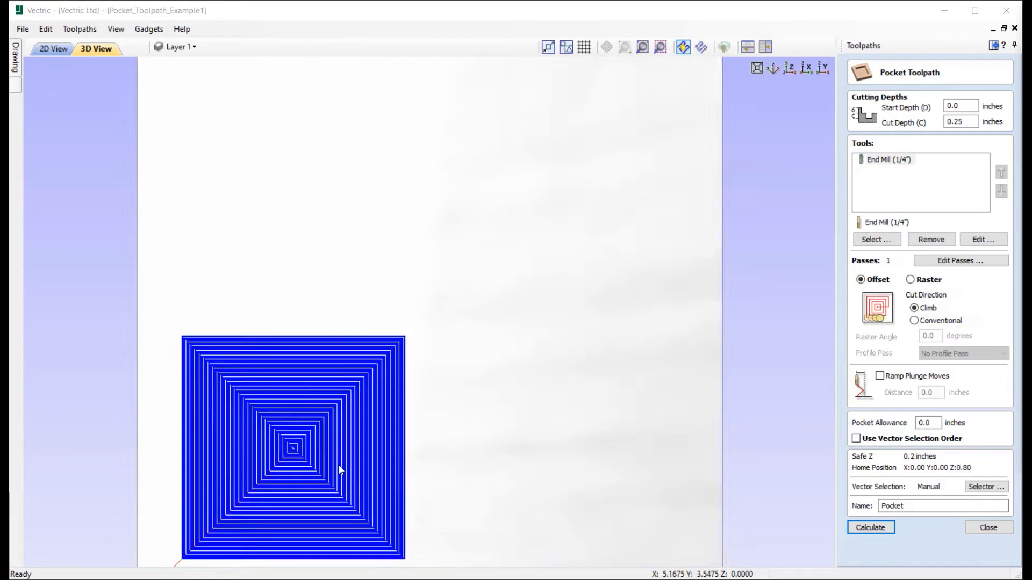
scroll(586, 323, "up", 6)
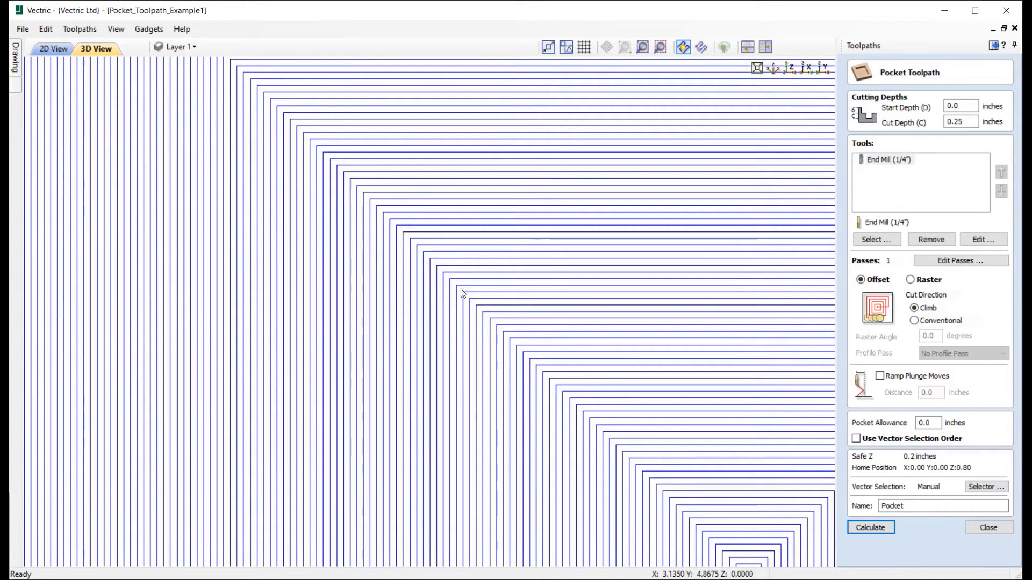
scroll(463, 294, "down", 10)
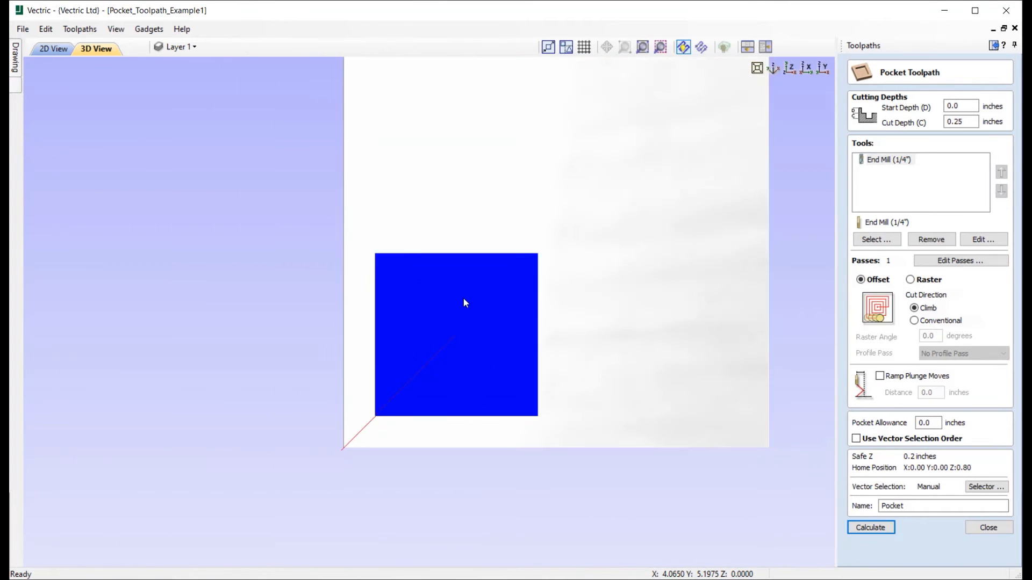
left_click(825, 67)
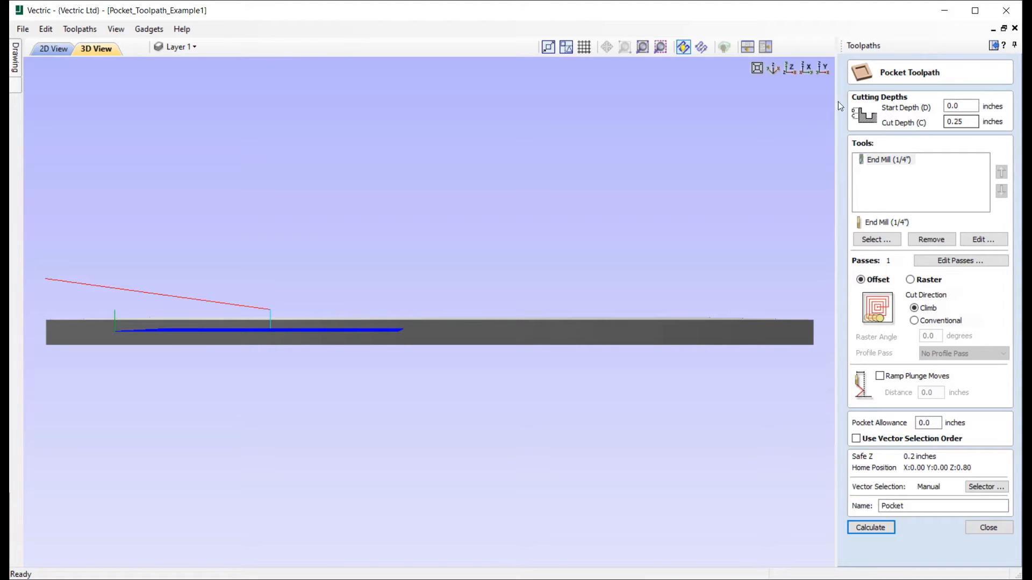
left_click(790, 68)
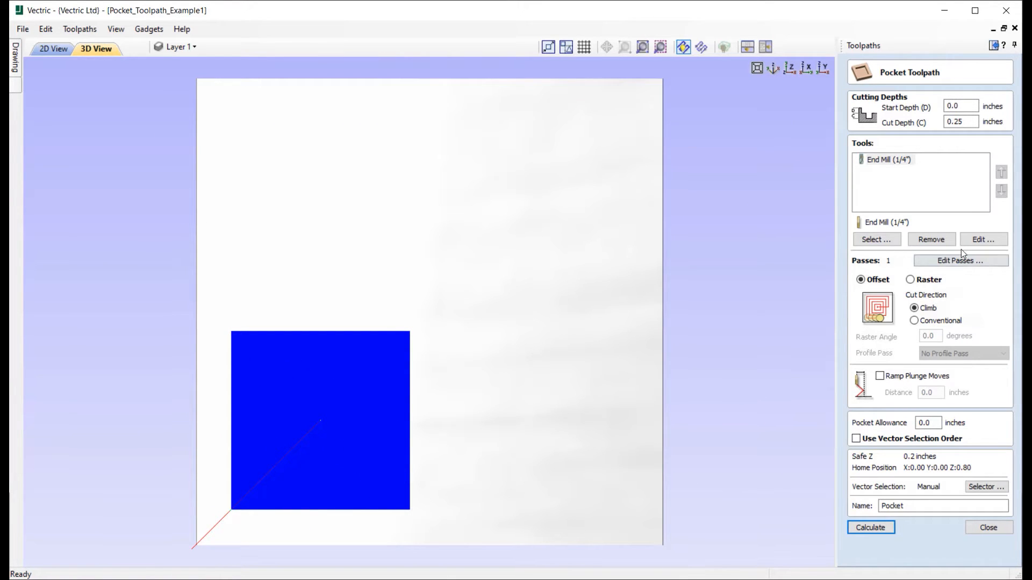
Set the 1/4" end mill's stepover to 80% and recalculate the Pocket toolpath
left_click(981, 240)
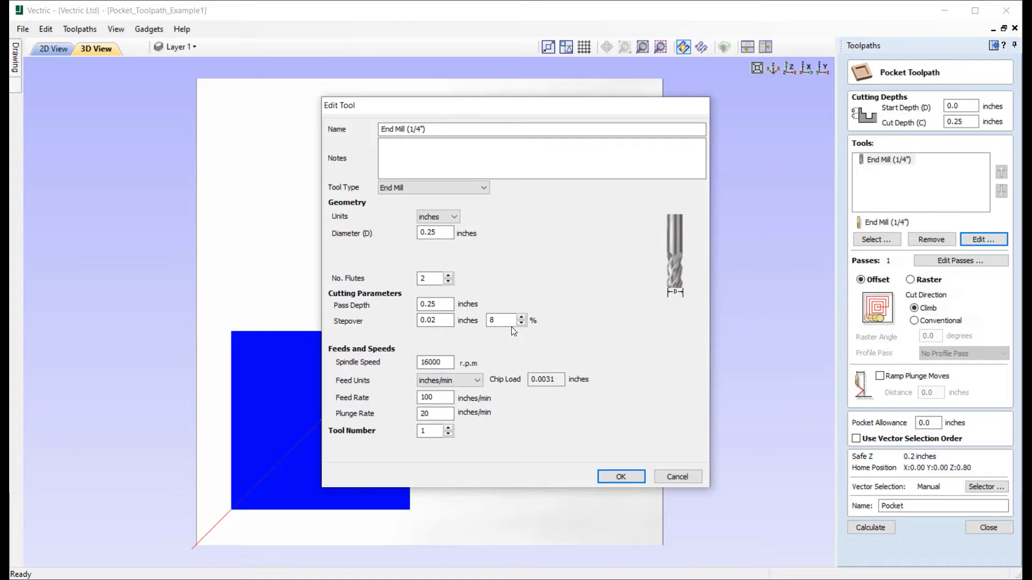
left_click(491, 322)
type("0")
left_click(631, 475)
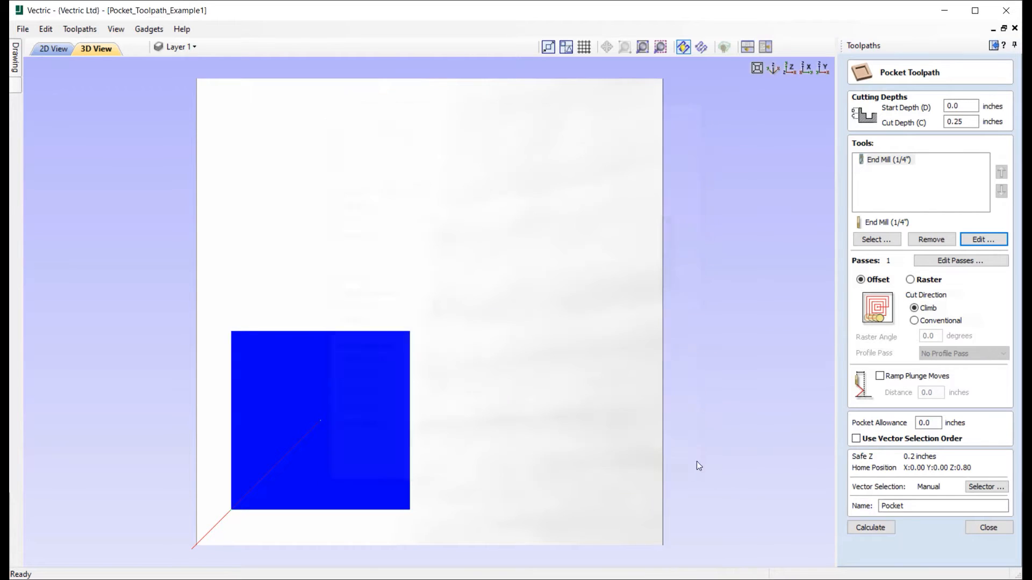
left_click(865, 528)
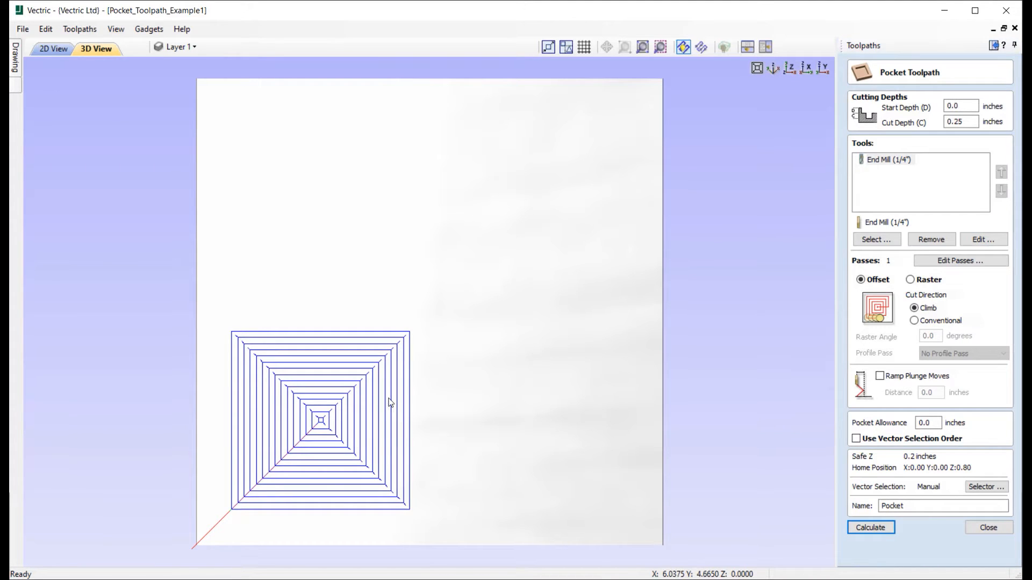
Inspect the corner moves and the center of the widely spaced offset toolpath up close, ending in the top view
middle_click_drag(387, 398, 526, 332)
scroll(524, 331, "up", 3)
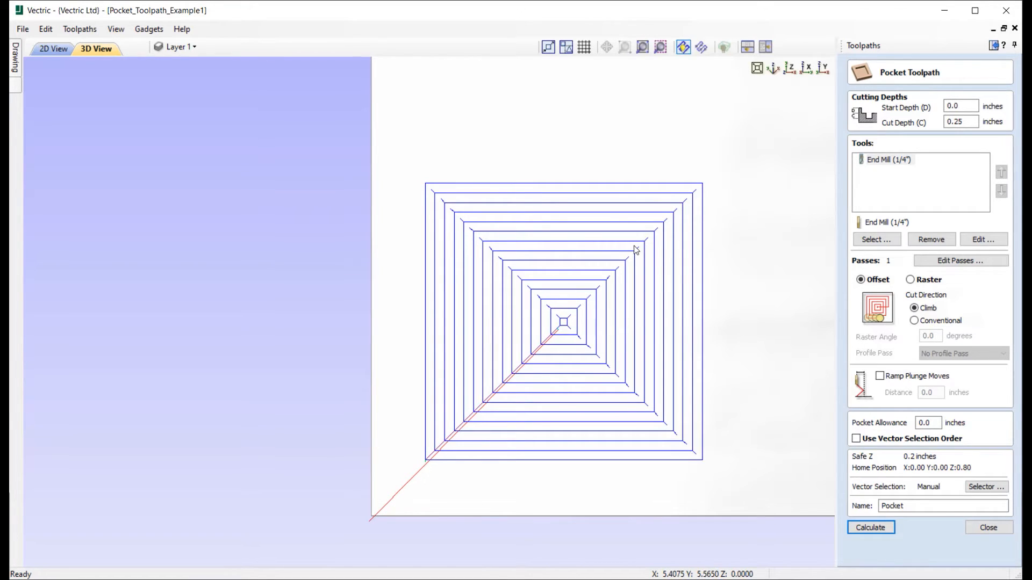
scroll(618, 295, "up", 2)
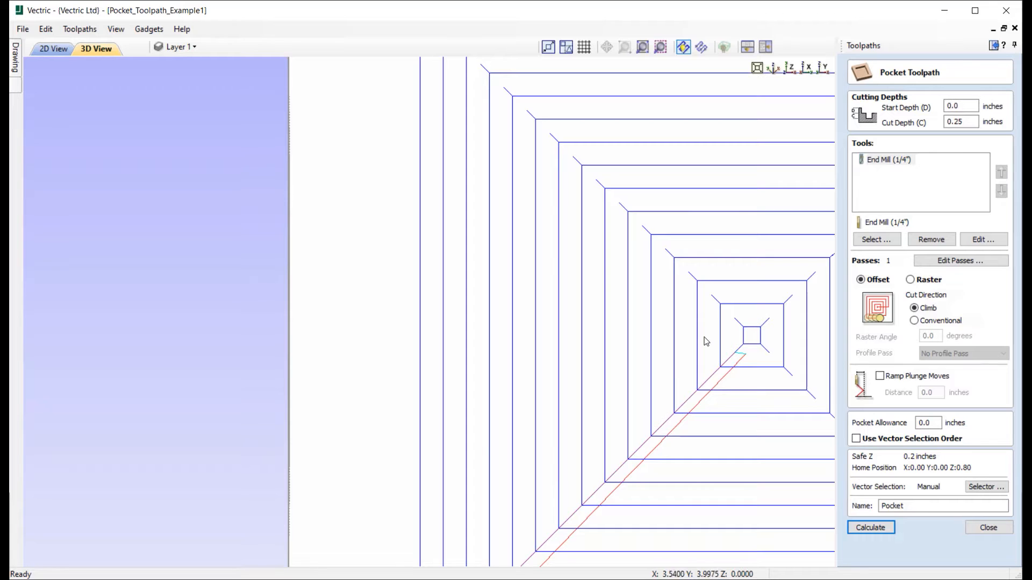
scroll(700, 344, "down", 8)
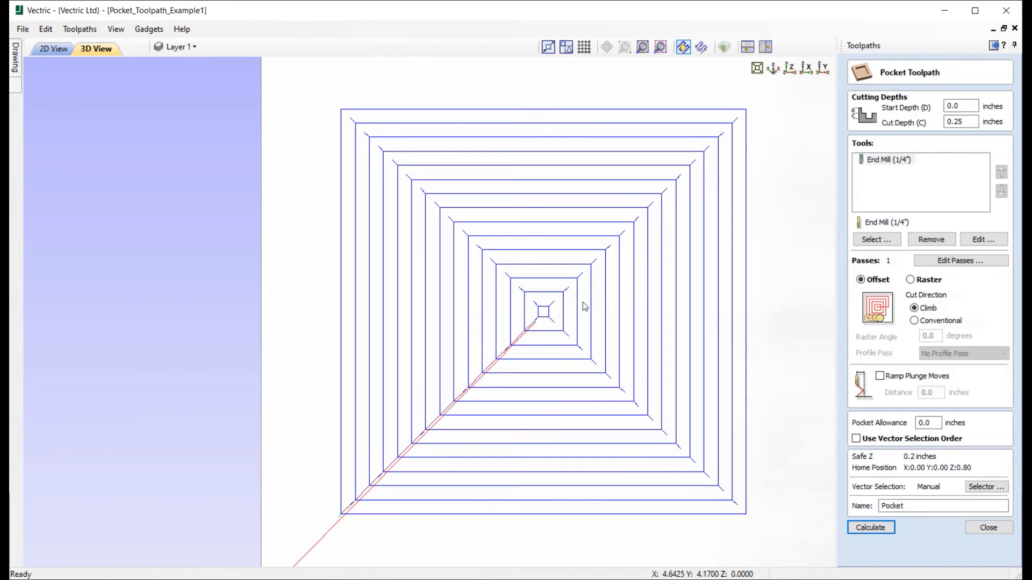
scroll(564, 310, "down", 2)
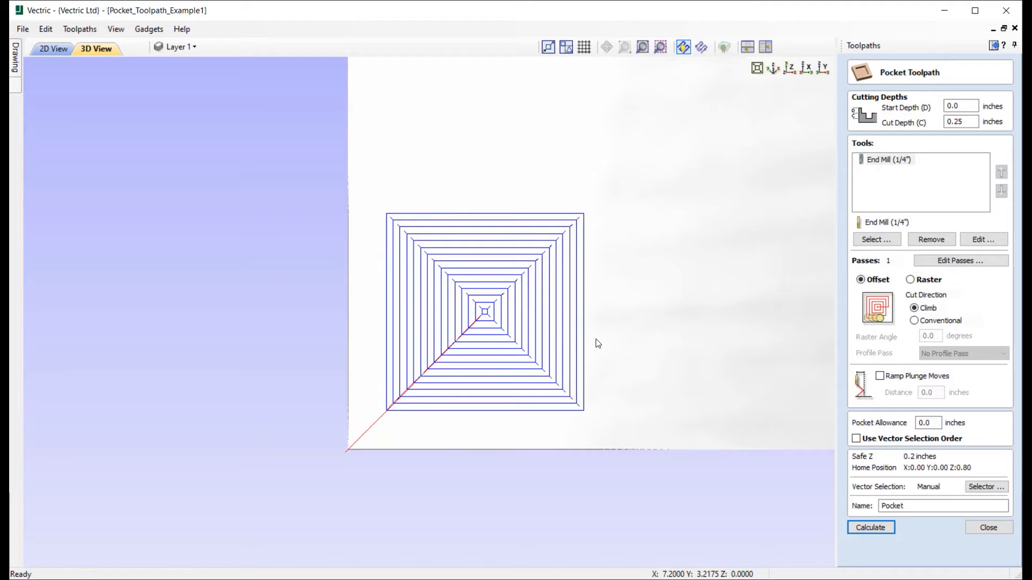
left_click(790, 68)
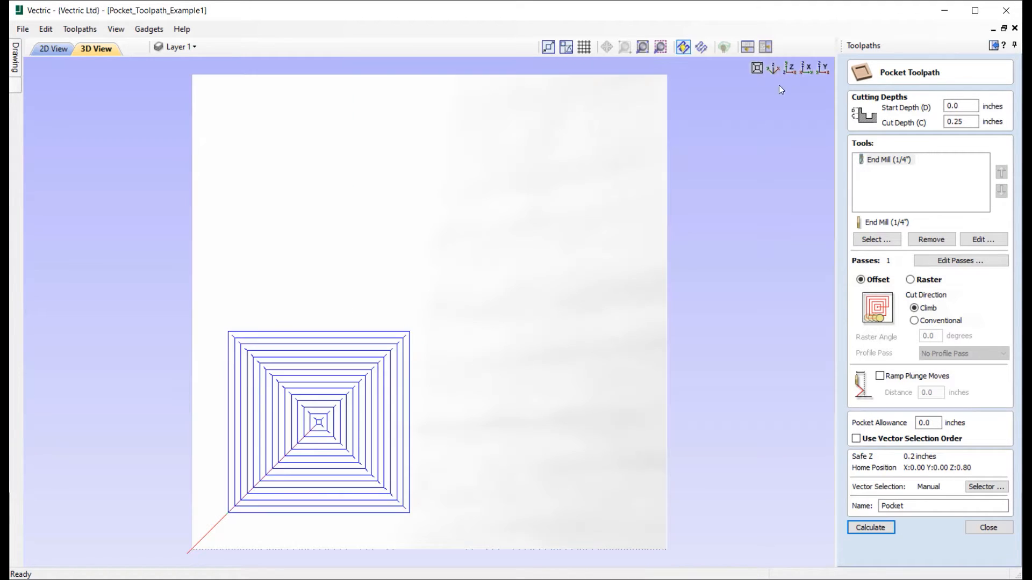
Reduce the 1/4" end mill's stepover and recalculate the Pocket toolpath with more closely spaced offset passes
left_click(983, 239)
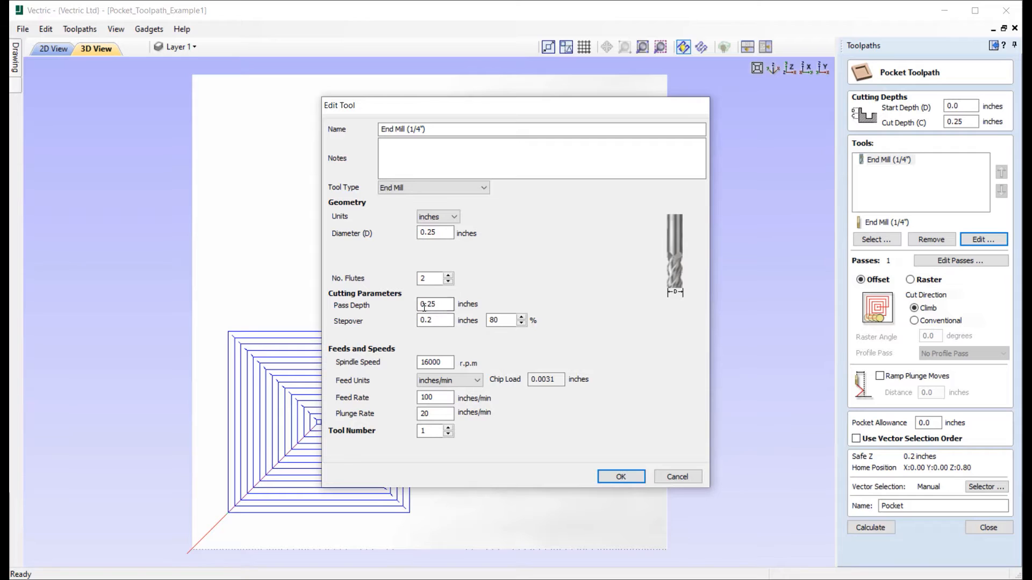
double_click(438, 320)
left_click(618, 476)
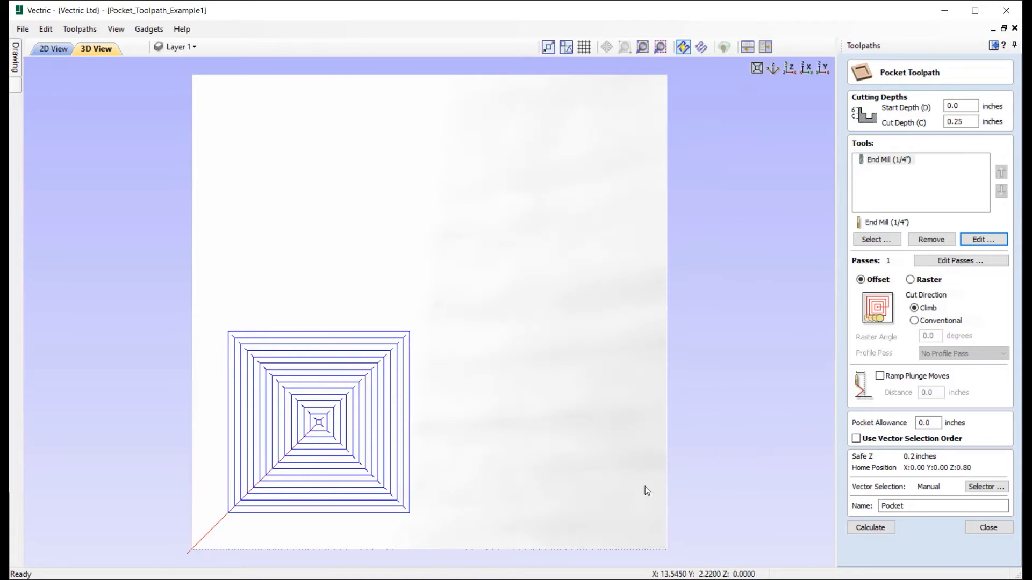
left_click(887, 530)
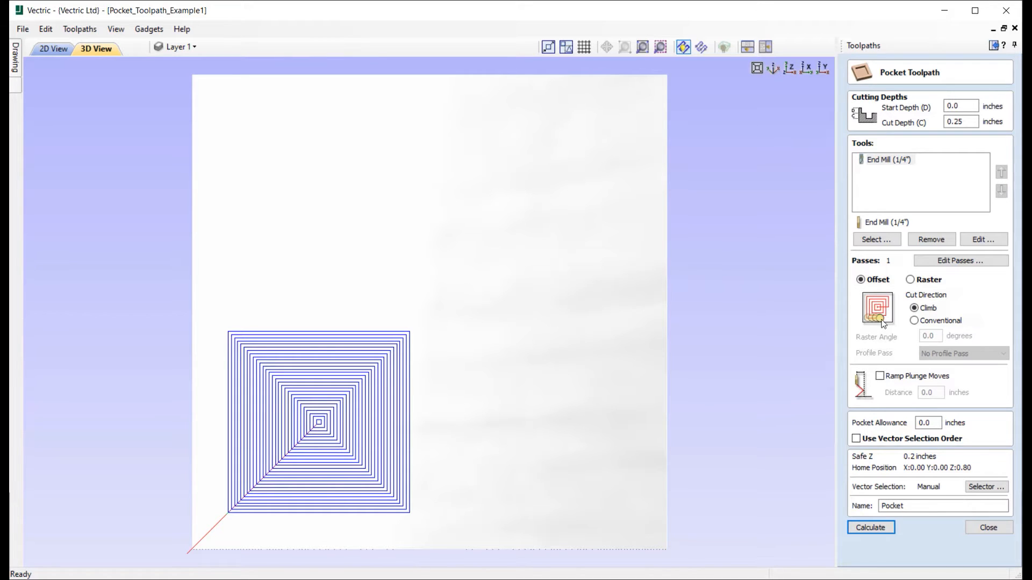
Switch the pocket clearance to Raster at a 0.0-degree angle with No Profile Pass, and calculate the toolpath
left_click(916, 282)
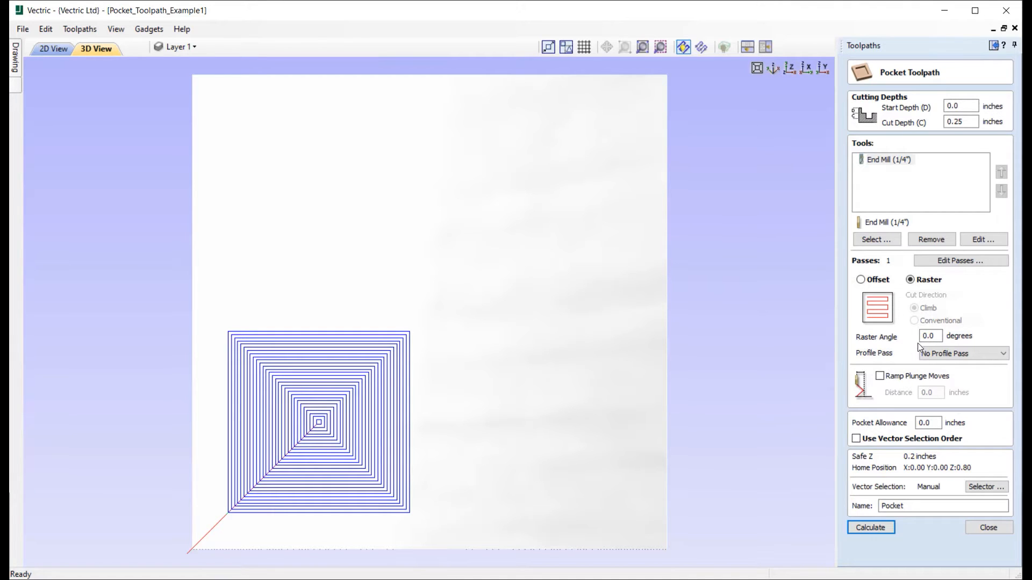
left_click(965, 357)
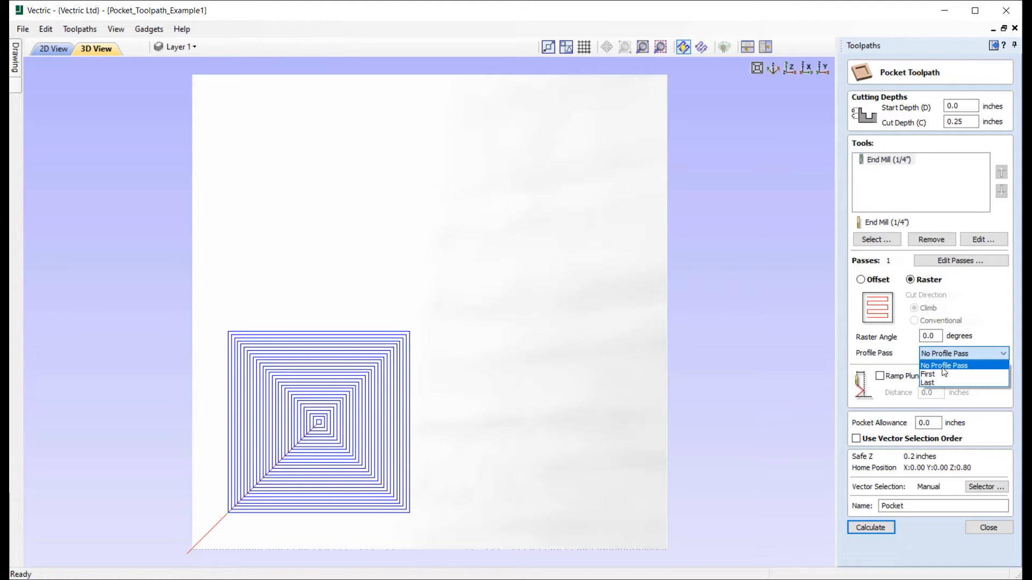
left_click(950, 368)
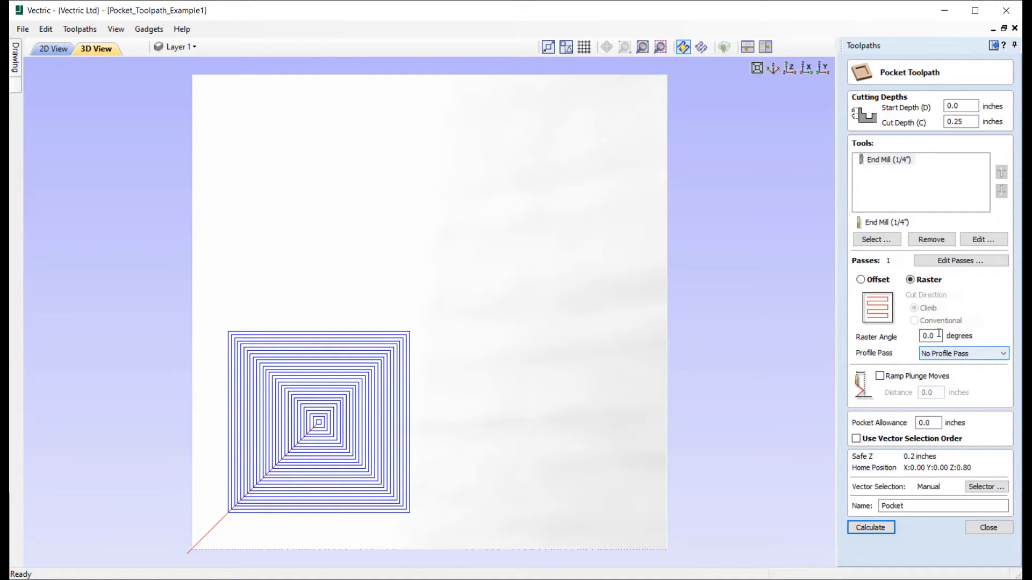
left_click(866, 529)
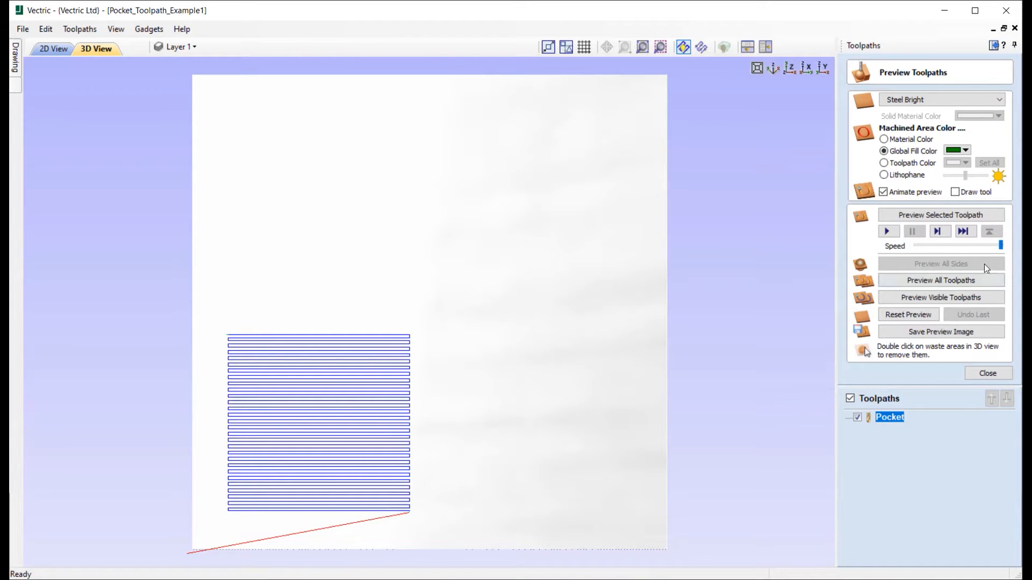
Preview the raster Pocket toolpath at reduced speed, raise it to full speed during the simulation, and view the cut pocket in 3D
left_click_drag(963, 246, 949, 247)
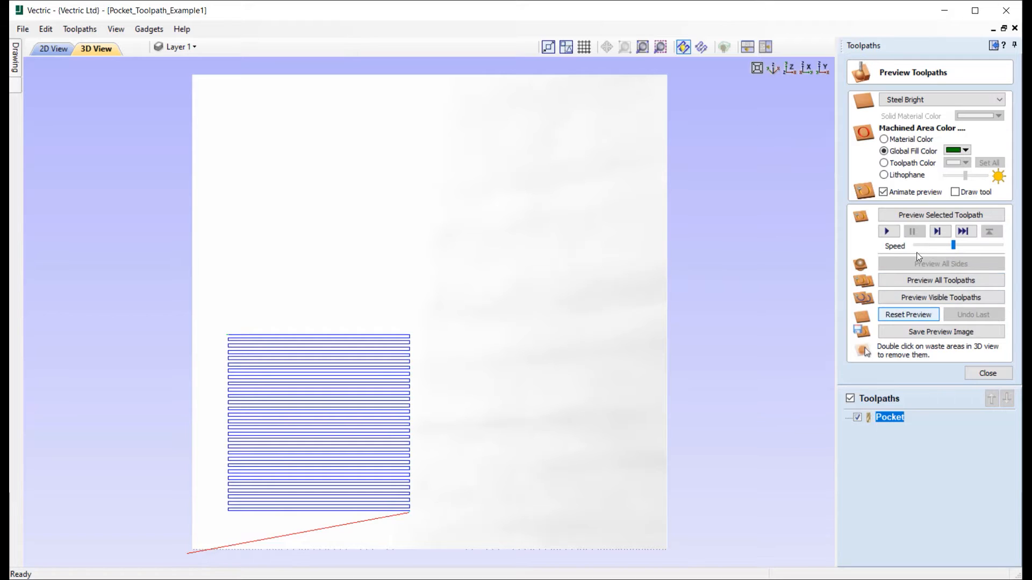
left_click(920, 216)
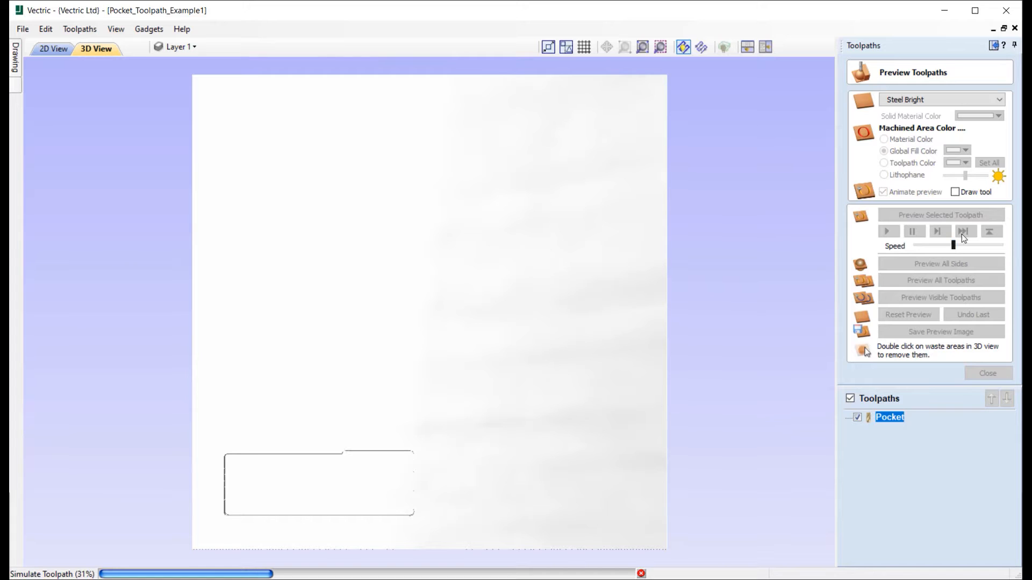
left_click_drag(953, 245, 1001, 246)
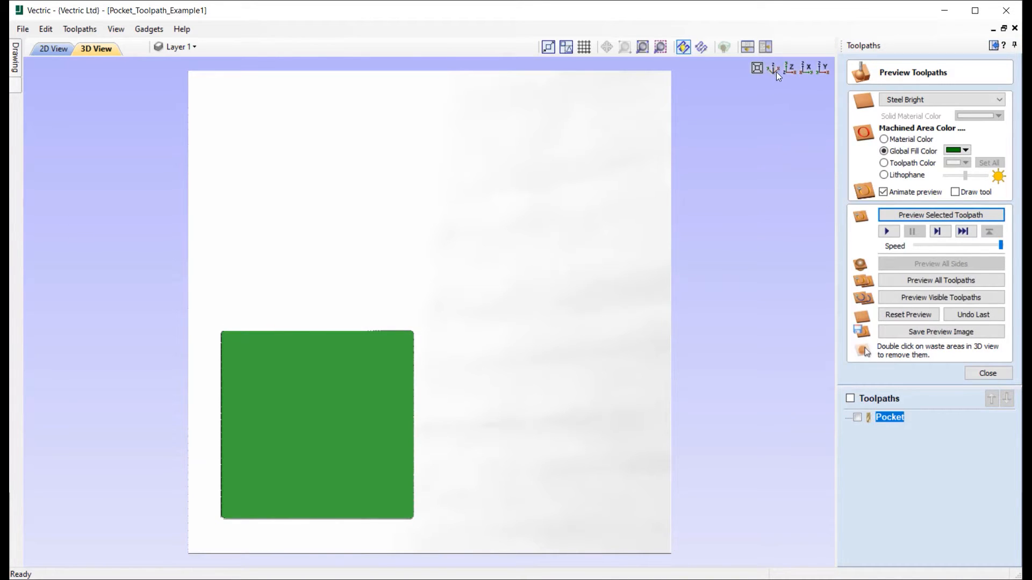
left_click(776, 69)
left_click_drag(512, 378, 604, 286)
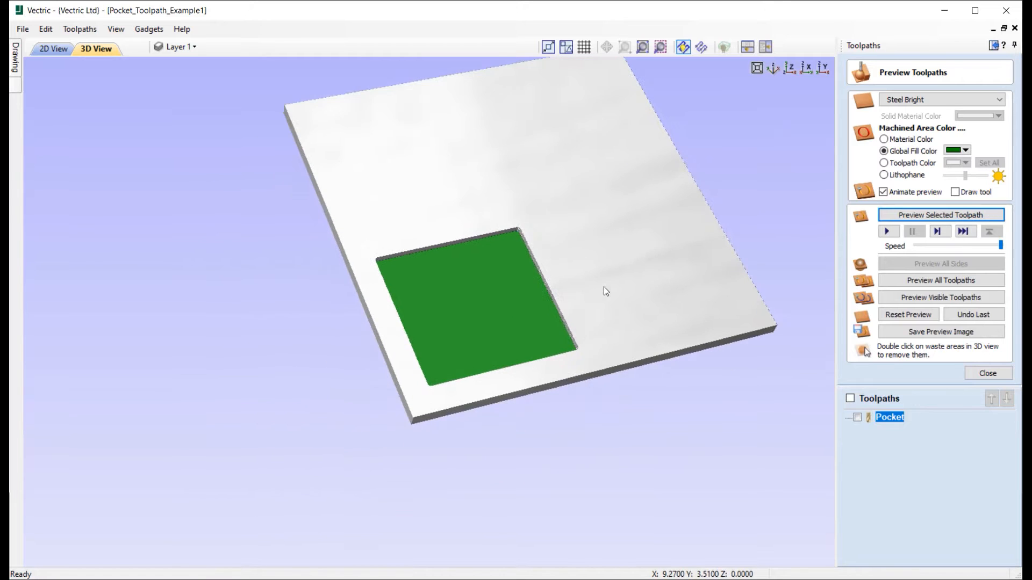
Examine the raster pocket's side walls up close, and reset the preview in the top view
scroll(582, 325, "up", 5)
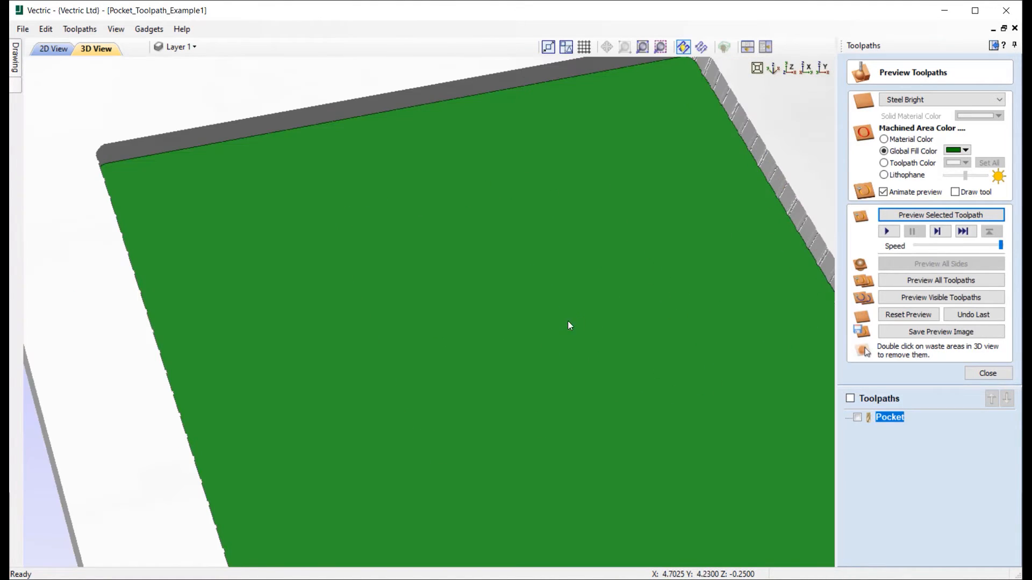
left_click_drag(570, 326, 488, 324)
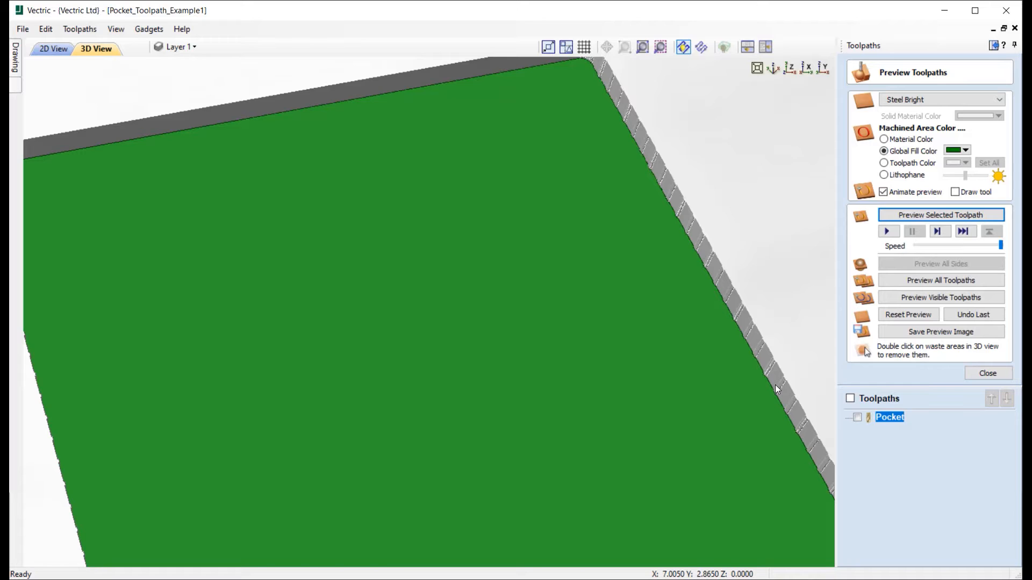
left_click(925, 315)
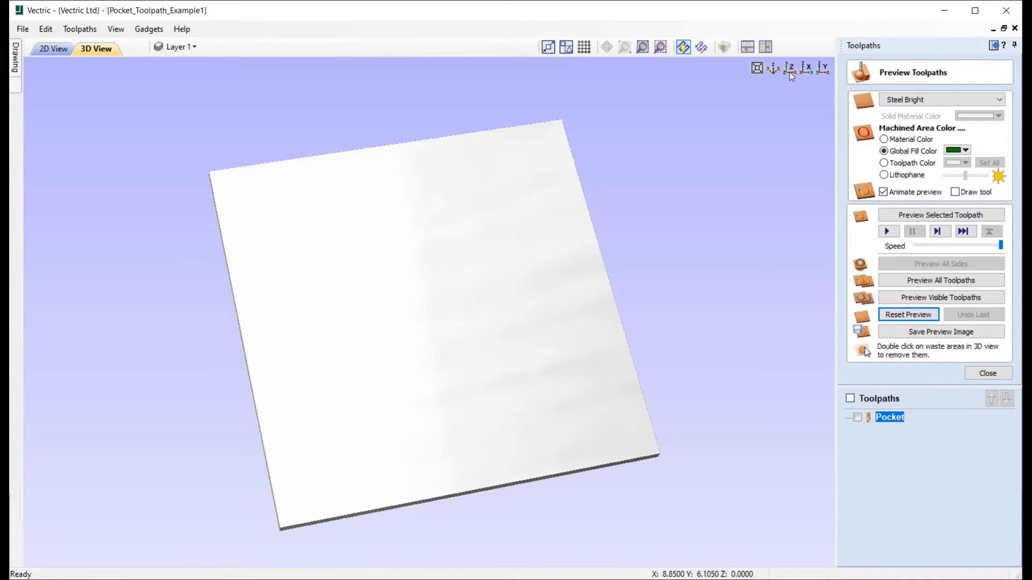
left_click(789, 69)
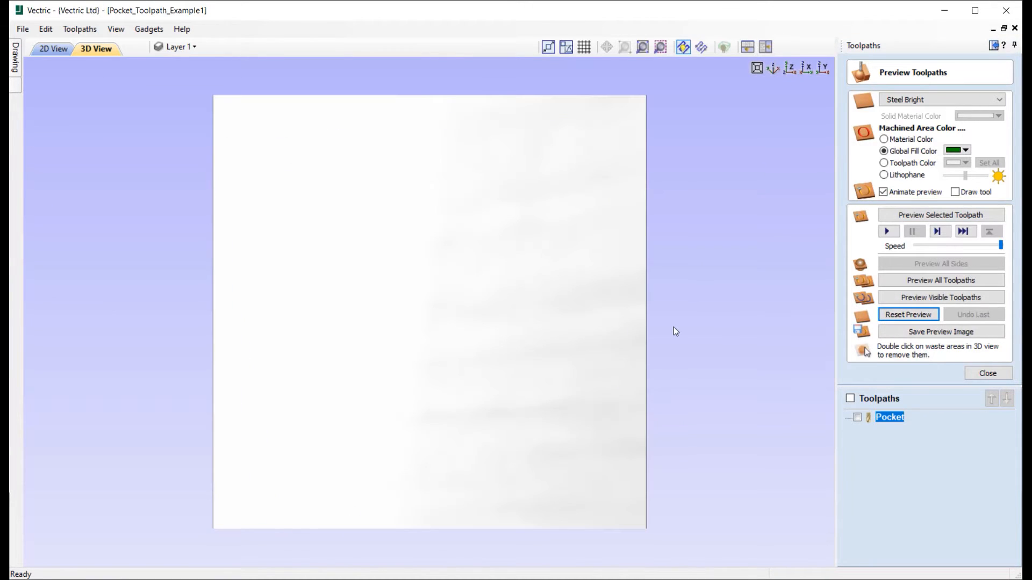
Reopen the Pocket toolpath for editing, set its raster Profile Pass to Last, and recalculate it
left_click(987, 374)
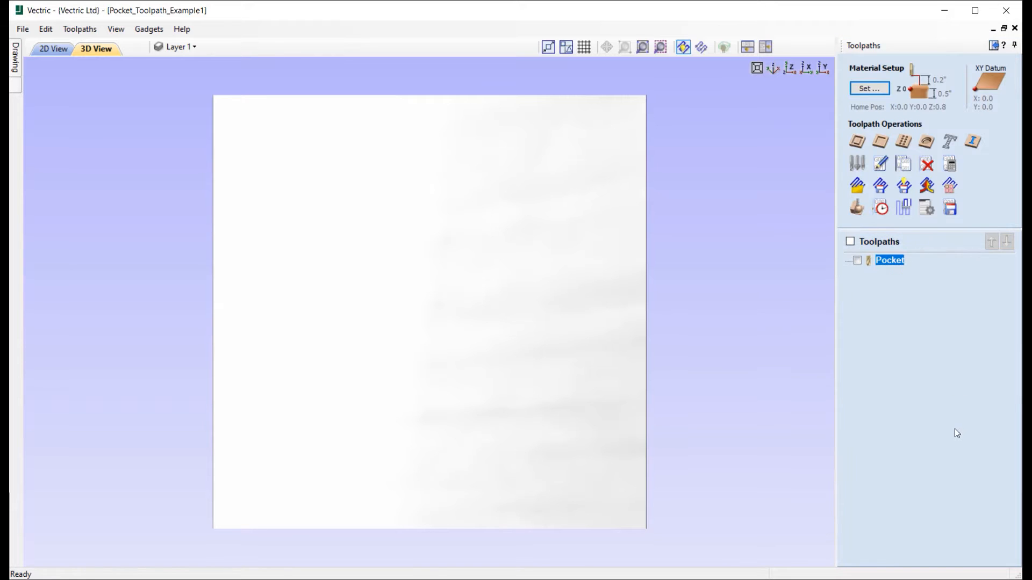
left_click(879, 168)
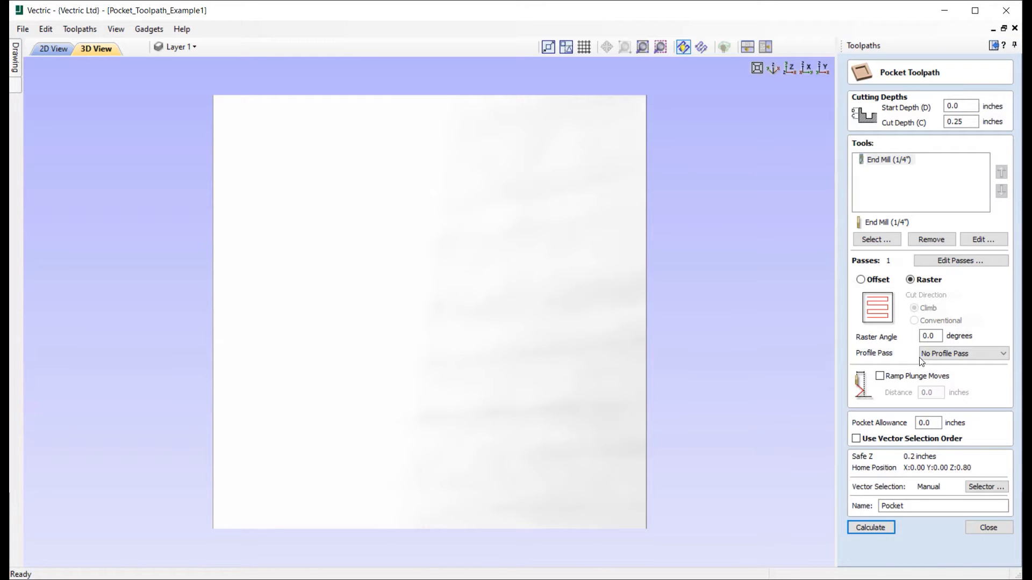
left_click(962, 355)
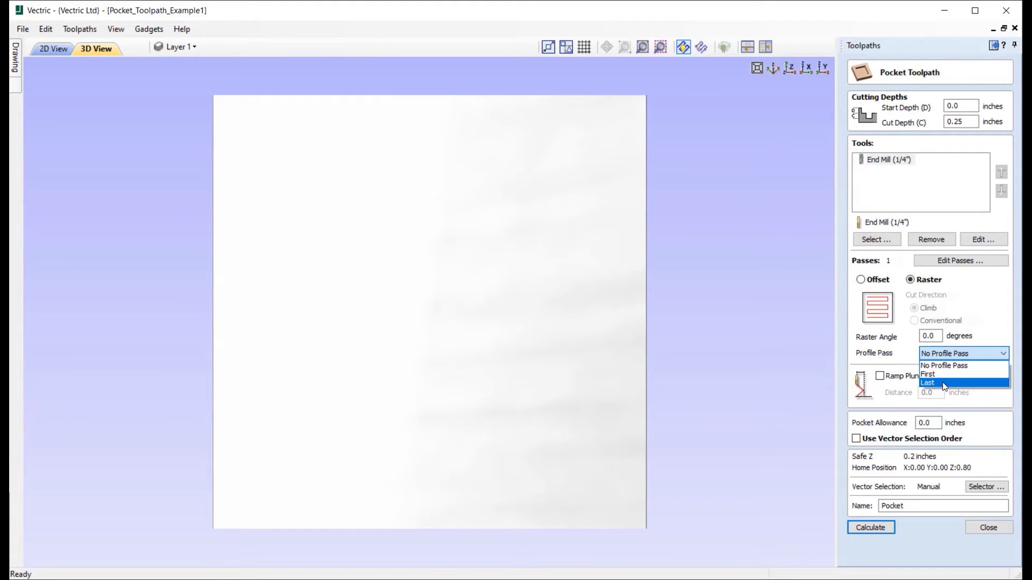
left_click(943, 384)
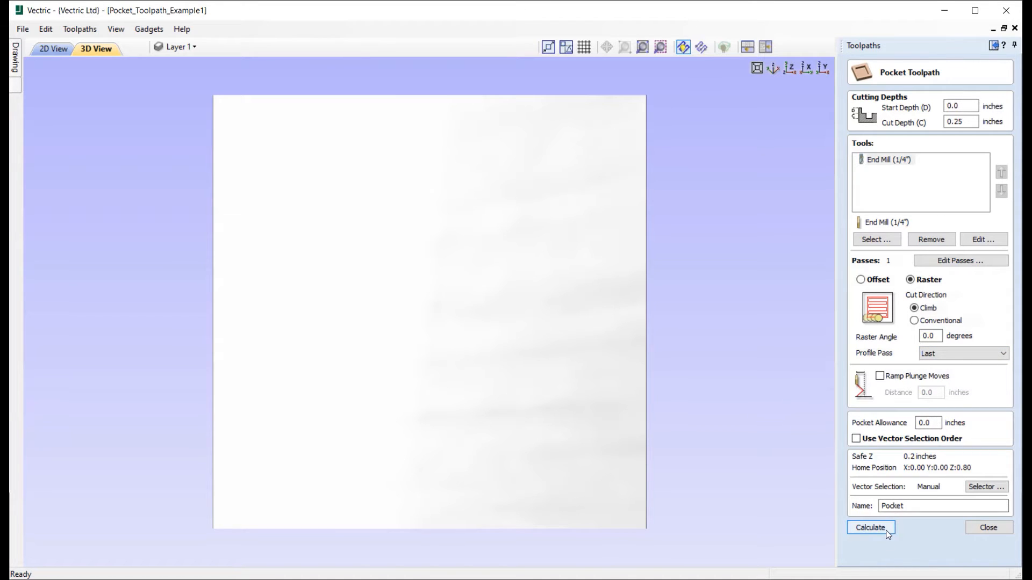
left_click(871, 528)
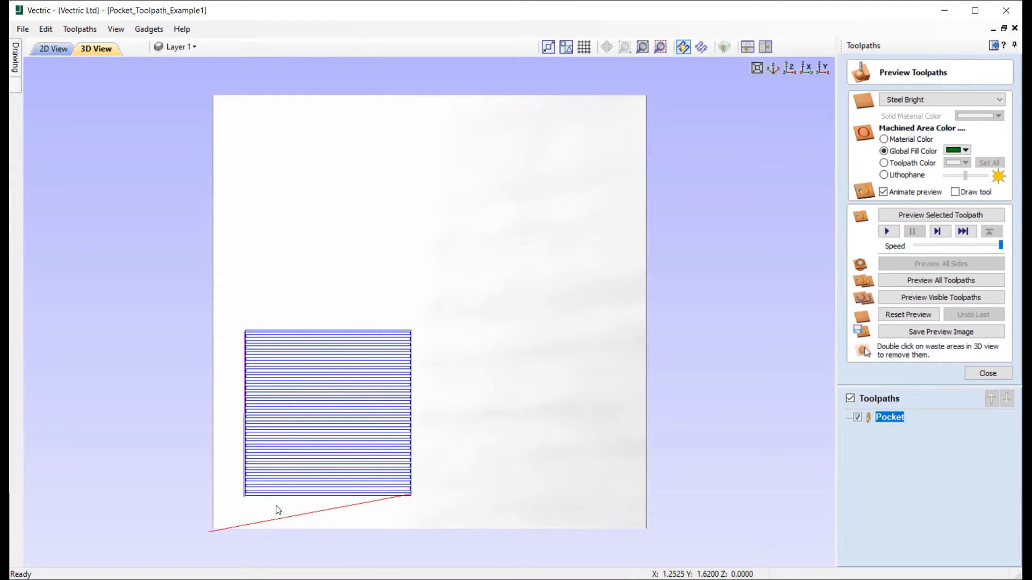
Examine the raster lines and profile pass of the Pocket toolpath up close from above and at an angle
scroll(440, 506, "up", 5)
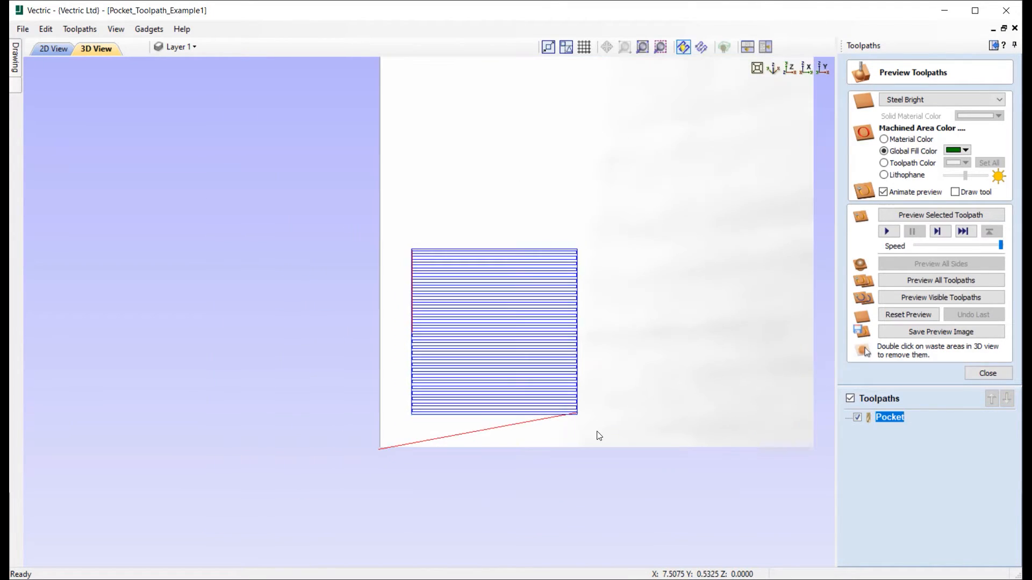
scroll(617, 454, "up", 1)
middle_click_drag(548, 334, 387, 193)
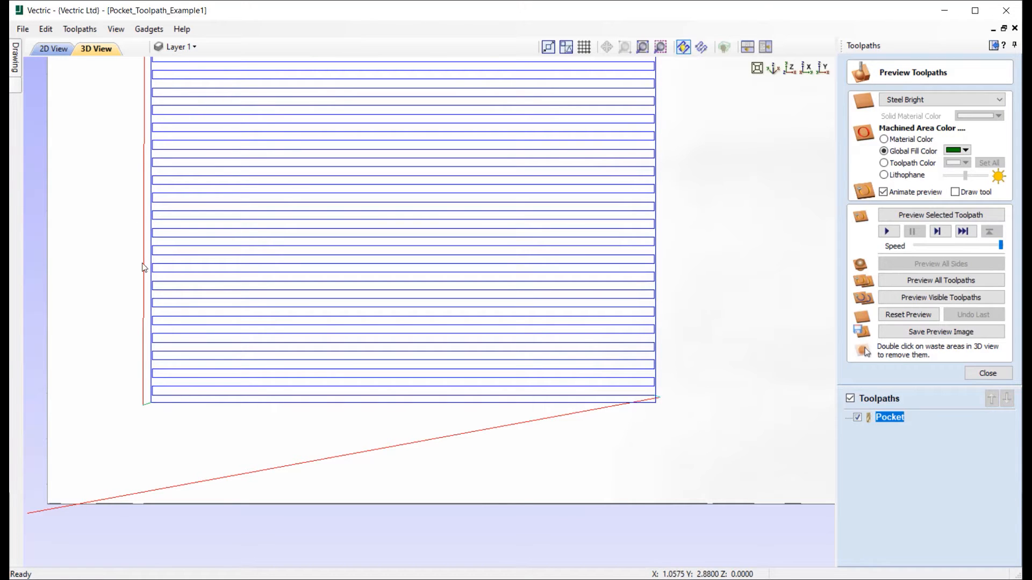
scroll(411, 457, "down", 4)
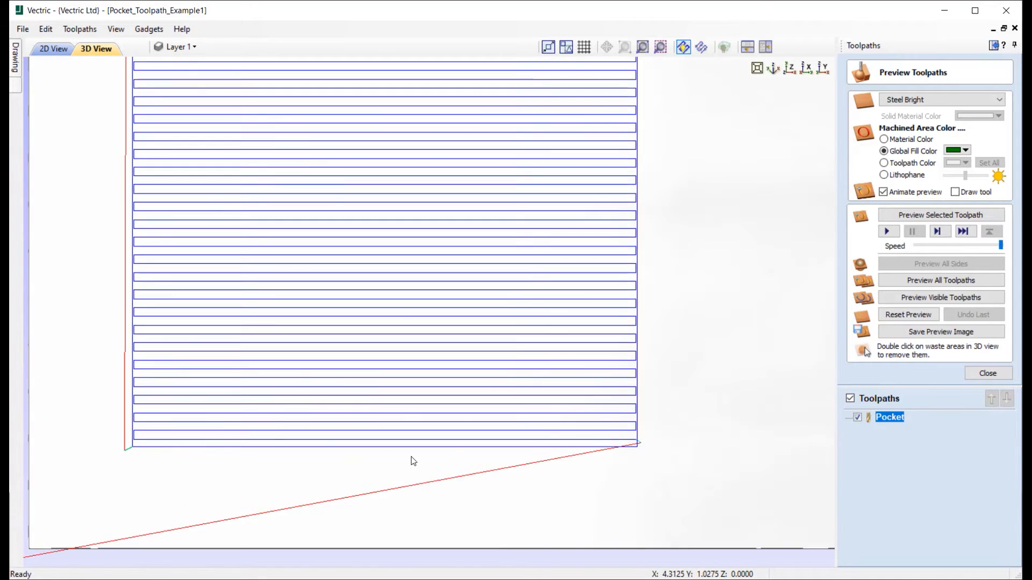
left_click_drag(440, 467, 460, 310)
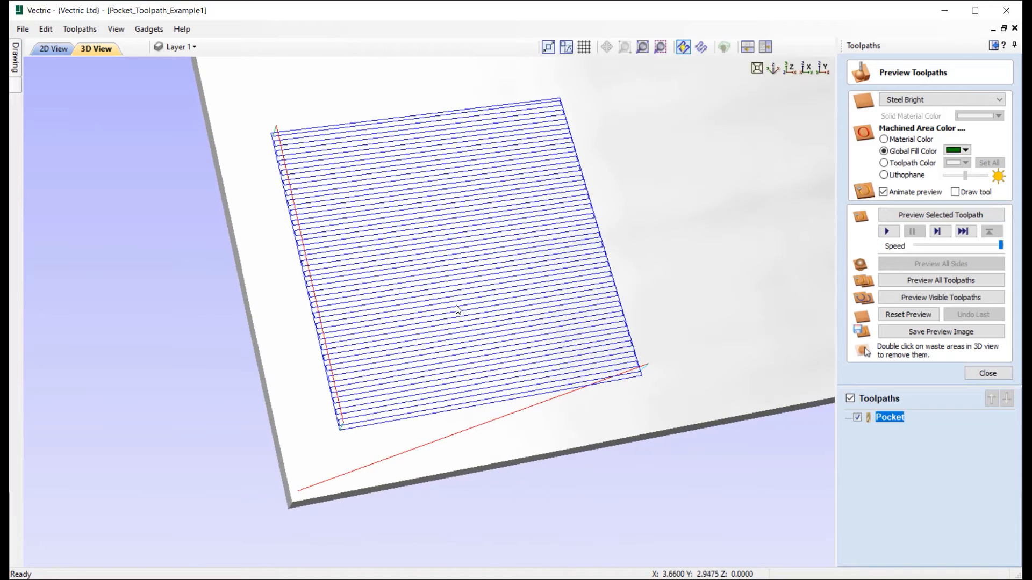
Preview the Pocket toolpath at reduced speed, varying the simulation speed to follow the final profile pass
left_click(966, 248)
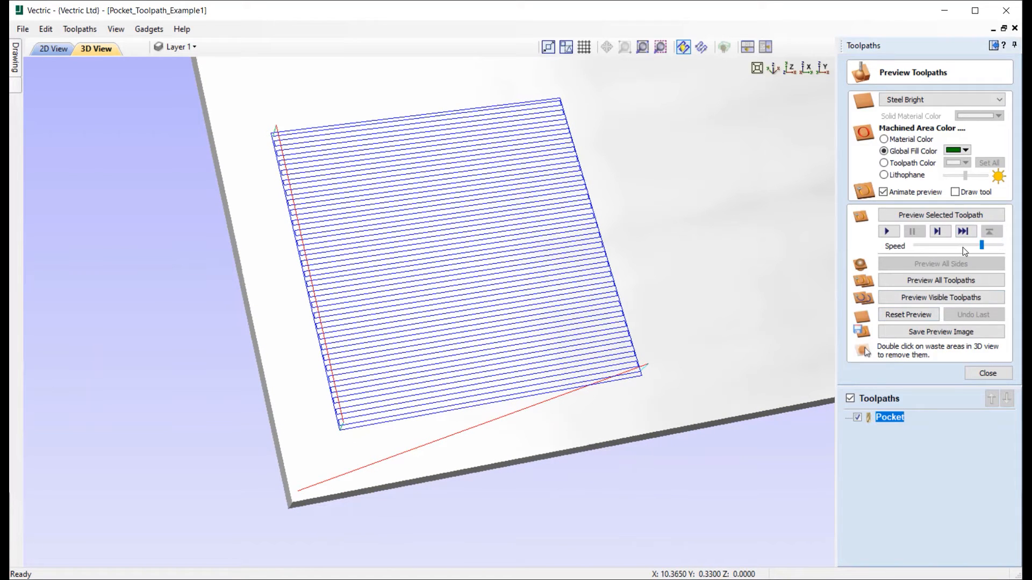
left_click(962, 248)
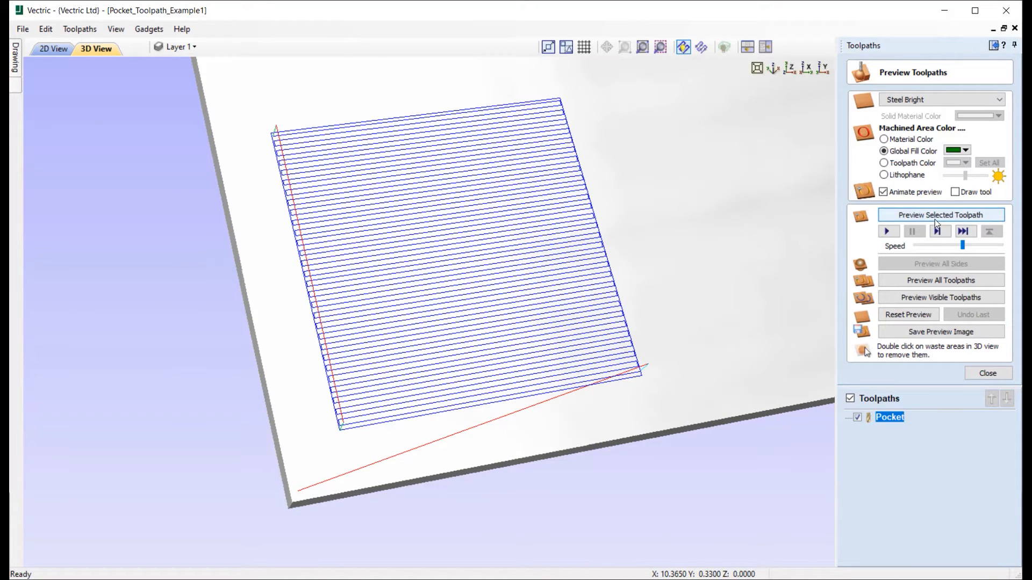
left_click(934, 215)
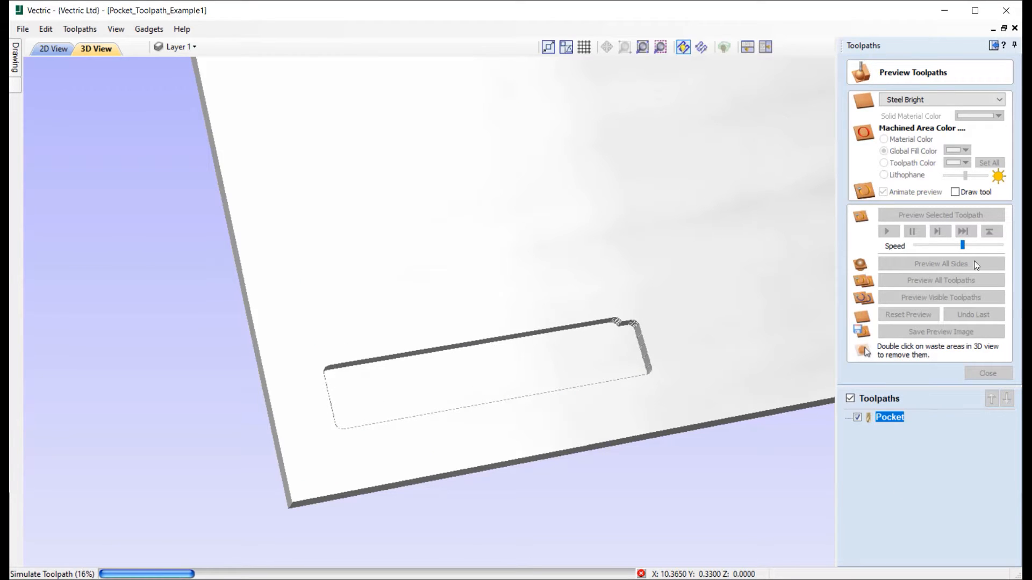
left_click(981, 245)
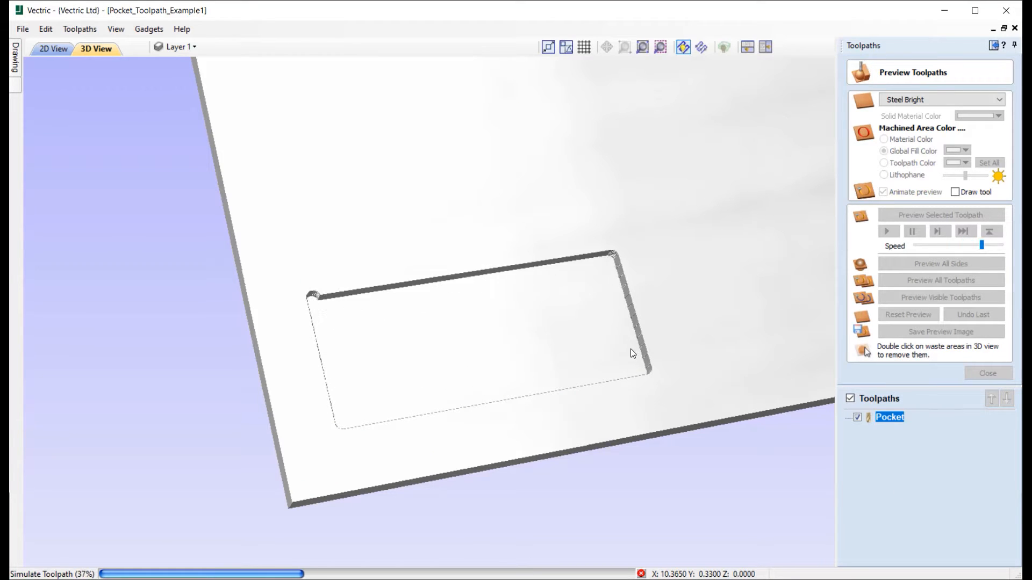
left_click(960, 246)
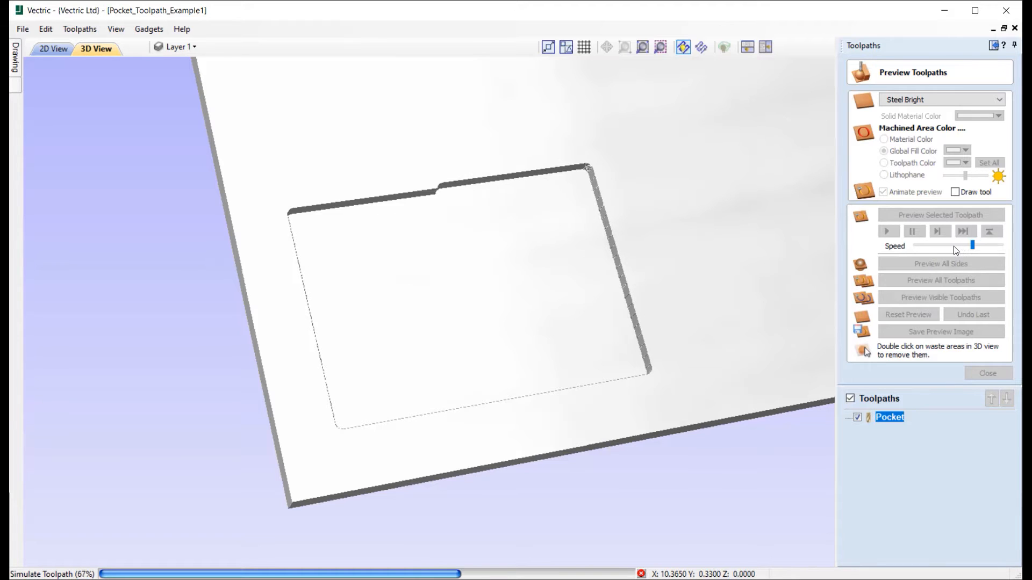
left_click(935, 246)
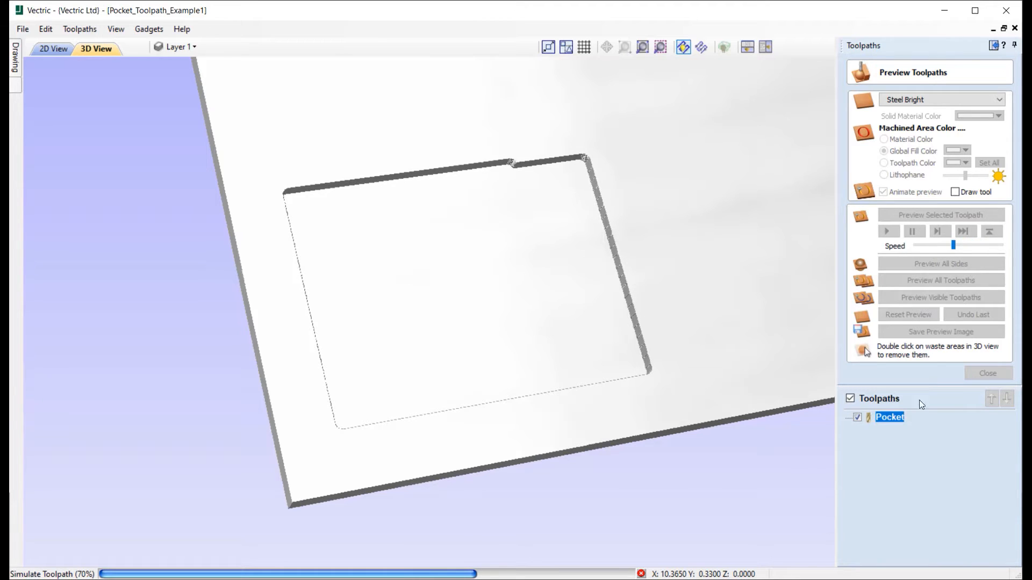
left_click(937, 246)
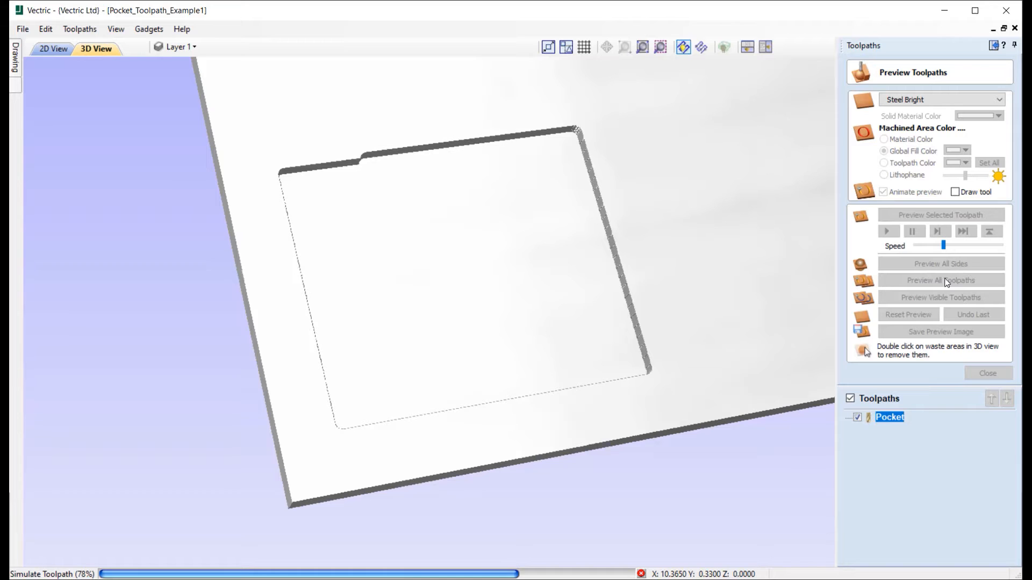
left_click(966, 244)
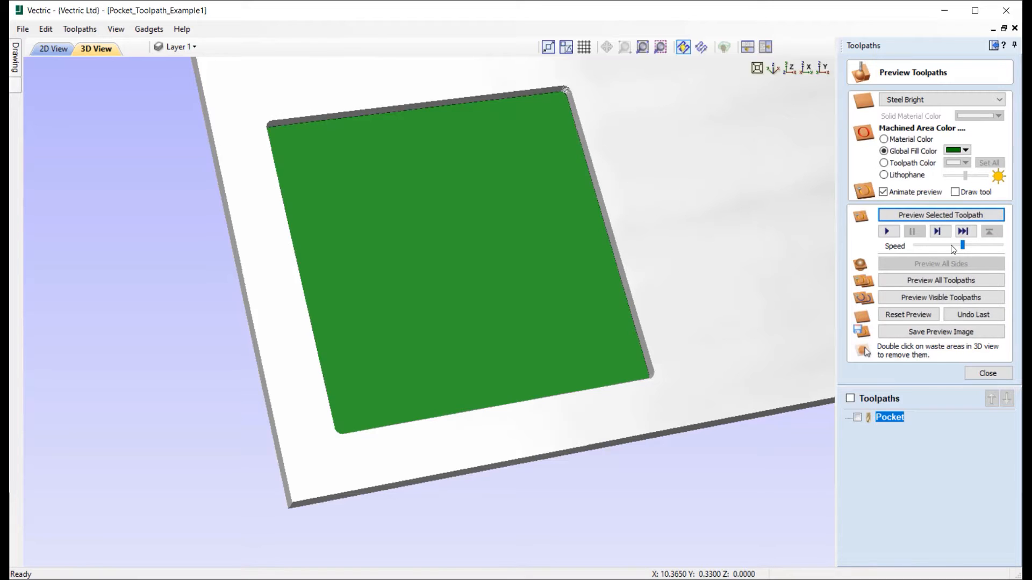
Examine the side wall of the simulated pocket up close for the effect of the last profile pass
scroll(645, 323, "up", 3)
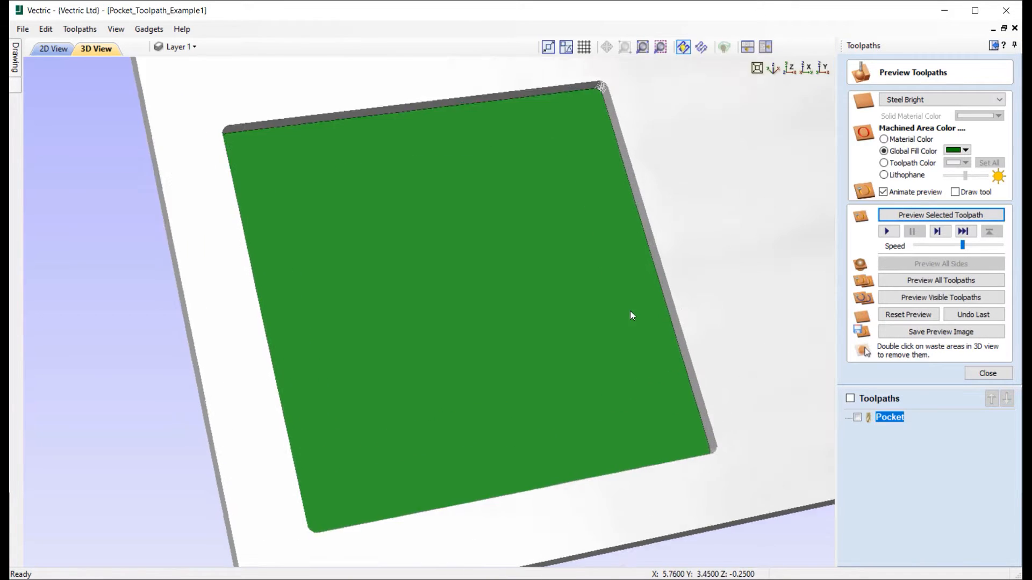
scroll(630, 311, "up", 4)
middle_click_drag(629, 309, 459, 323)
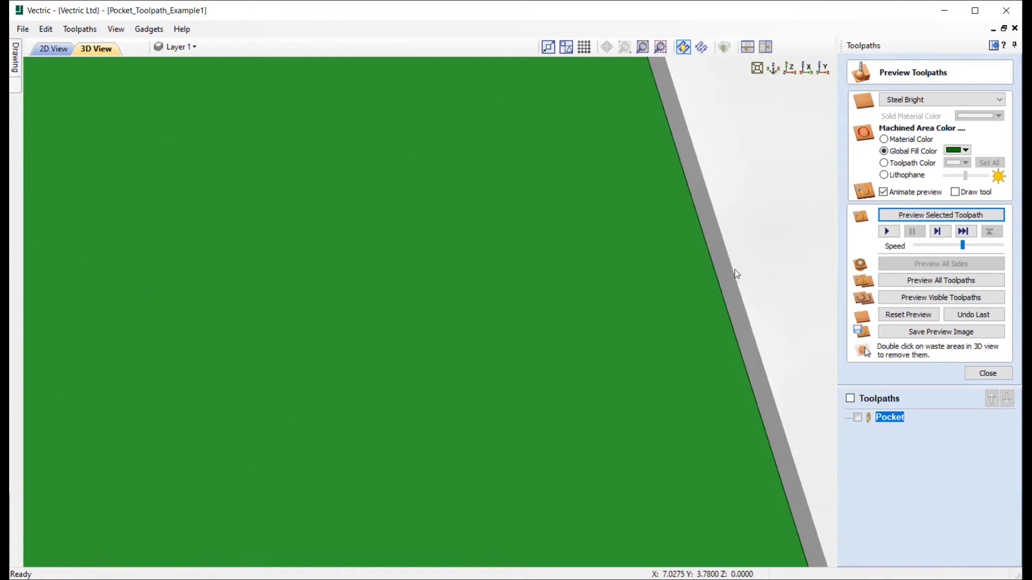
scroll(691, 183, "down", 6)
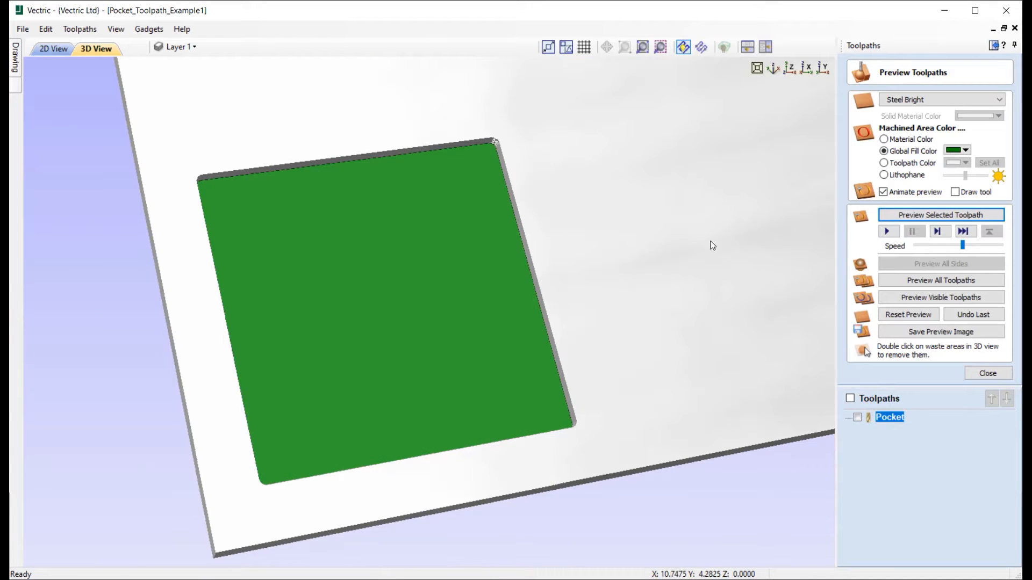
Reset the preview in the top view and reopen the Pocket toolpath for editing
left_click(789, 75)
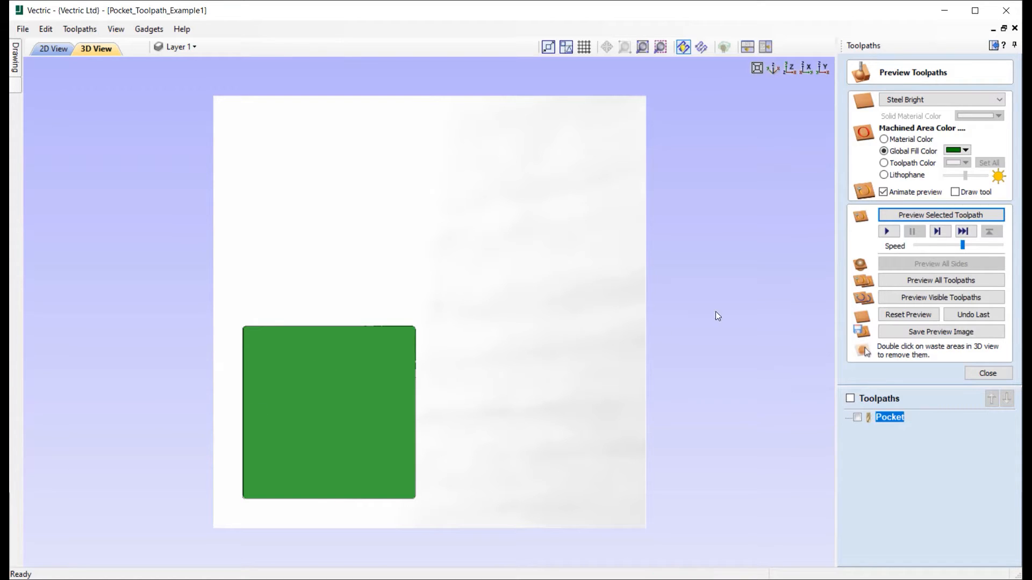
left_click(910, 315)
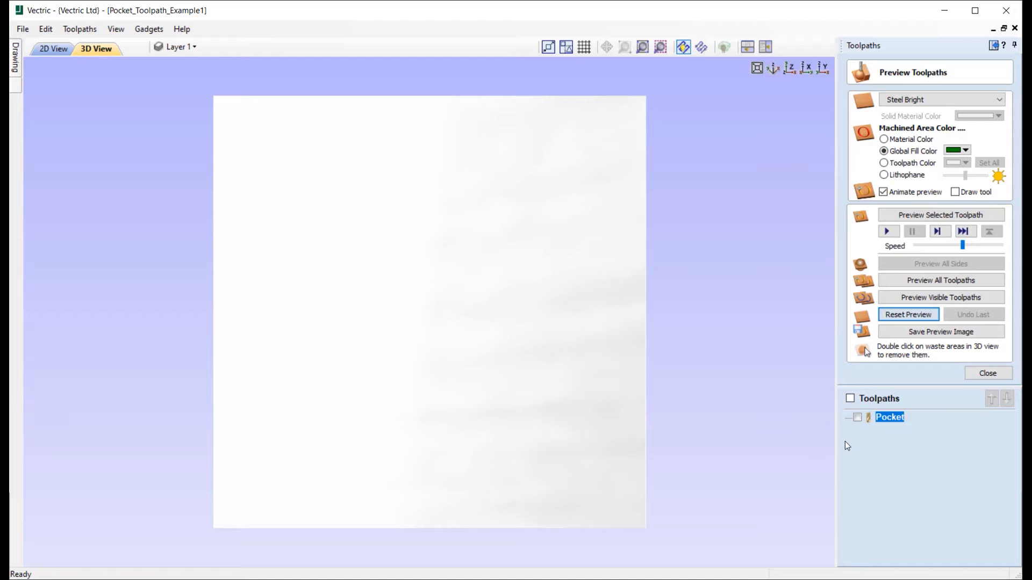
left_click(989, 373)
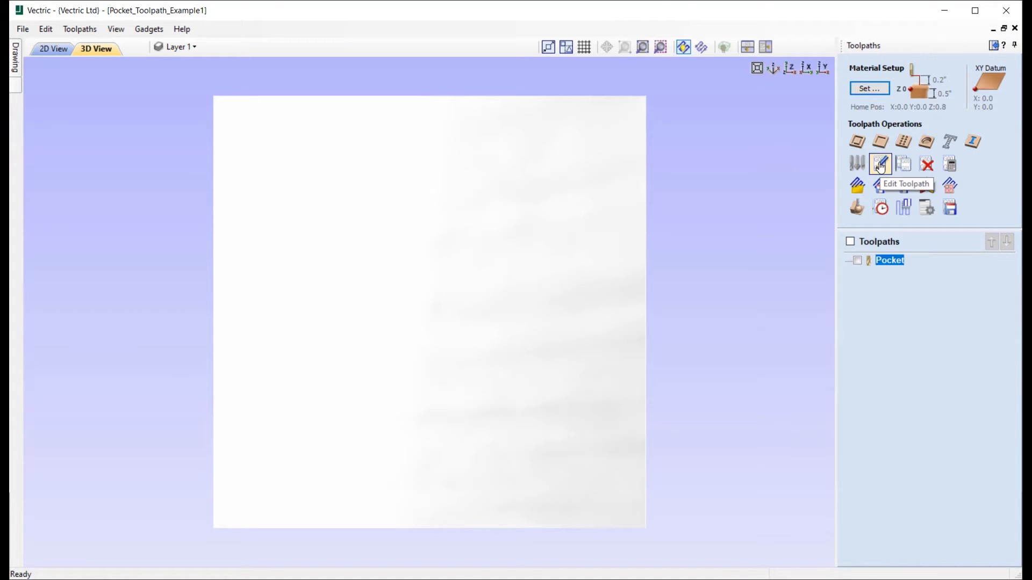
double_click(889, 259)
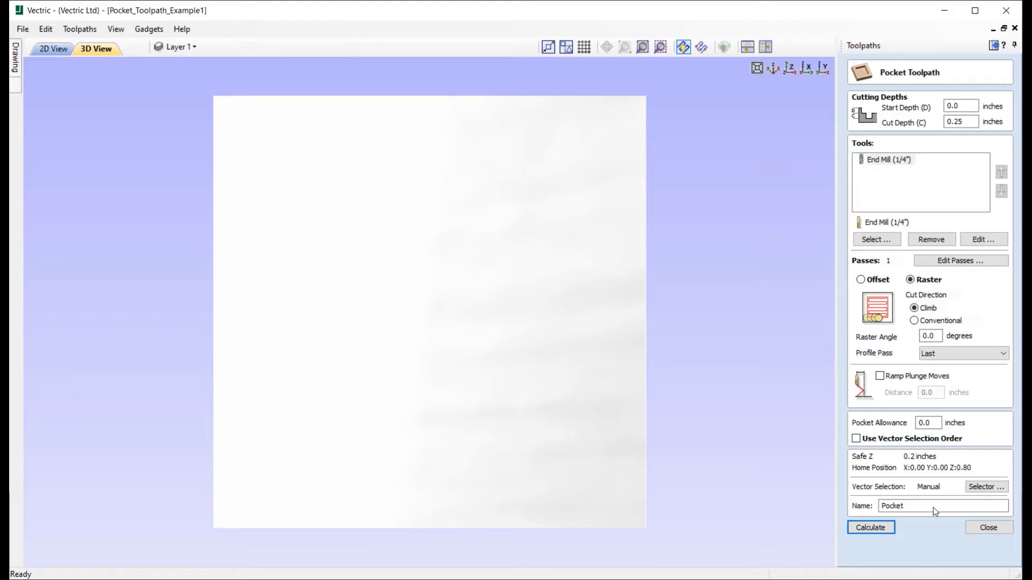
Set the Raster Angle to 90 degrees and recalculate the Pocket toolpath
left_click_drag(937, 335, 917, 336)
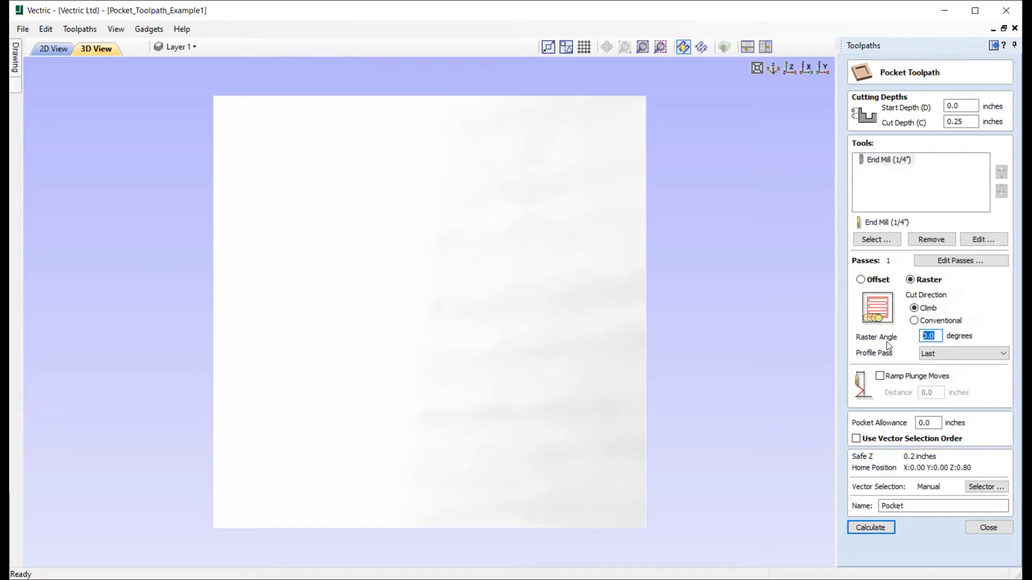
left_click(934, 335)
left_click_drag(939, 337, 872, 347)
type("90")
left_click(871, 528)
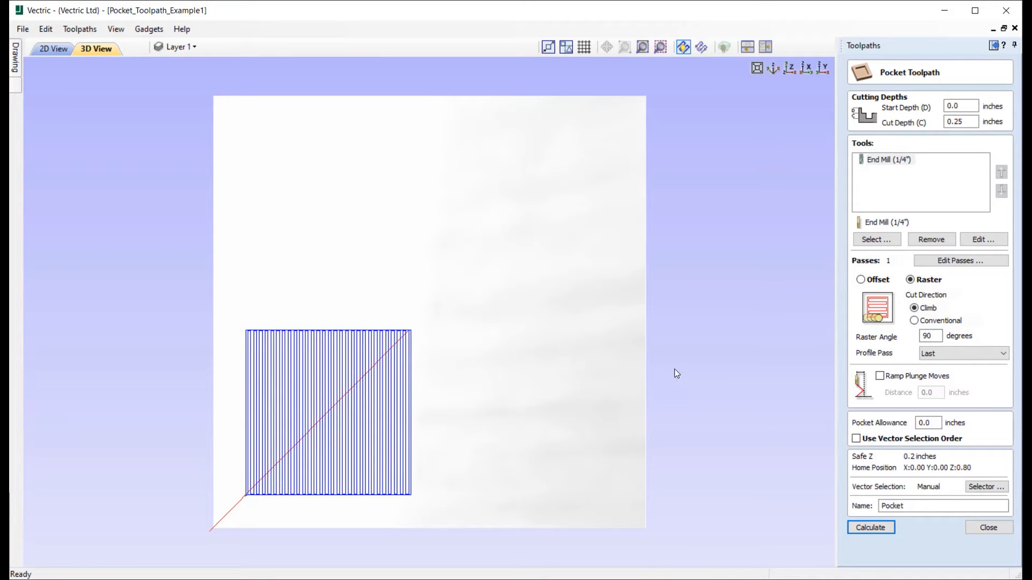
Recalculate the Pocket toolpath with a 30-degree Raster Angle, and restore the angle to 0 with another calculation
double_click(928, 335)
type("30")
left_click(881, 527)
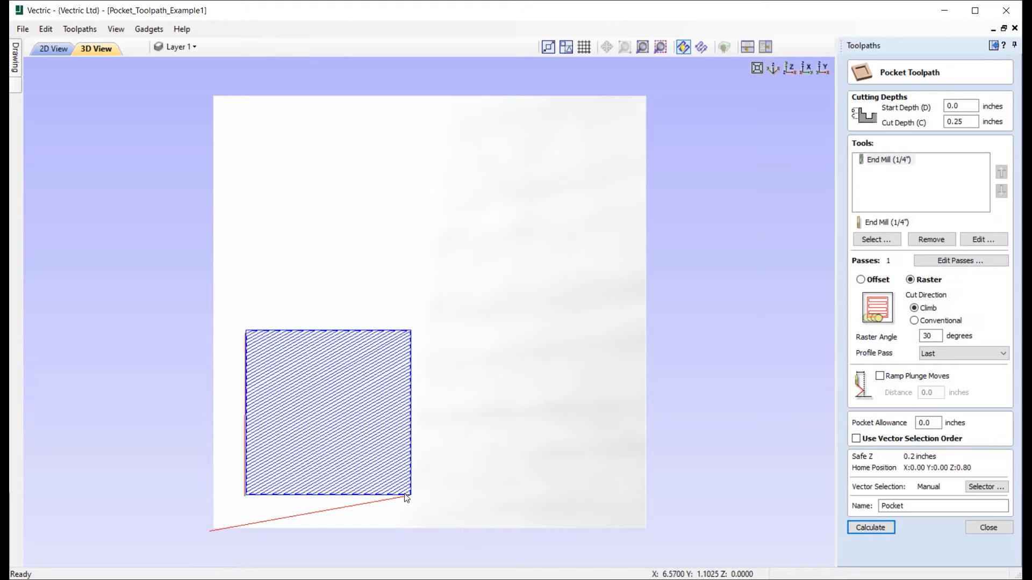
double_click(938, 335)
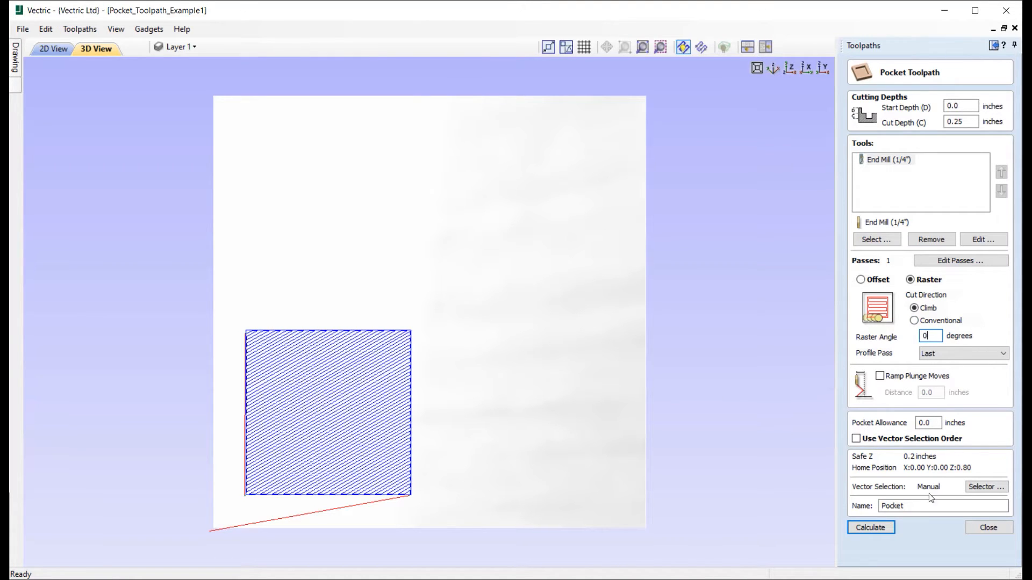
left_click(878, 528)
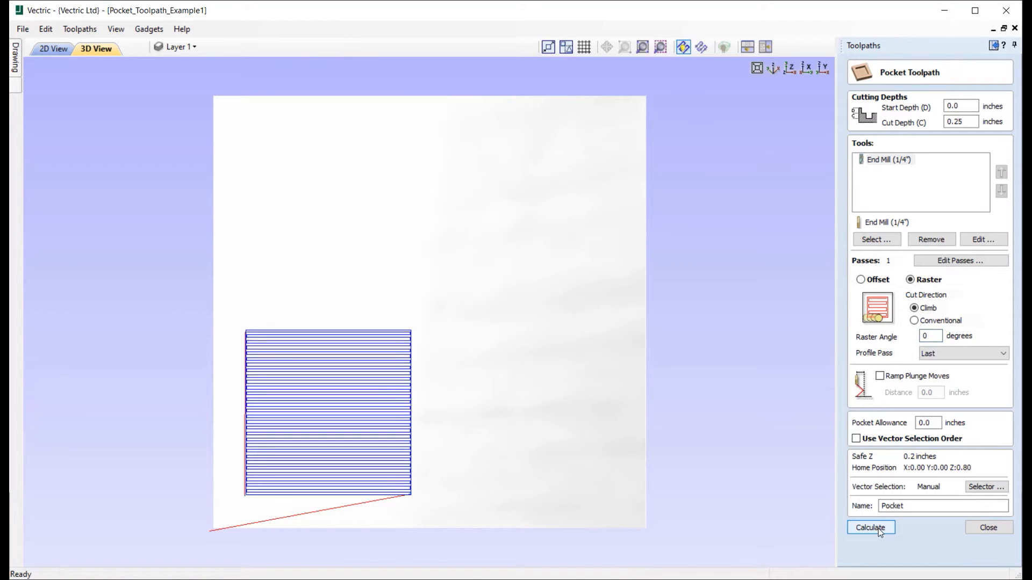
Try Offset clearance and the Conventional cut direction, ending on Raster clearance with the Climb direction
left_click(861, 280)
left_click(910, 279)
left_click(939, 322)
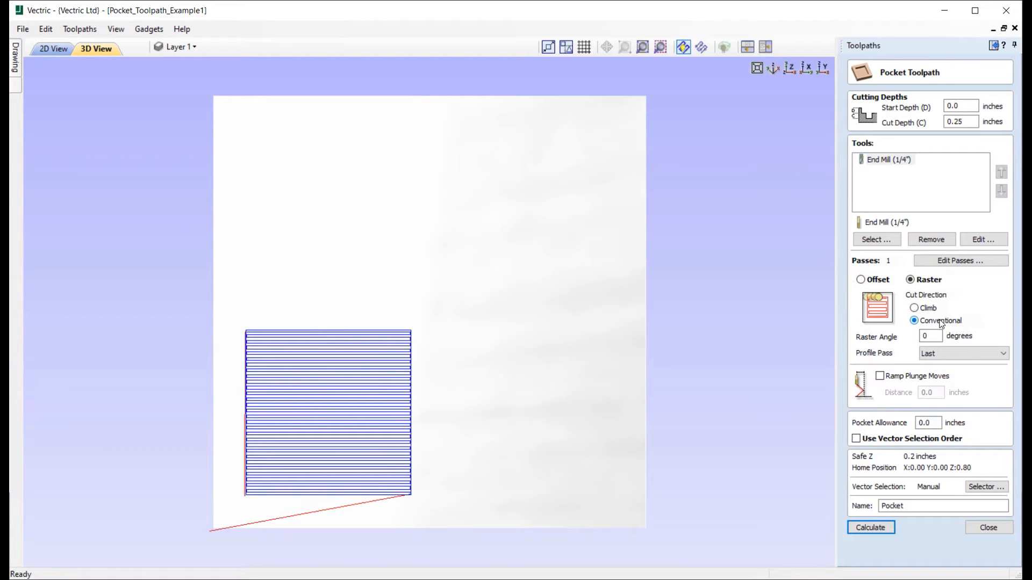
left_click(926, 310)
left_click(924, 324)
left_click(925, 311)
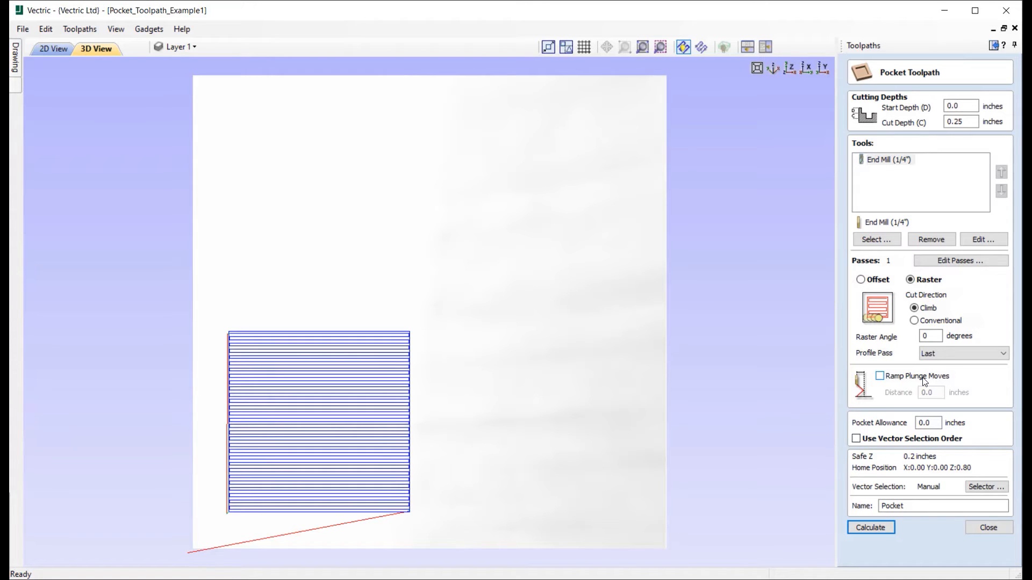
Recalculate the Pocket toolpath with Ramp Plunge Moves over 1 inch, inspect the ramps from the side, and turn ramping off again
left_click(879, 378)
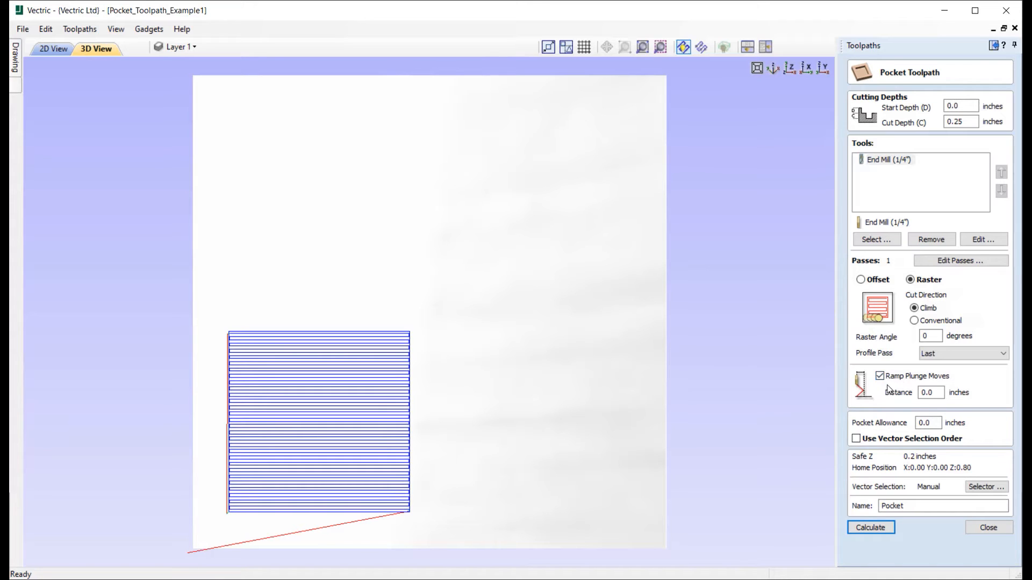
left_click(932, 397)
double_click(939, 397)
type("1")
left_click(882, 529)
left_click(823, 67)
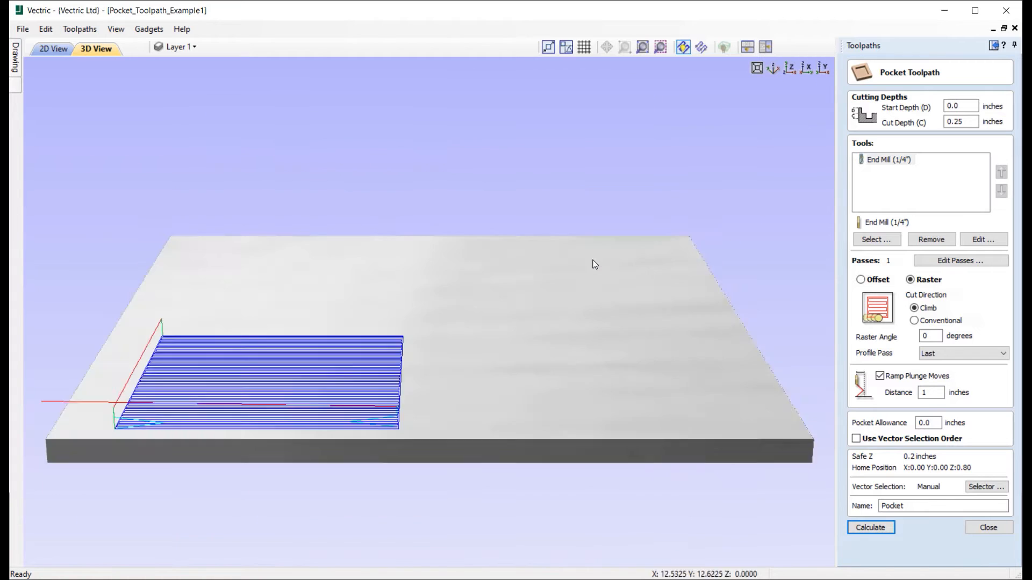
scroll(726, 275, "up", 5)
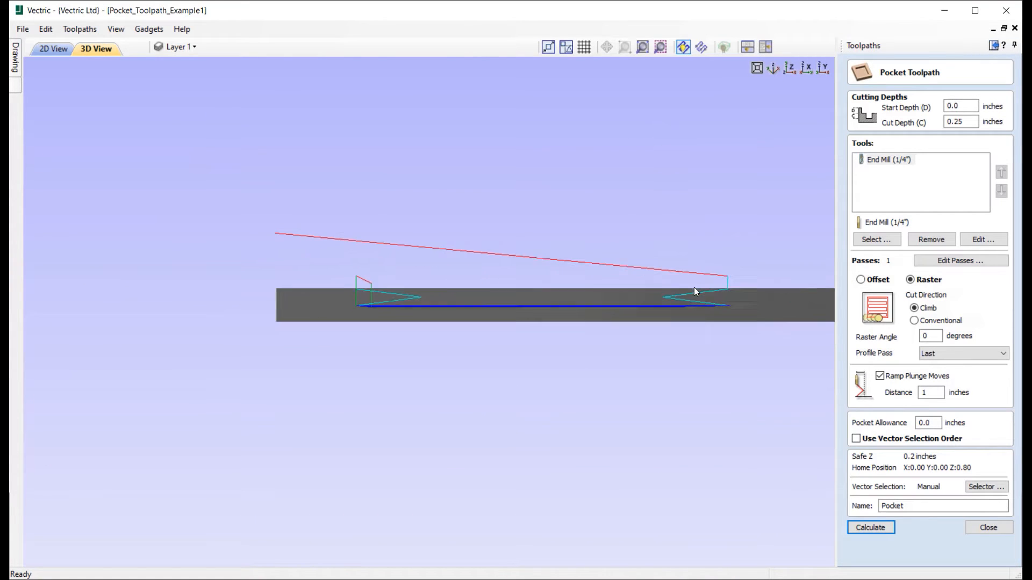
middle_click_drag(642, 299, 605, 302)
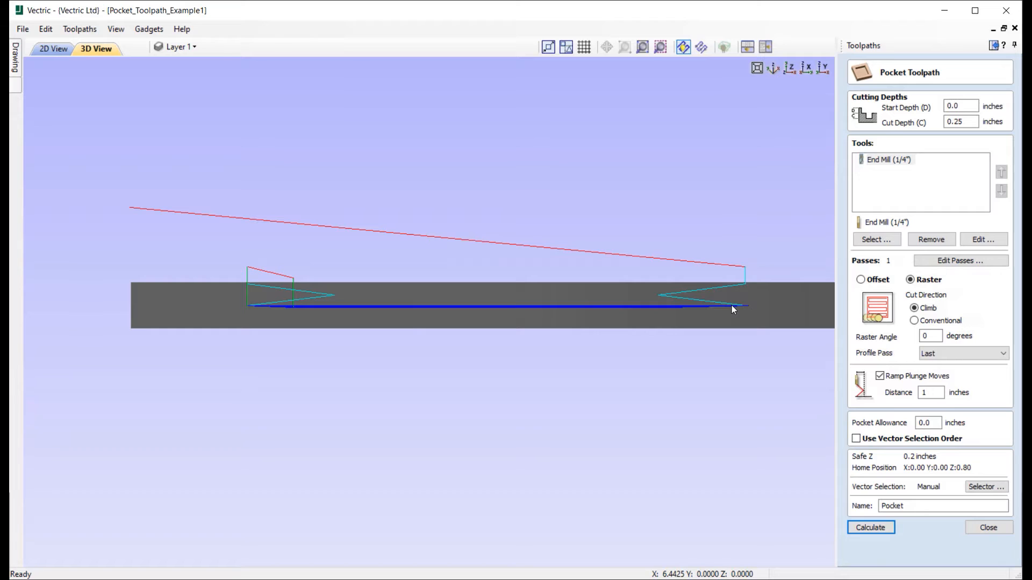
left_click(894, 378)
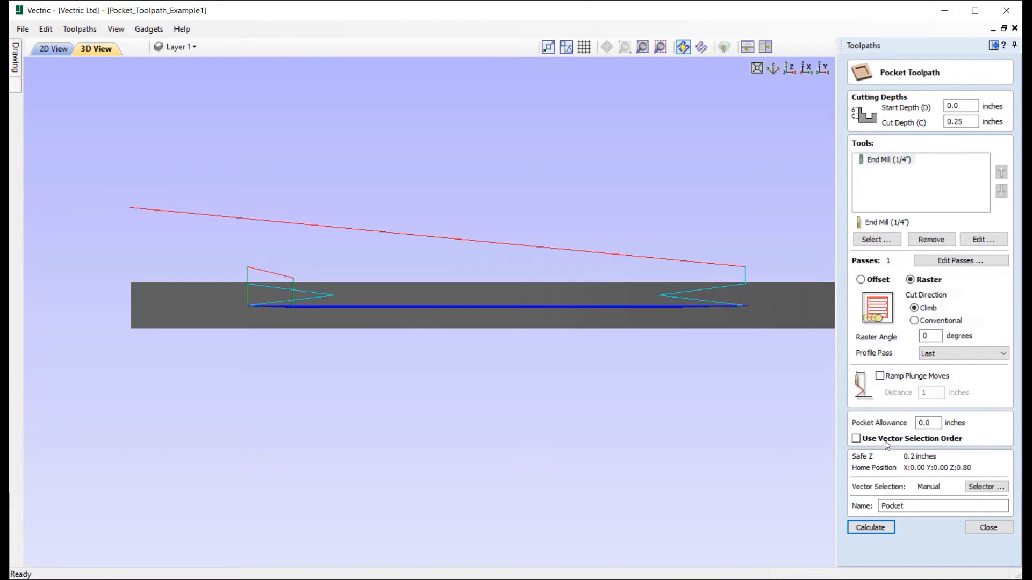
Select all vectors with the 2D and 3D views tiled side by side, and recalculate the Pocket toolpath
left_click(789, 67)
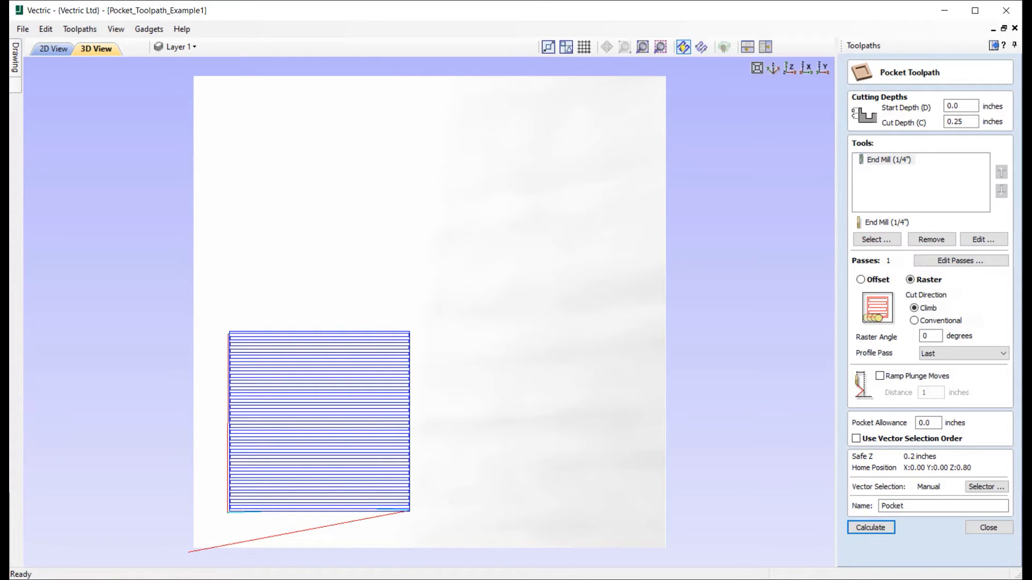
left_click(766, 47)
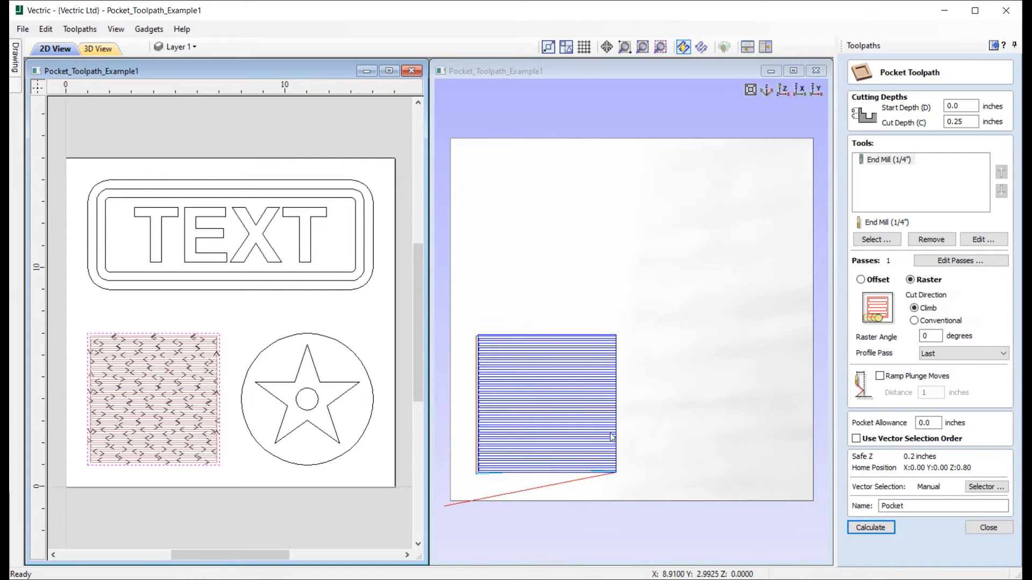
left_click(355, 480)
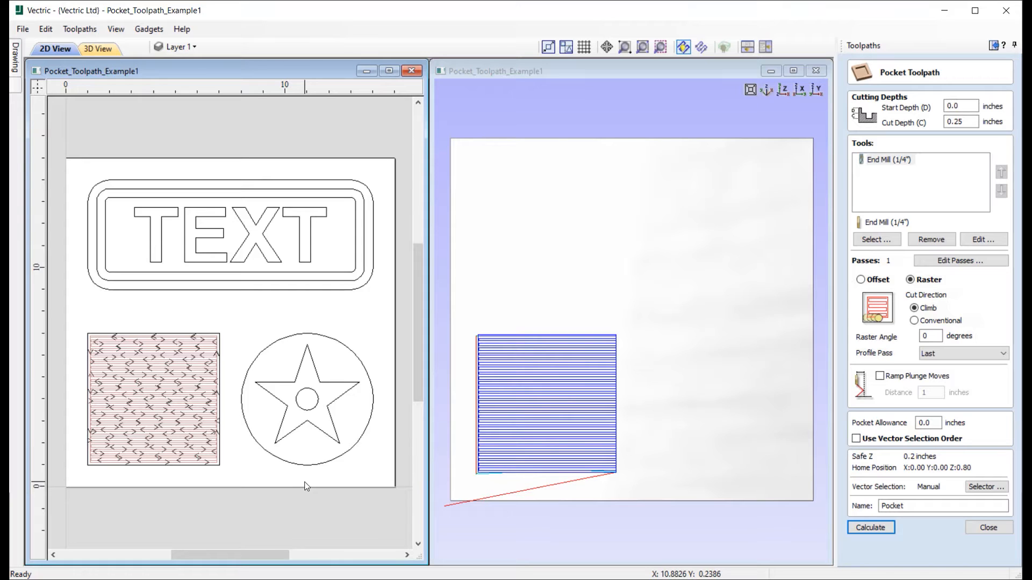
key("ctrl+a")
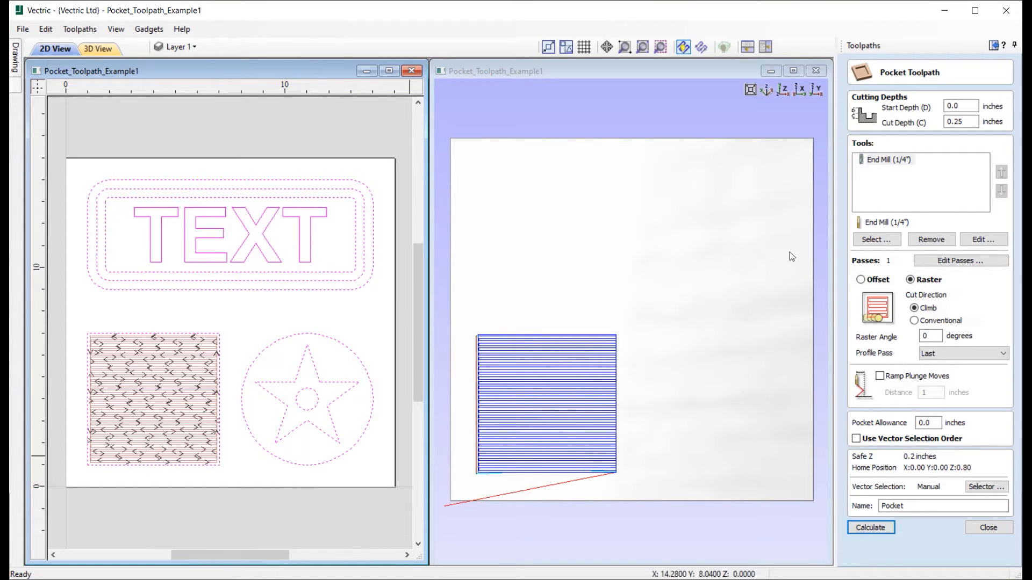
left_click(887, 528)
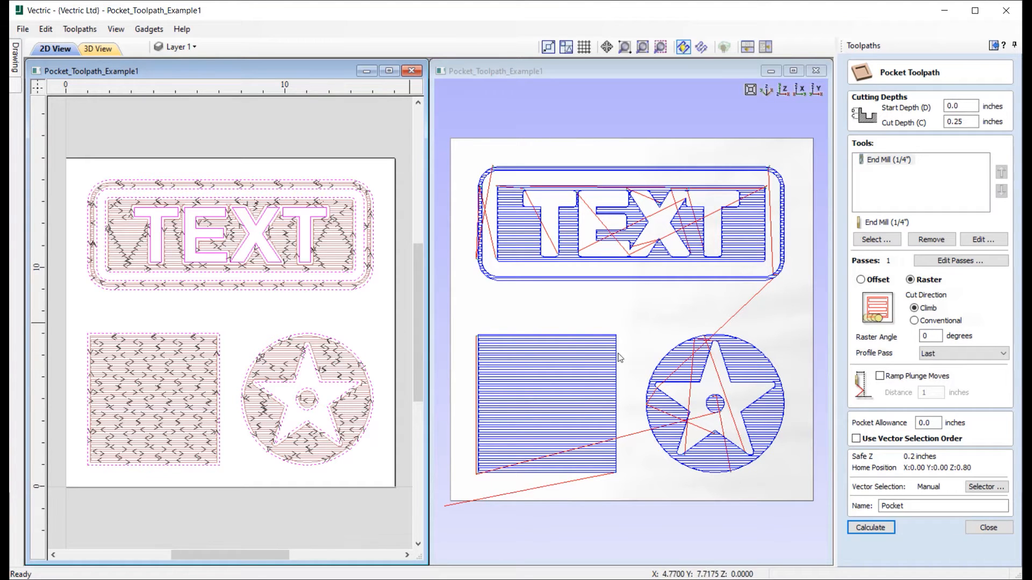
left_click(883, 529)
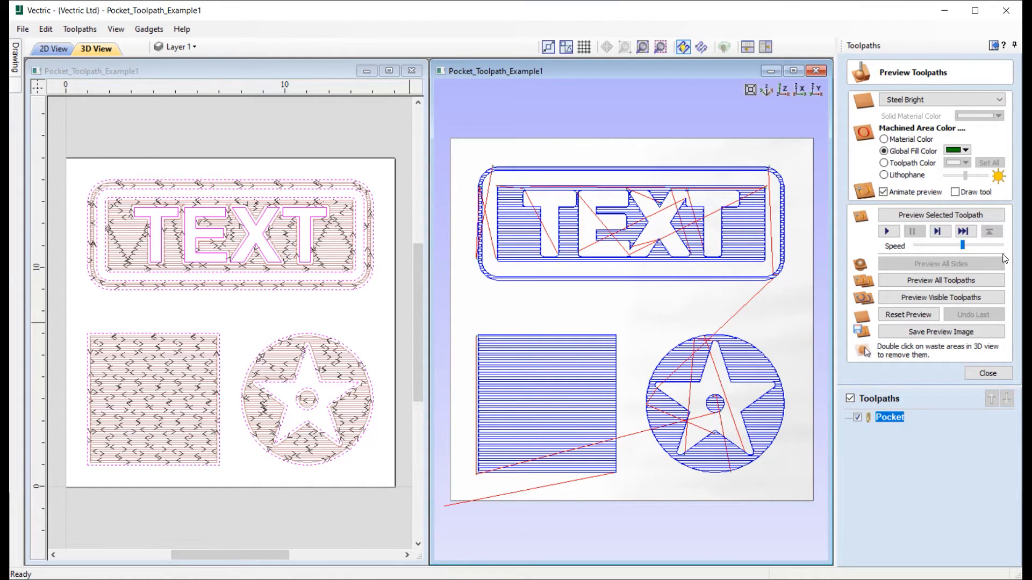
Preview the Pocket toolpath cut on all the vectors, adjusting the animation speed, and inspect the machined result in 3D
left_click(955, 245)
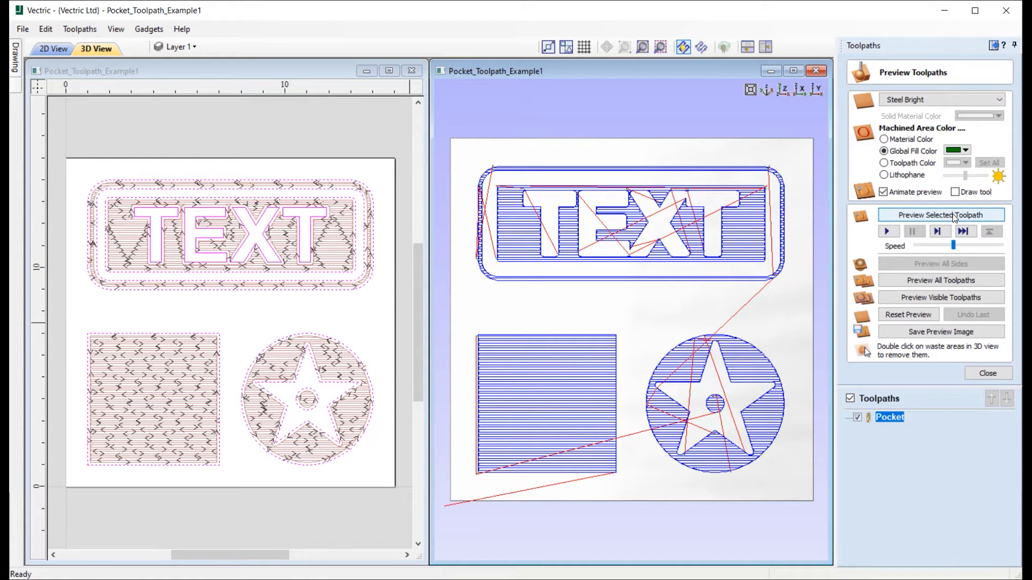
left_click(953, 214)
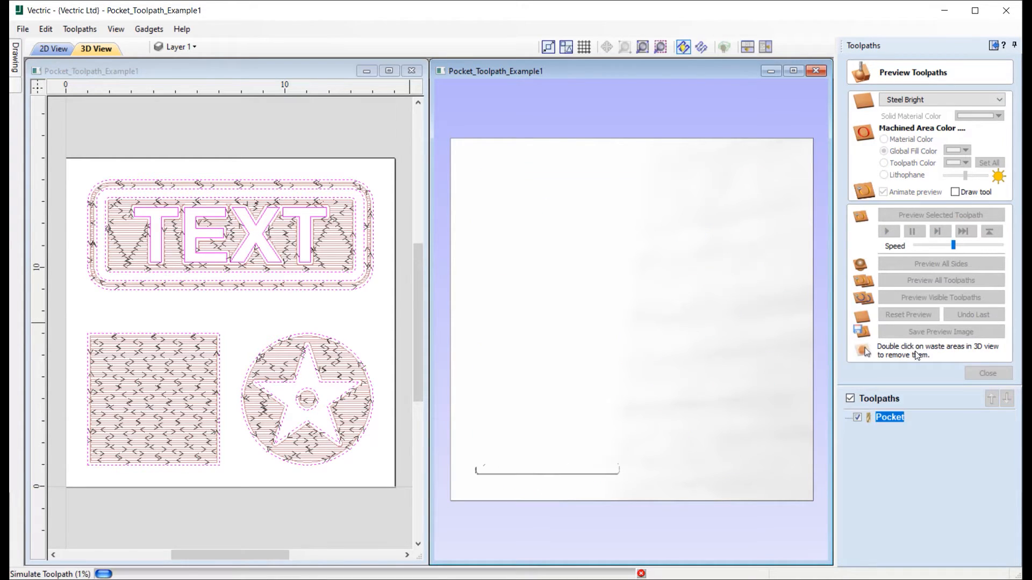
left_click(975, 246)
left_click(984, 247)
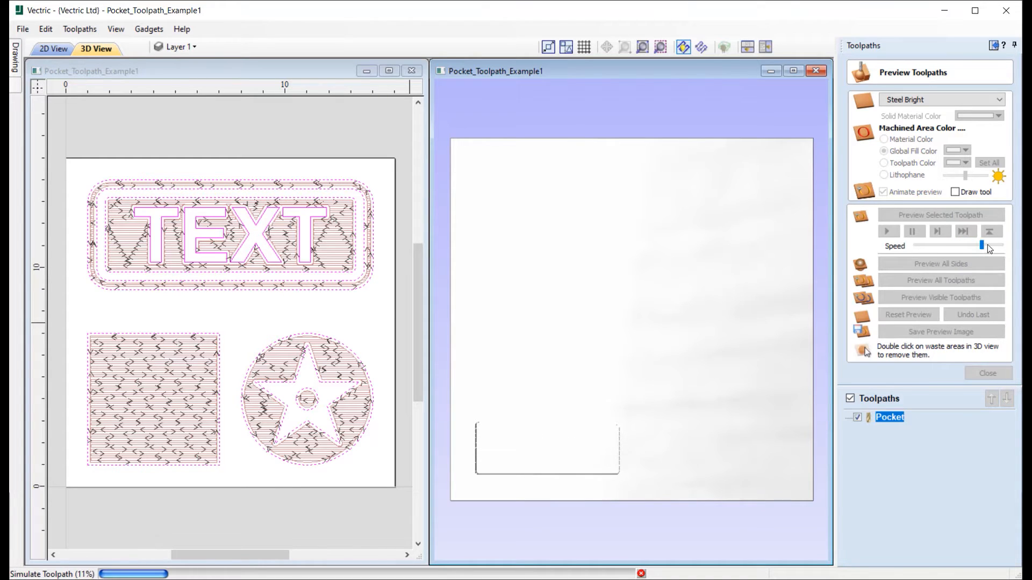
left_click(992, 246)
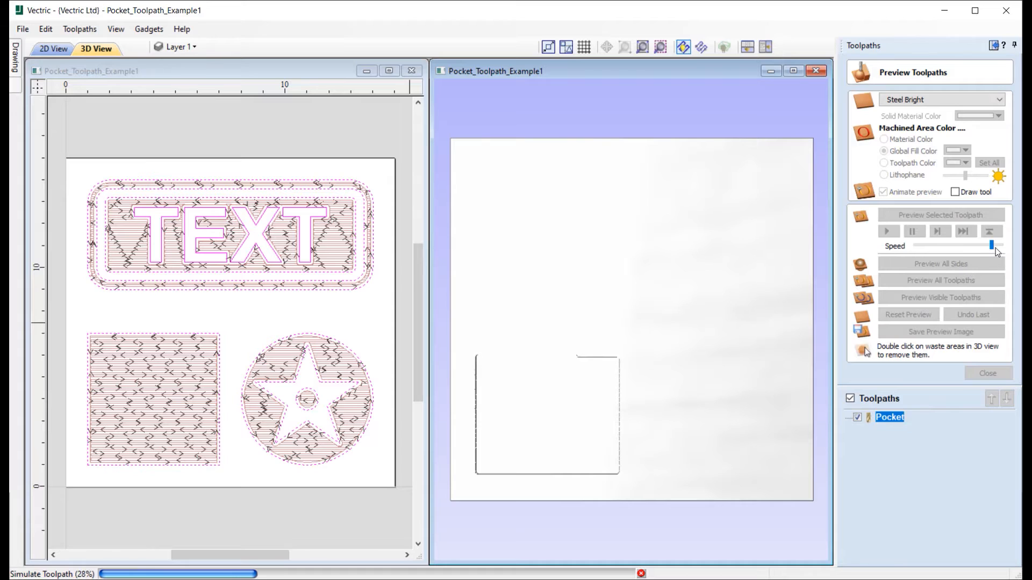
left_click_drag(994, 247, 974, 248)
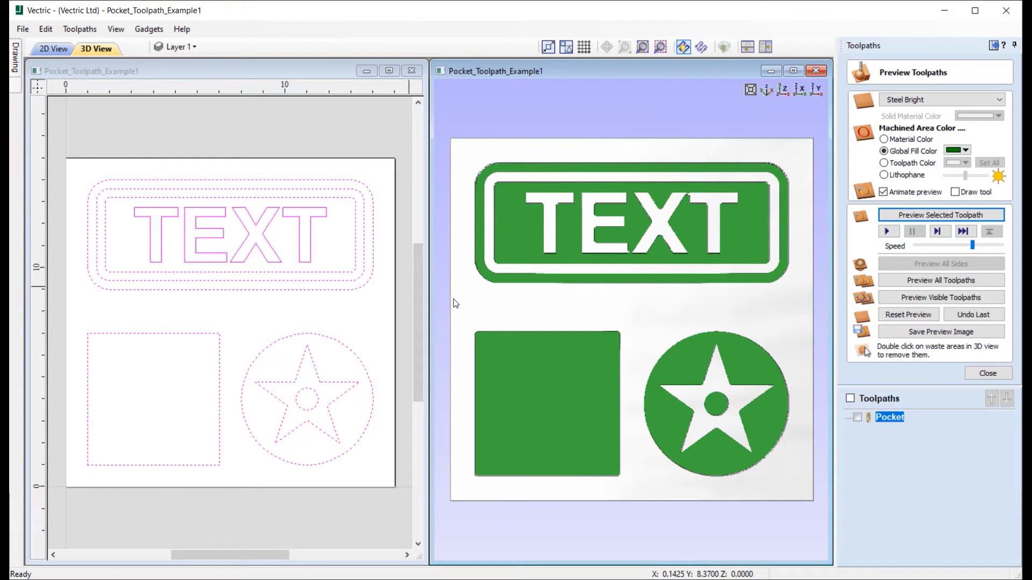
left_click_drag(699, 324, 805, 122)
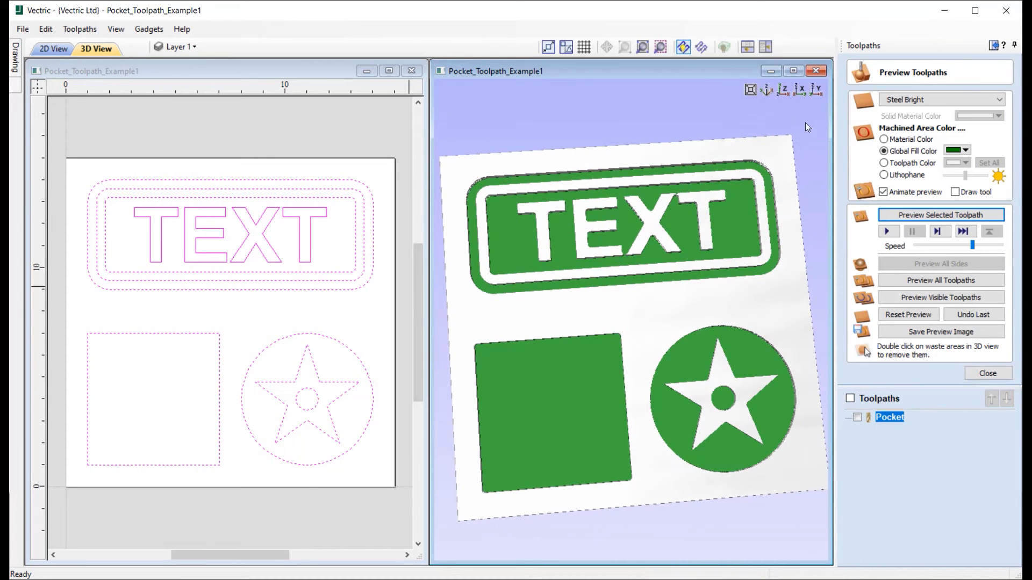
left_click(783, 89)
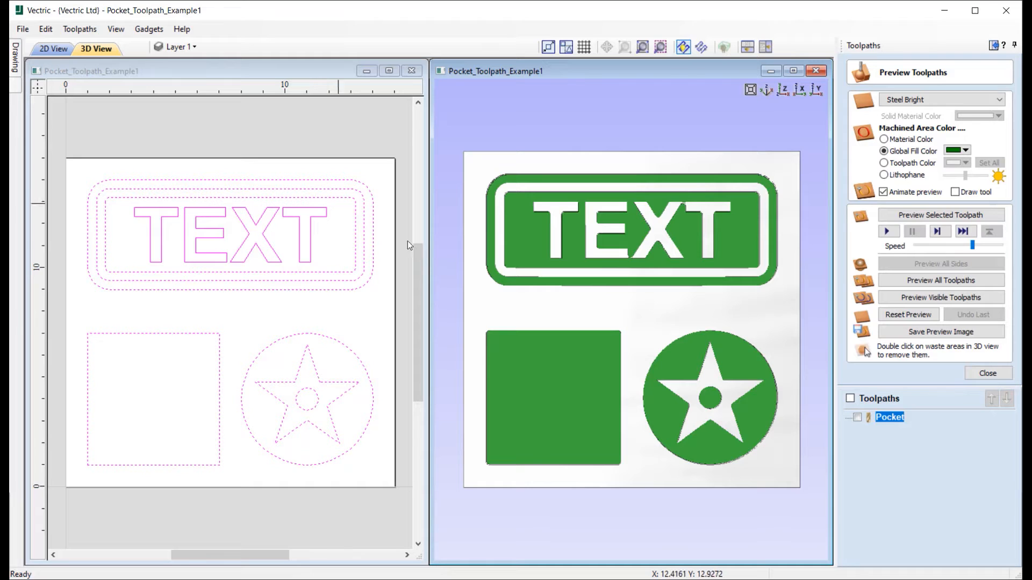
Reopen the Pocket toolpath, deselect the innermost rounded rectangle and the star, and recalculate it
left_click(988, 374)
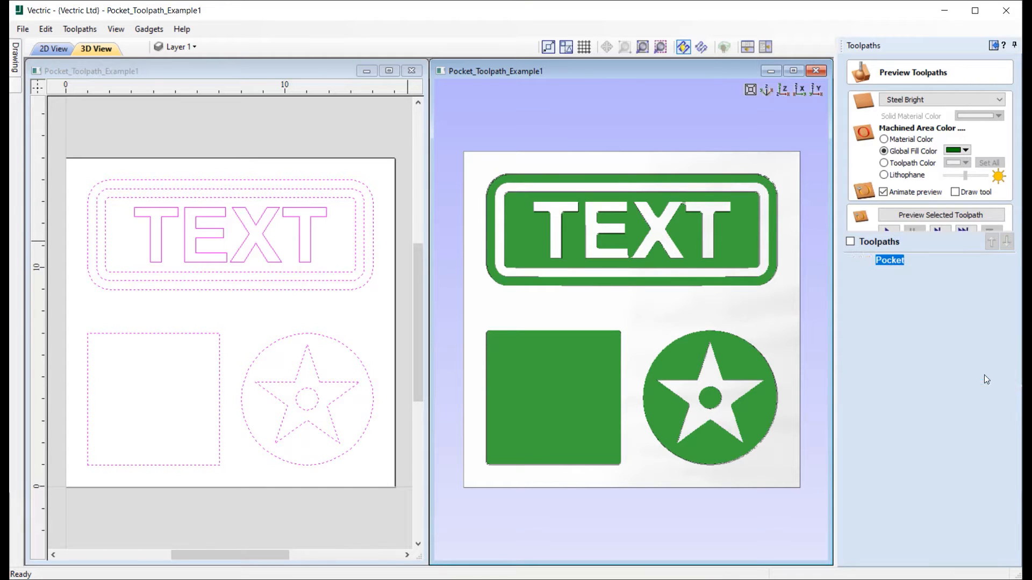
double_click(891, 261)
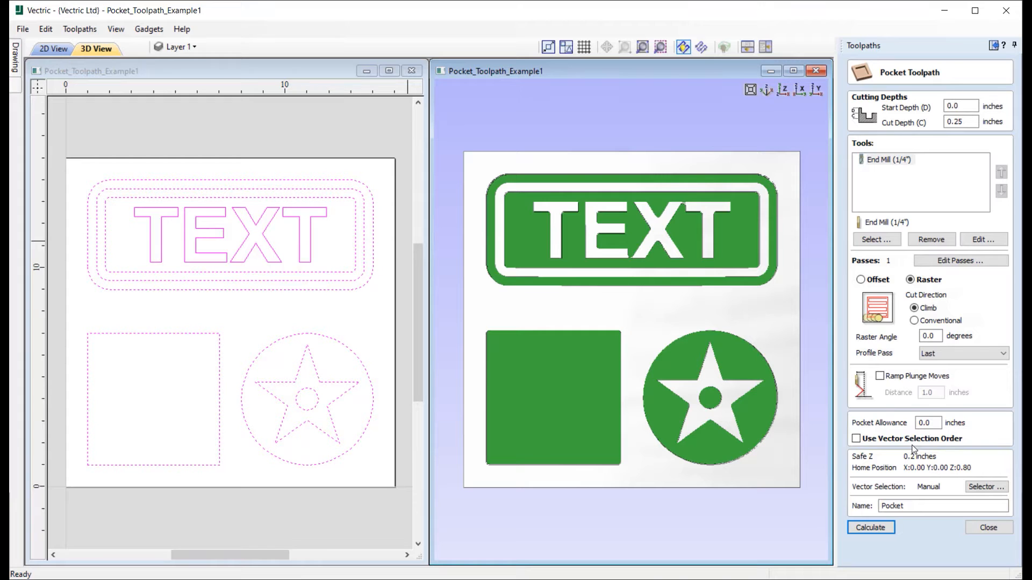
left_click(340, 199)
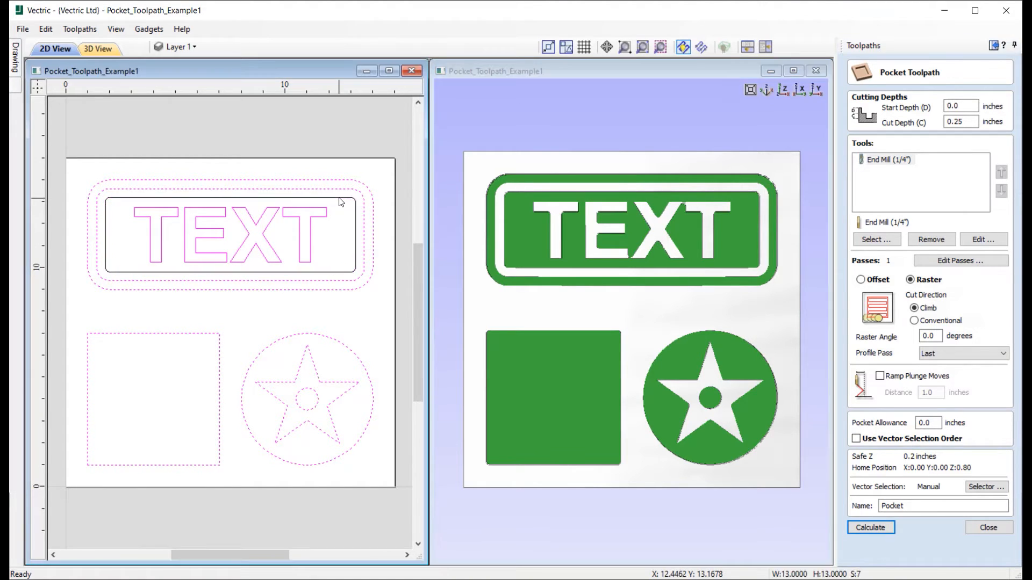
left_click(315, 368, "shift")
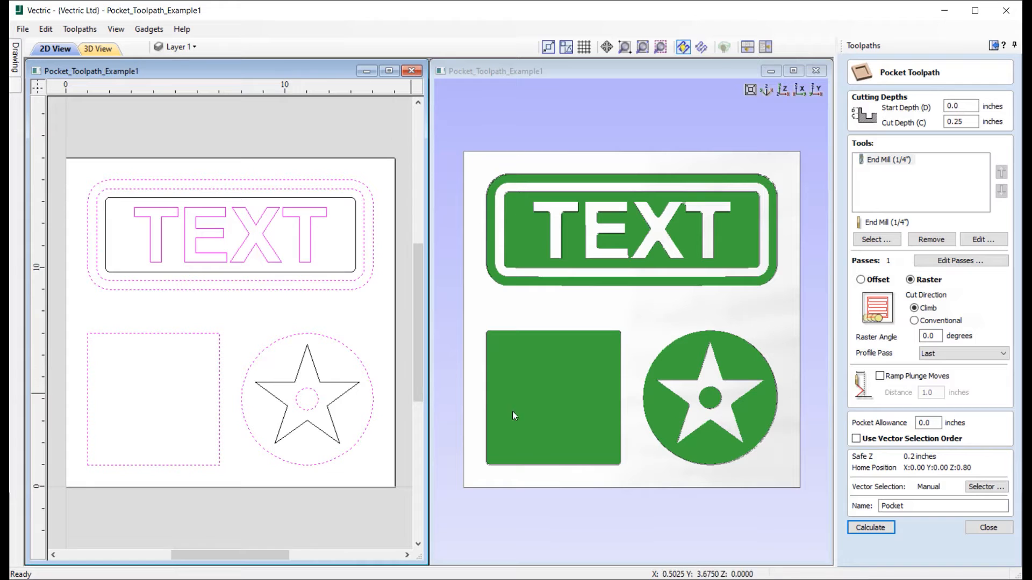
left_click(871, 528)
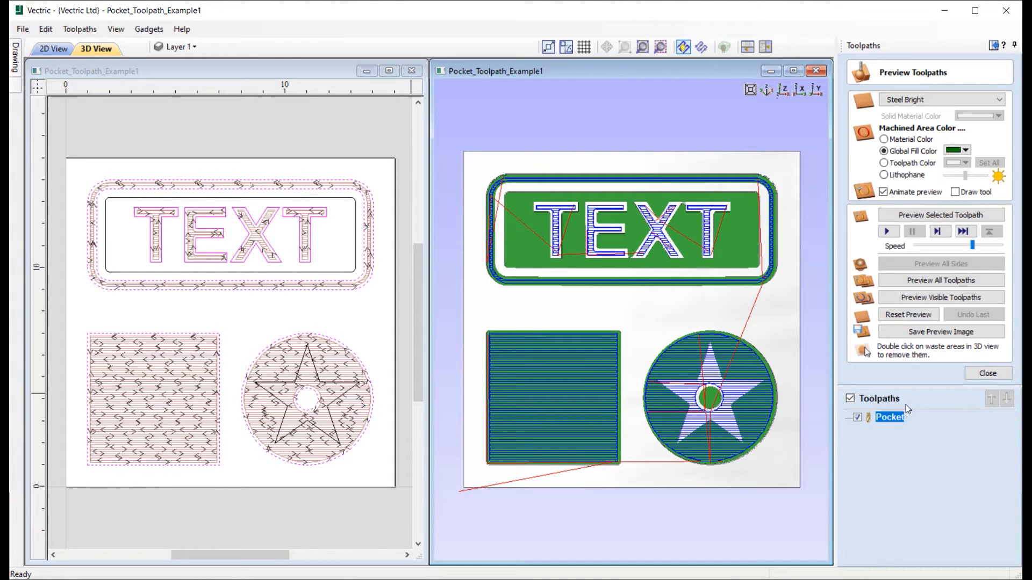
Reset the preview and simulate the recalculated Pocket toolpath, raising the animation speed to its maximum
left_click(908, 314)
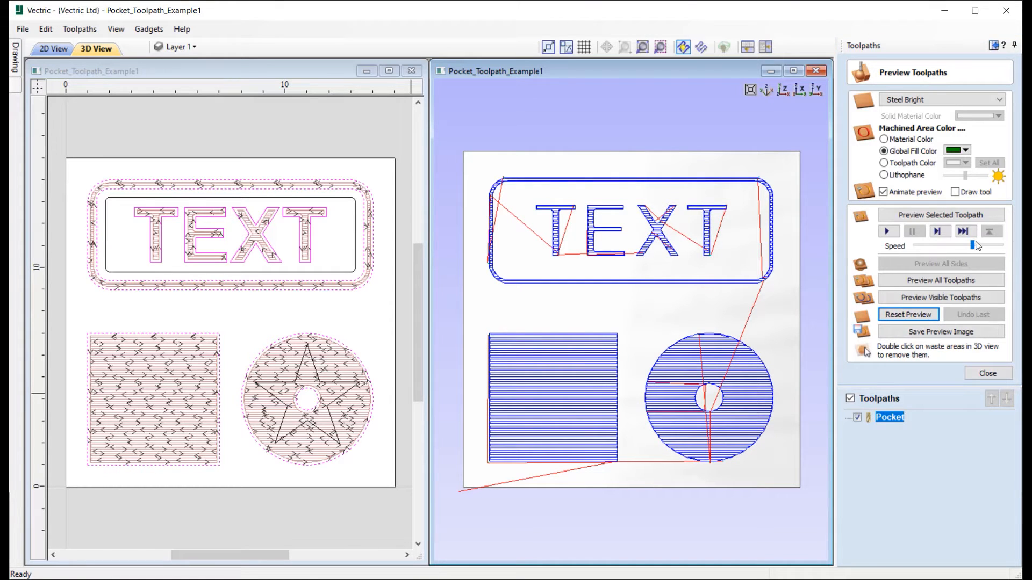
left_click(945, 216)
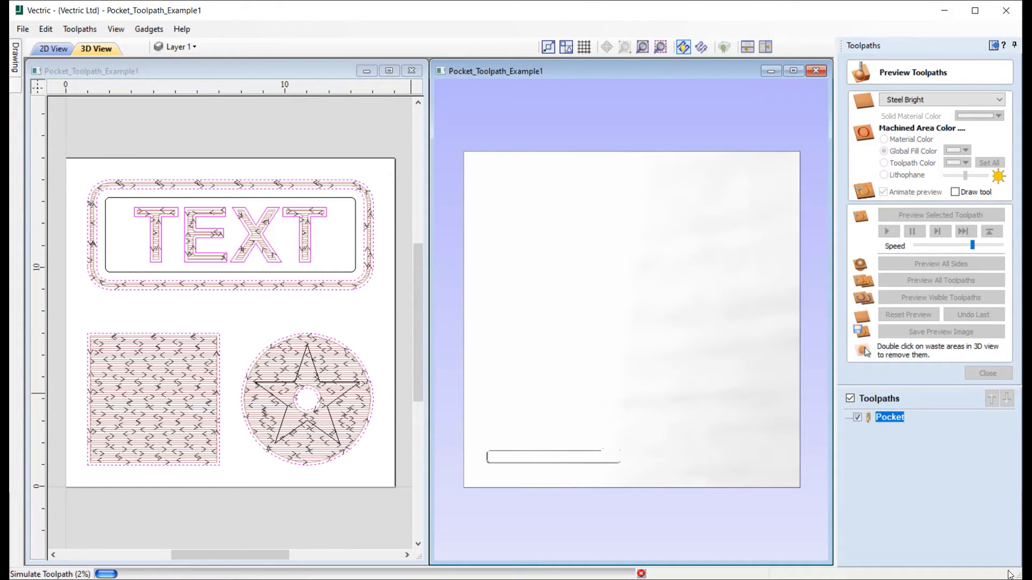
left_click_drag(972, 246, 995, 243)
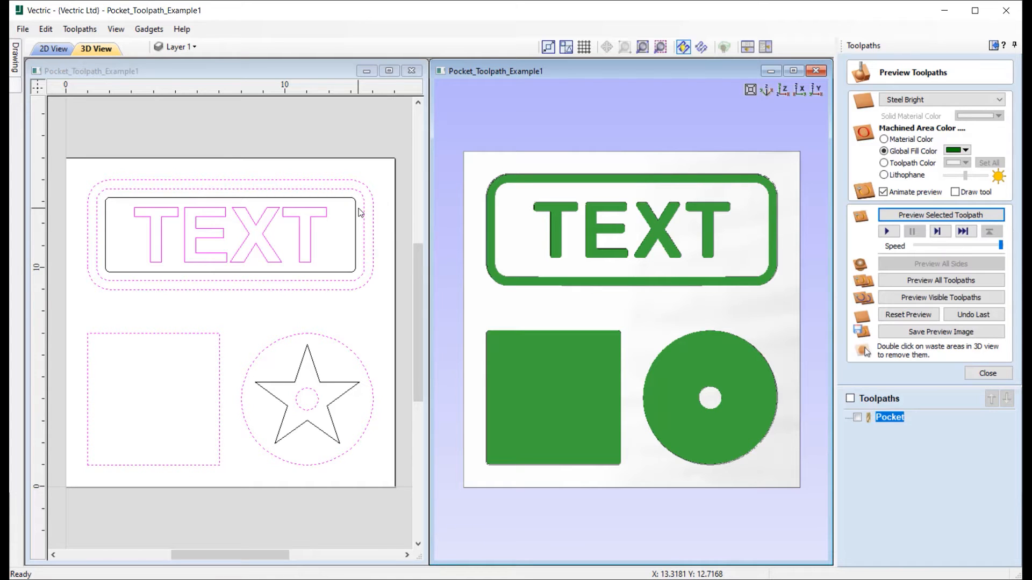
Reset the preview and reopen the Pocket toolpath with all vectors selected
left_click(931, 316)
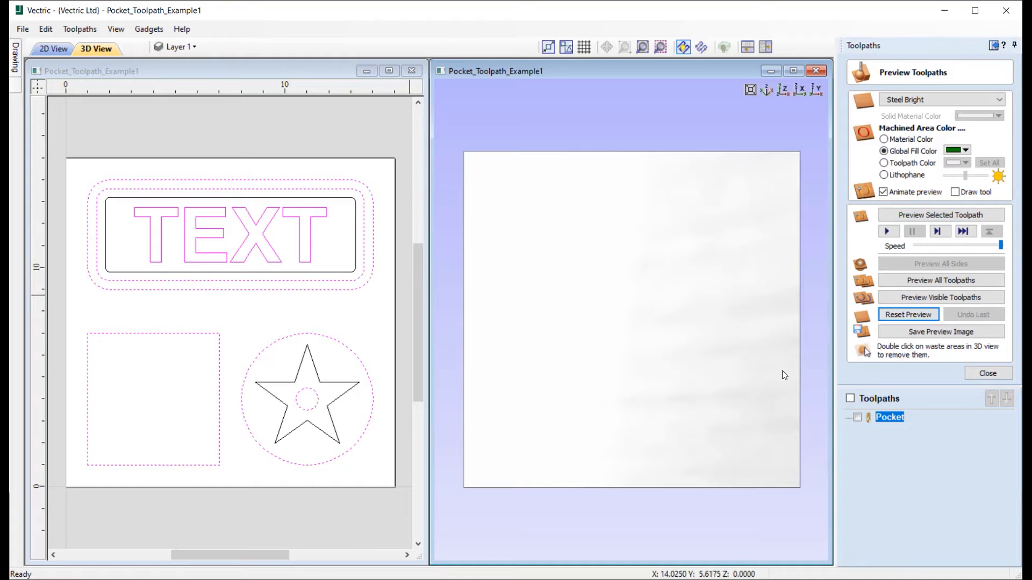
left_click(988, 373)
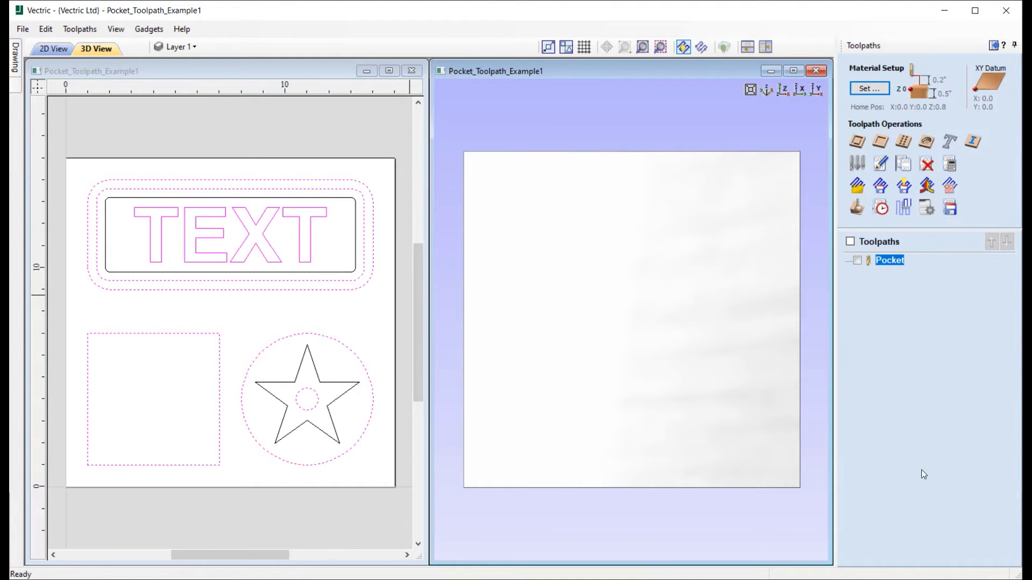
double_click(889, 262)
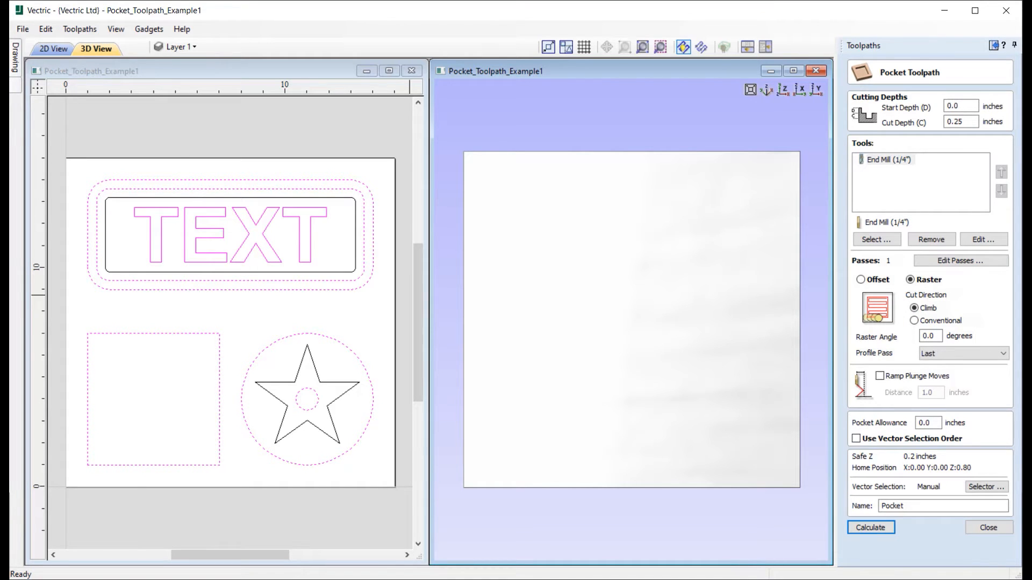
left_click_drag(66, 146, 404, 504)
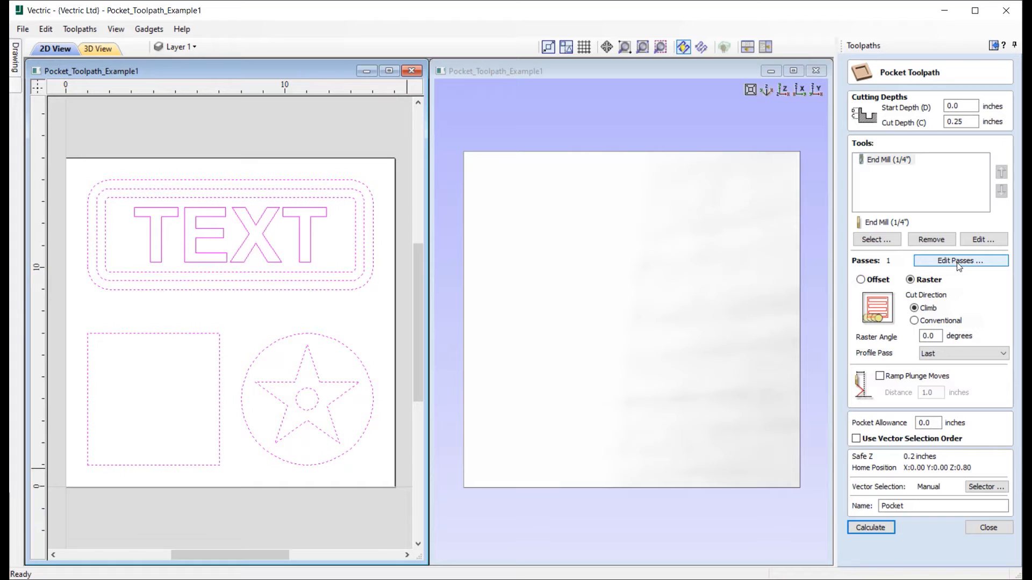
Set the Pass Depth of the 1/4" end mill to 0.1 inches for this toolpath
left_click(991, 244)
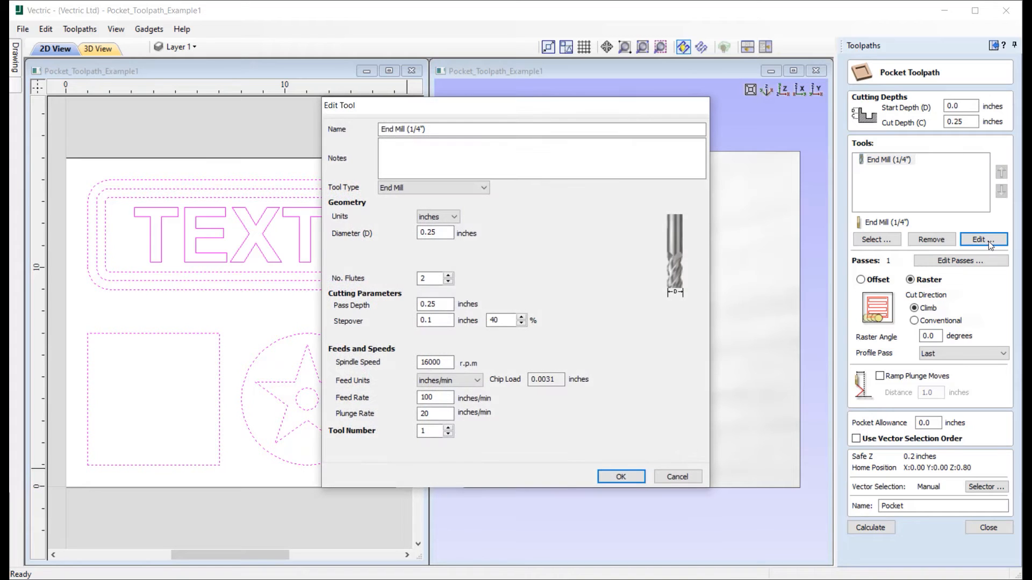
left_click(441, 304)
double_click(438, 303)
type("1")
left_click(625, 473)
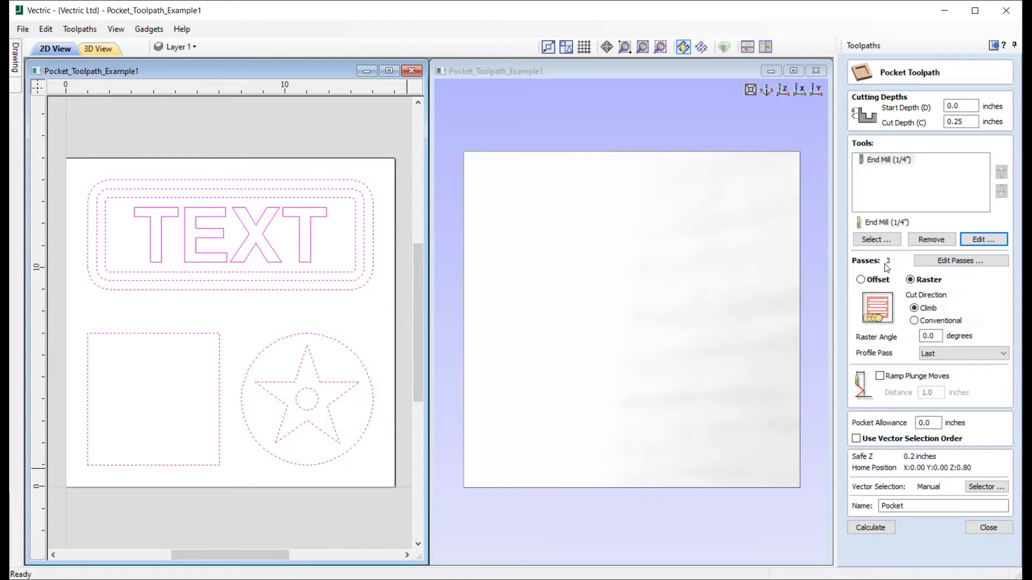
Open the pass depth settings and populate the pass list using the tool pass depth with Maintain exact tool pass depth enabled
left_click(975, 262)
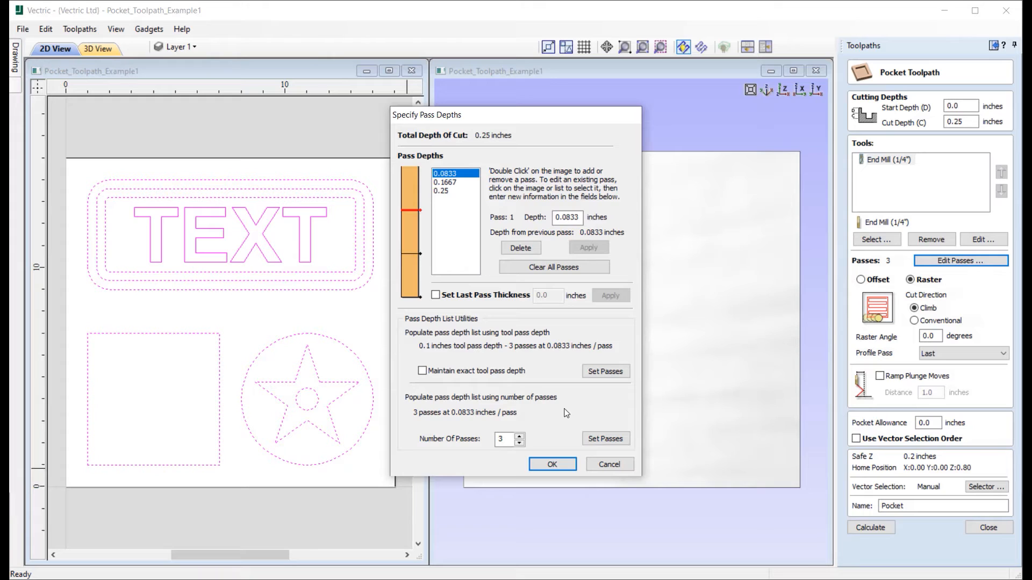
left_click(605, 372)
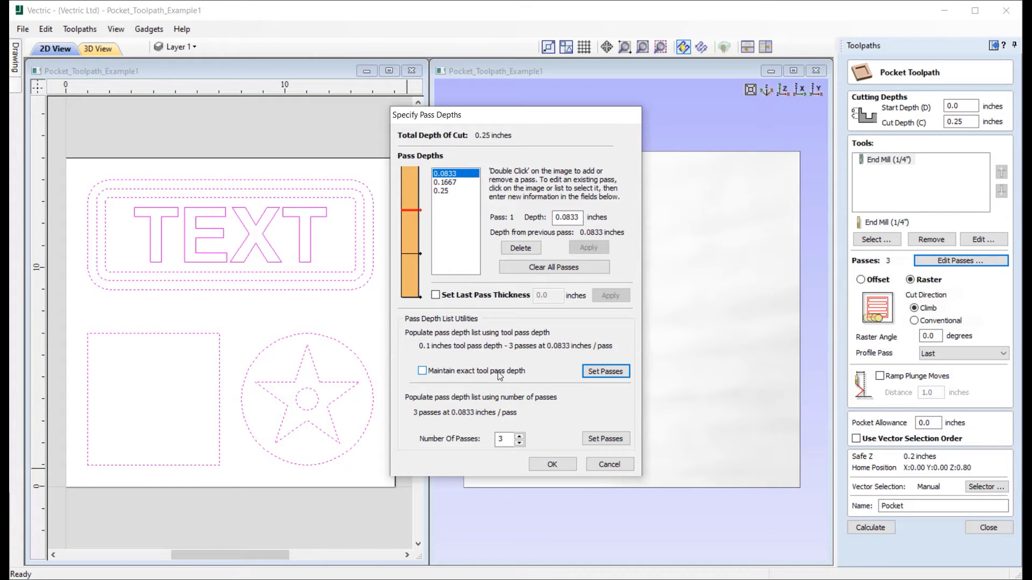
left_click(424, 379)
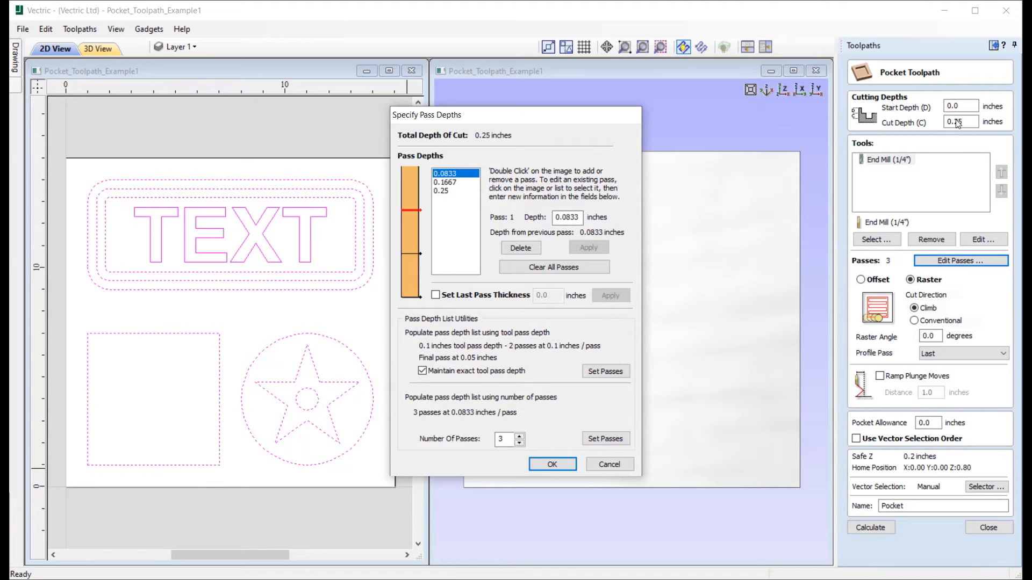
left_click(601, 373)
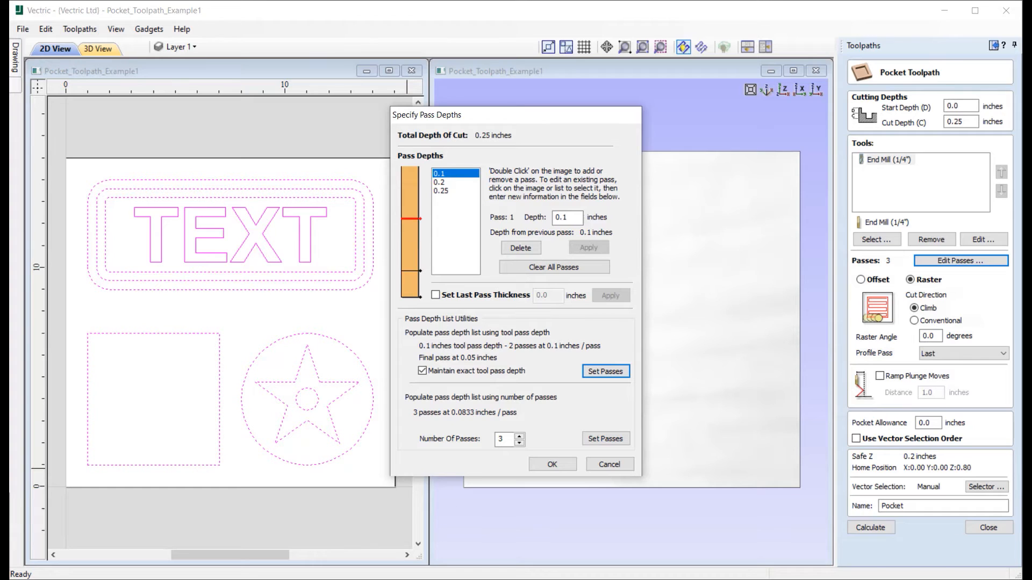
Examine each pass in the depth list and on the pass diagram, comparing its depth from the previous pass
left_click(410, 220)
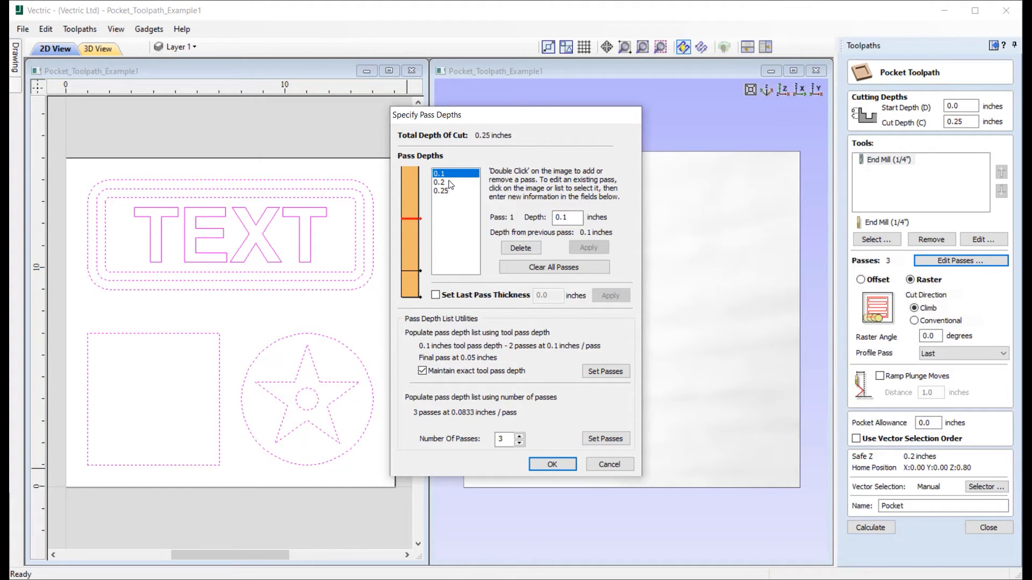
left_click(452, 183)
left_click(459, 195)
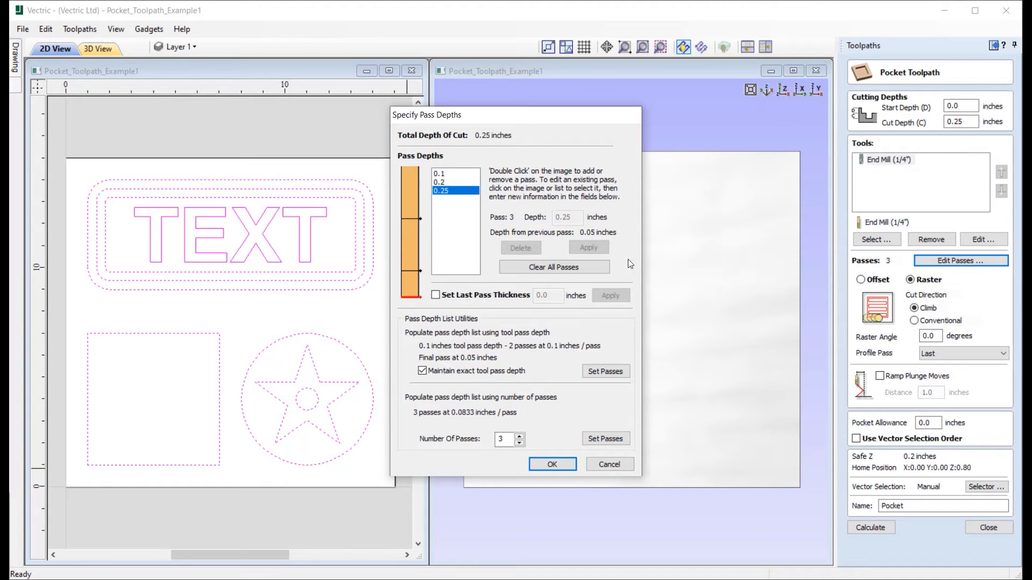
left_click(456, 182)
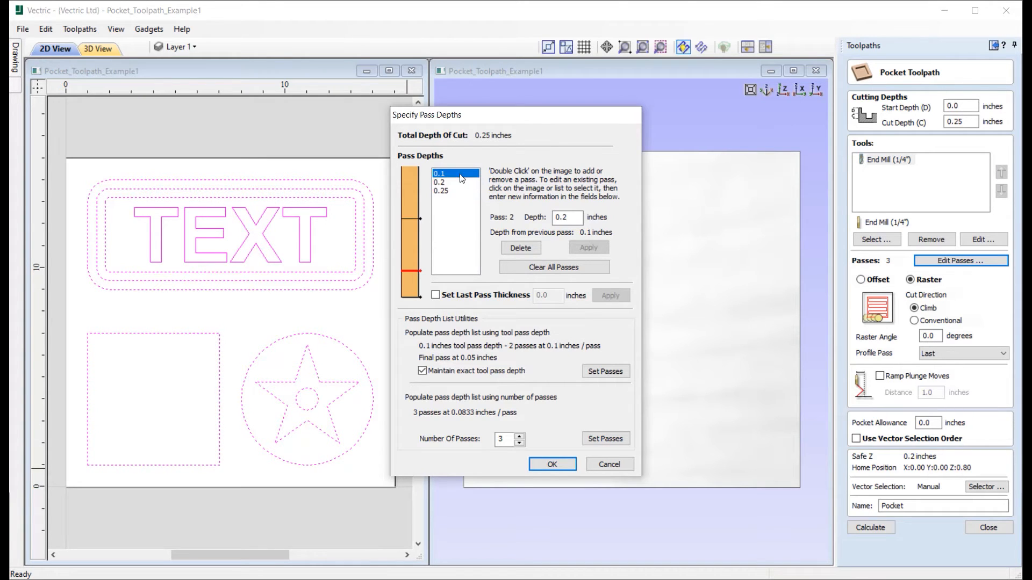
left_click(410, 218)
left_click(445, 184)
left_click(452, 174)
left_click(410, 272)
left_click(412, 297)
left_click(411, 272)
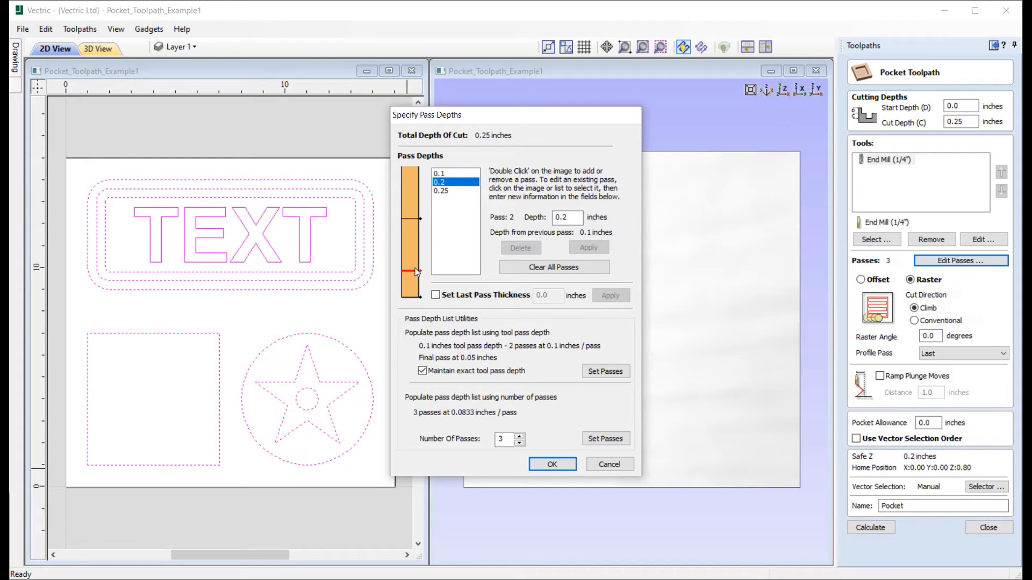
left_click(407, 220)
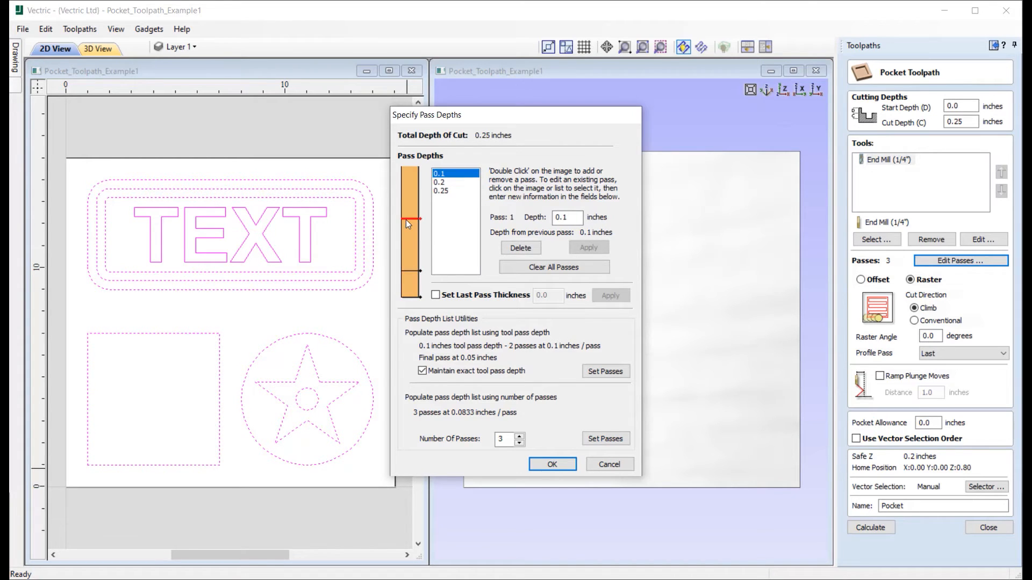
Repopulate the passes without maintaining the exact tool pass depth, and raise the number of passes to 8
left_click(448, 372)
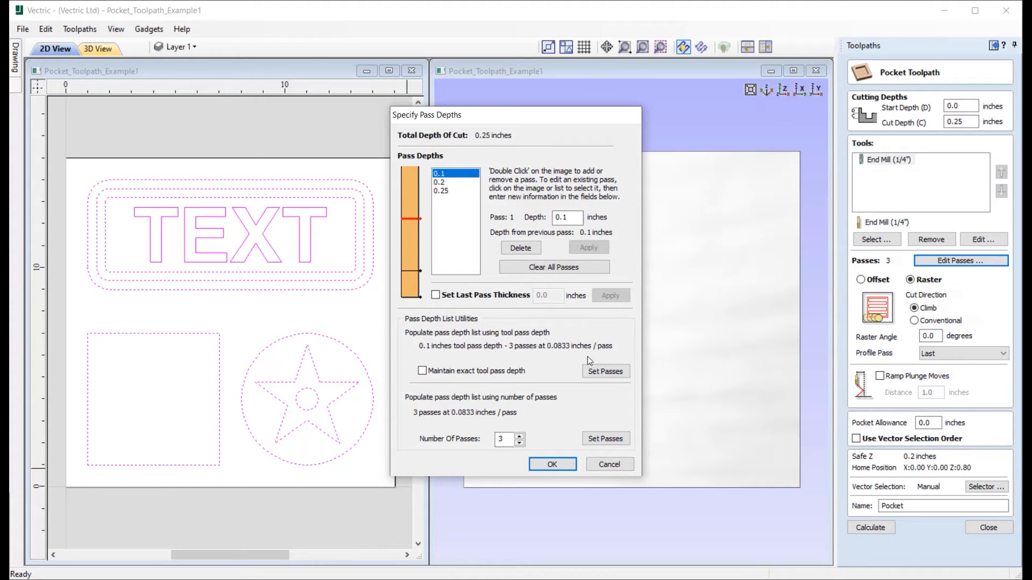
left_click(605, 371)
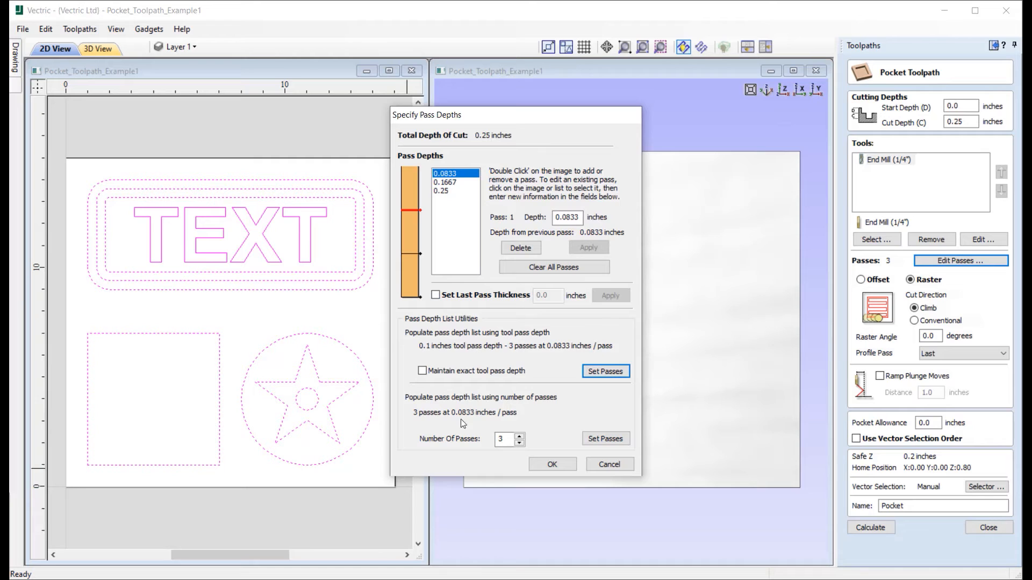
left_click(519, 437)
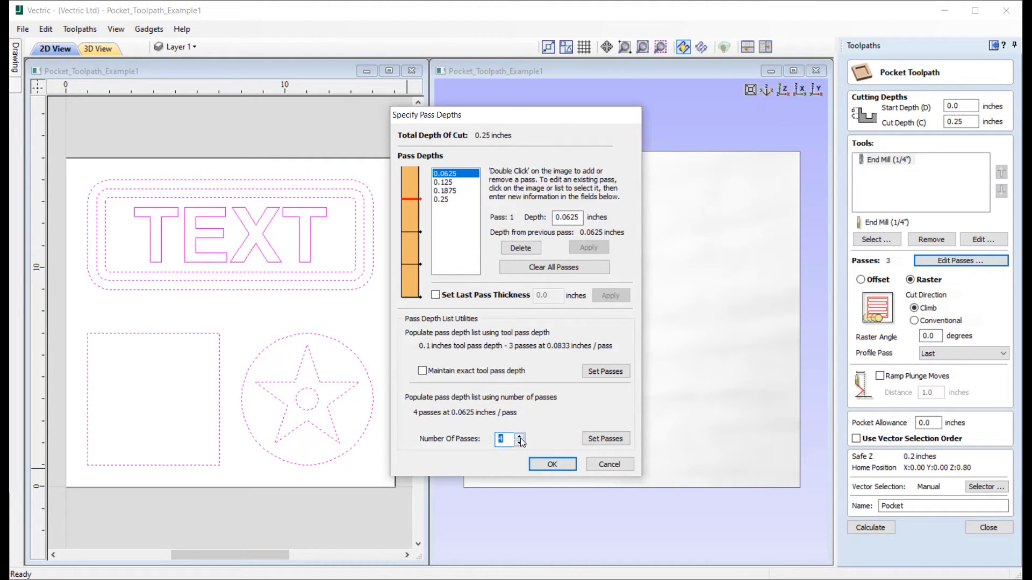
left_click(519, 437)
left_click(519, 438)
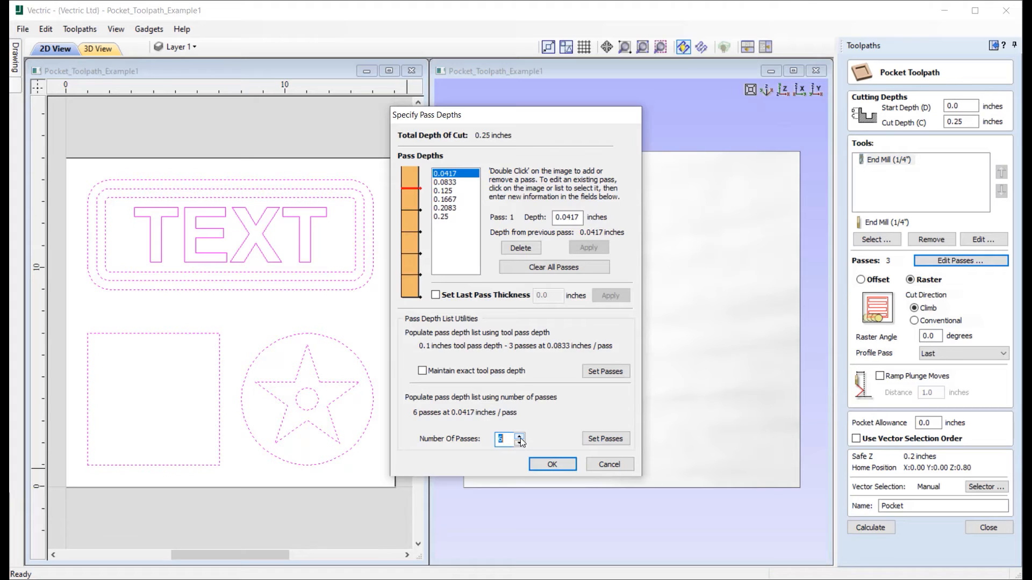
left_click(519, 437)
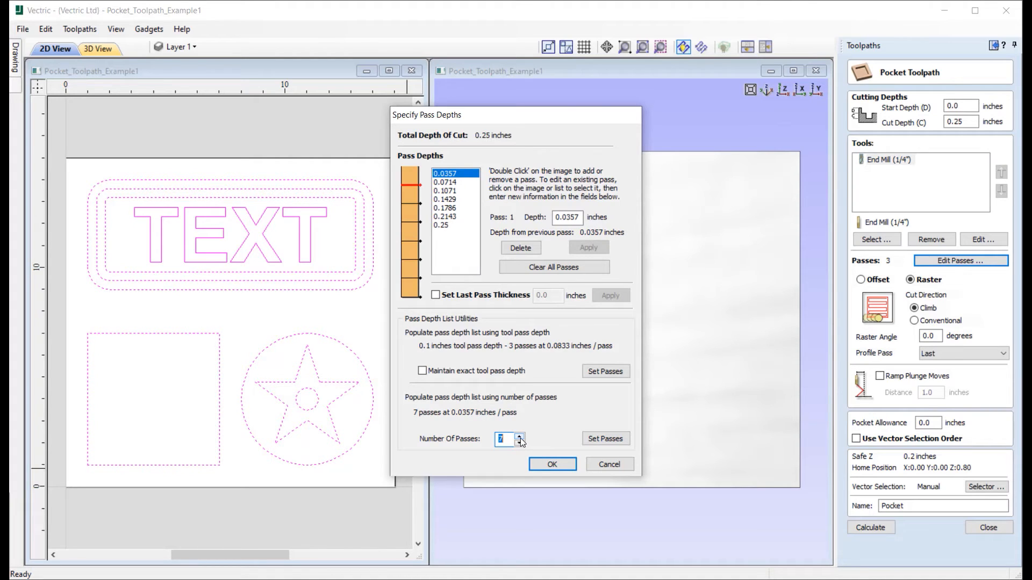
left_click(519, 437)
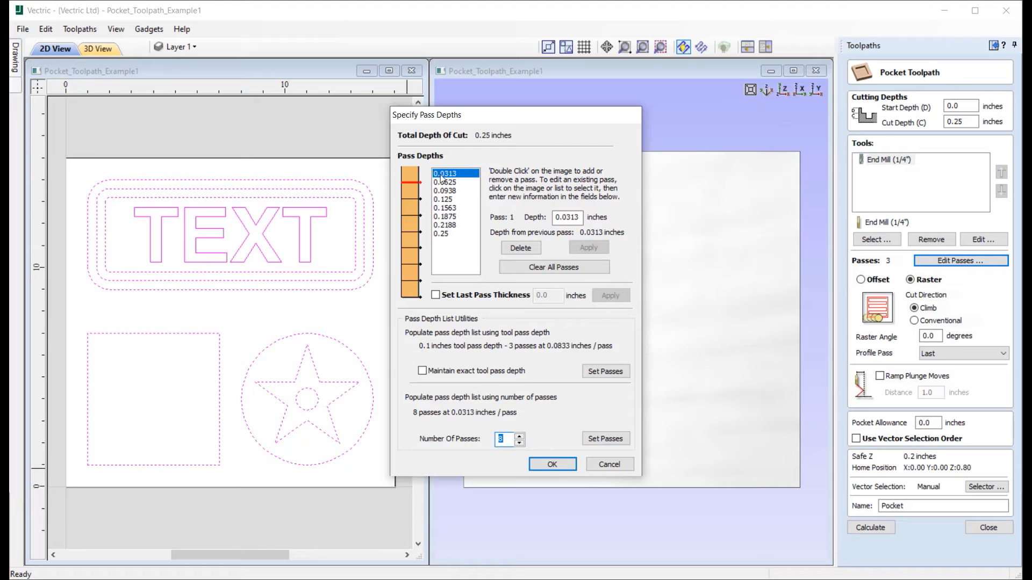
Lower the number of passes to 4, and enter 8 as the number of passes instead
left_click(520, 443)
left_click(520, 443)
left_click(520, 443)
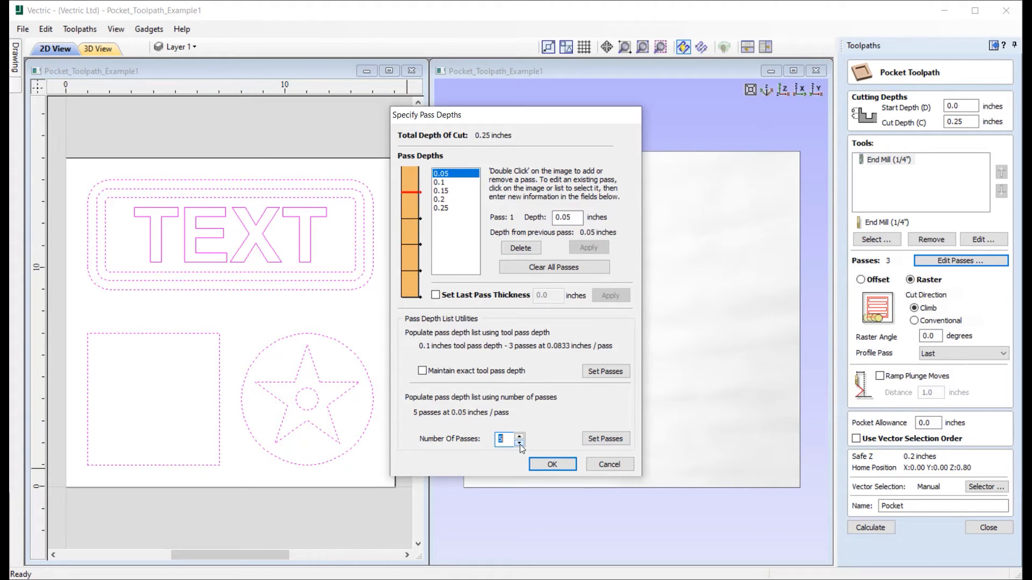
left_click(519, 443)
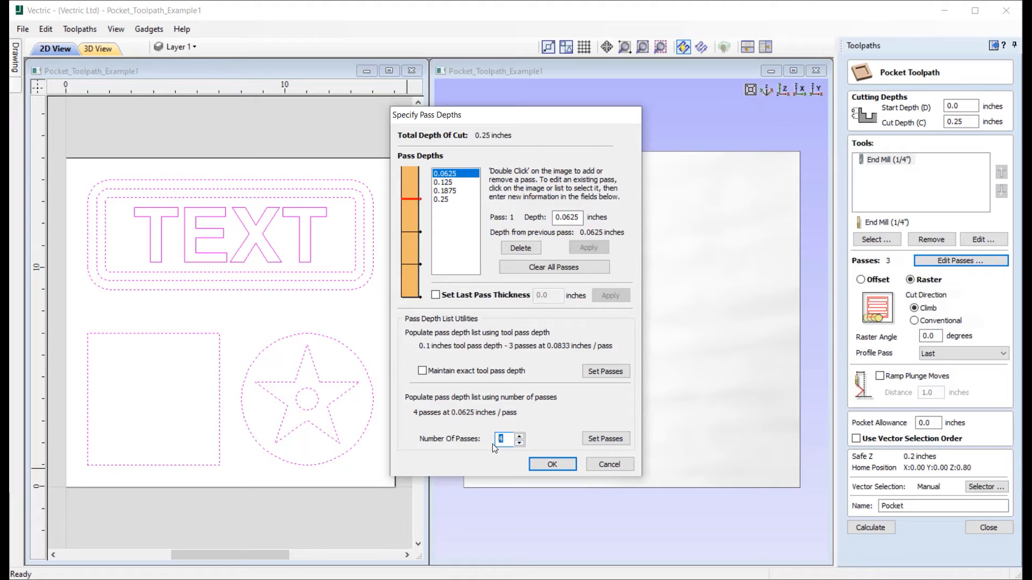
type("8")
left_click(612, 434)
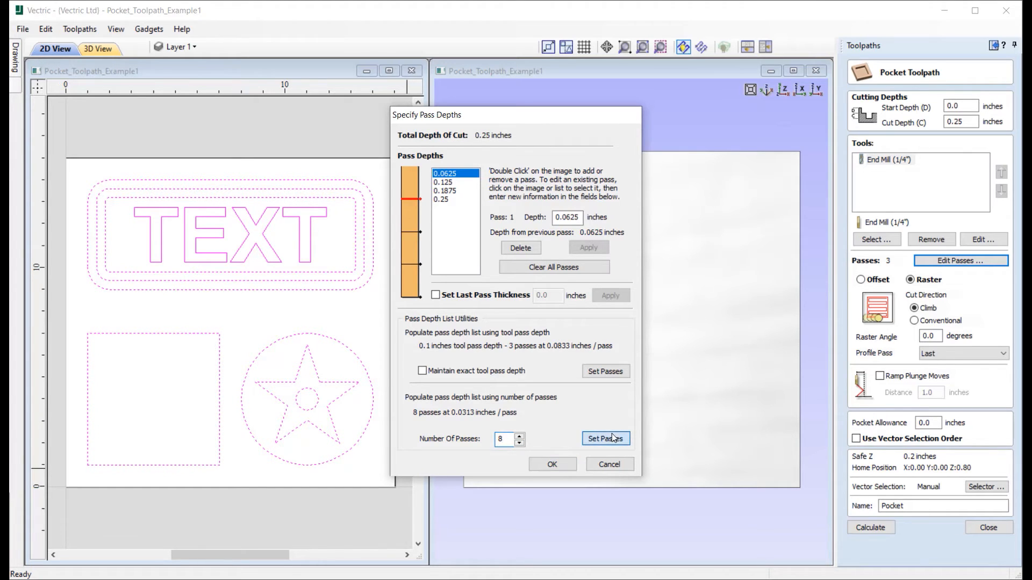
Reduce the number of passes from 8 to 4
left_click(520, 444)
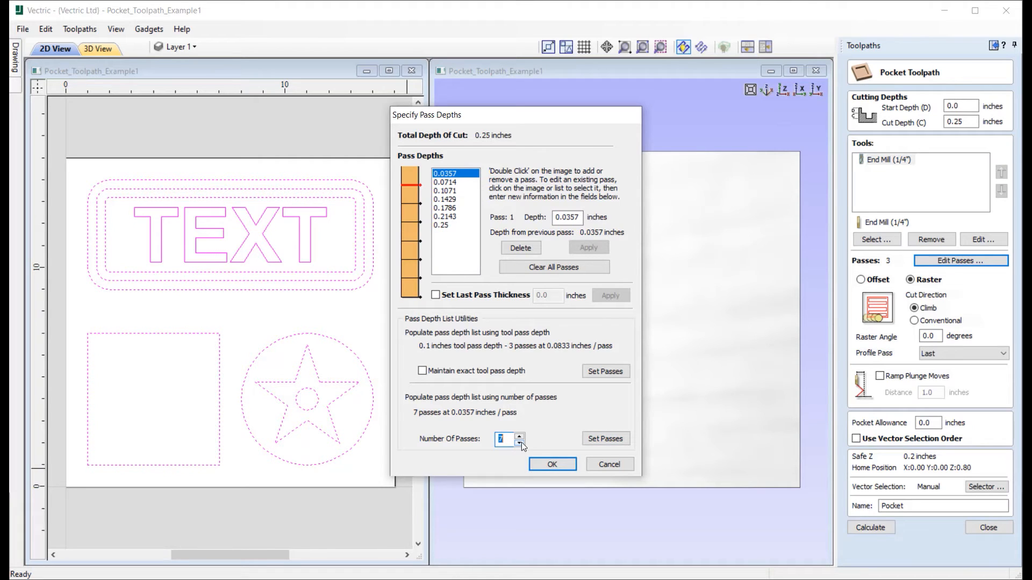
left_click(520, 443)
left_click(520, 443)
left_click(520, 443)
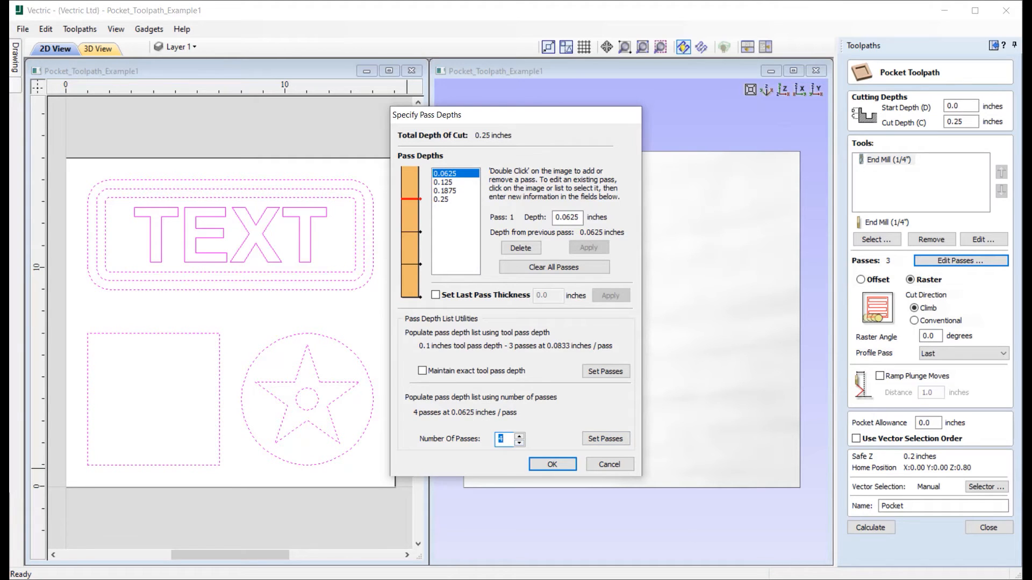
left_click(502, 439)
Enable Set Last Pass Thickness and apply a thickness of 0.02 inches
left_click(468, 298)
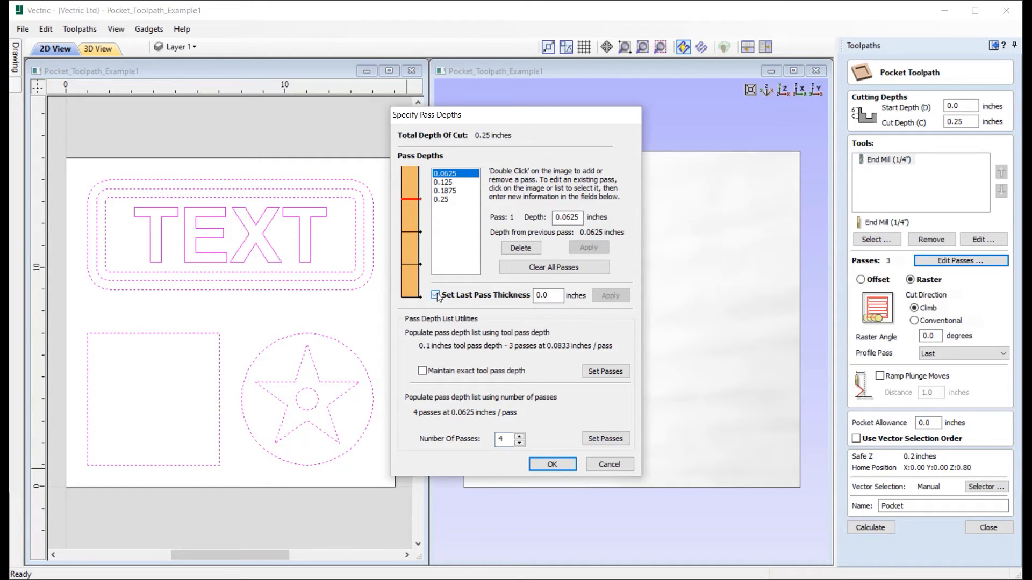
left_click(547, 295)
type("2")
left_click(612, 295)
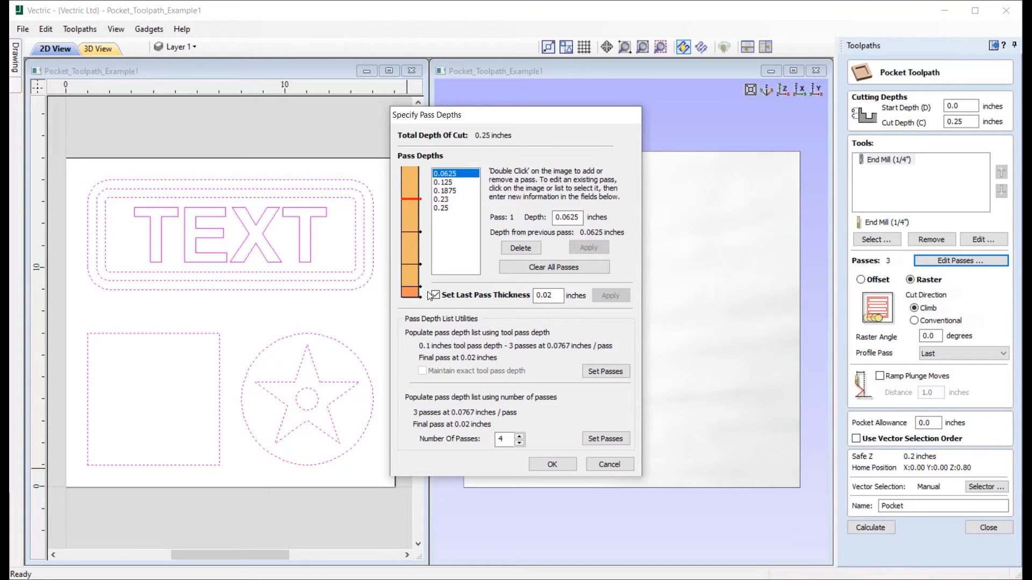
Disable the last pass thickness and repopulate the list with 4 equal passes
left_click(450, 299)
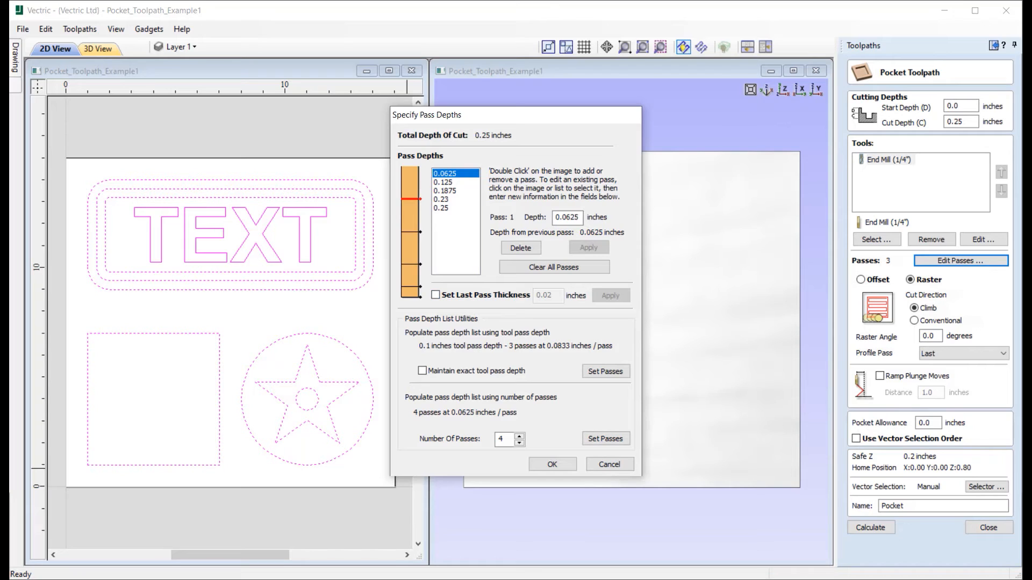
left_click(606, 439)
Delete the second pass at 0.125 inches and check the depth steps of the remaining passes
left_click(444, 182)
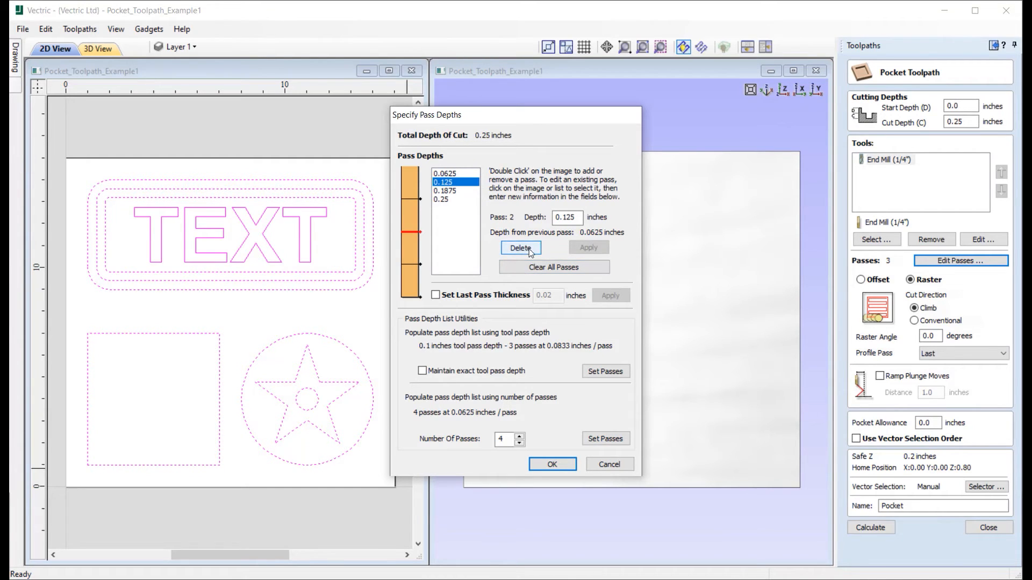
double_click(412, 231)
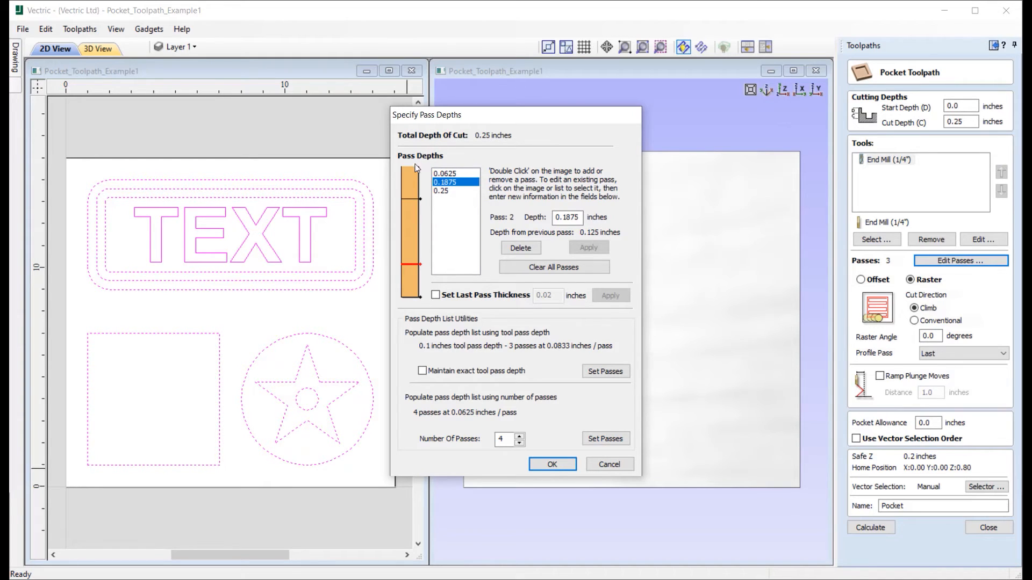
left_click(458, 173)
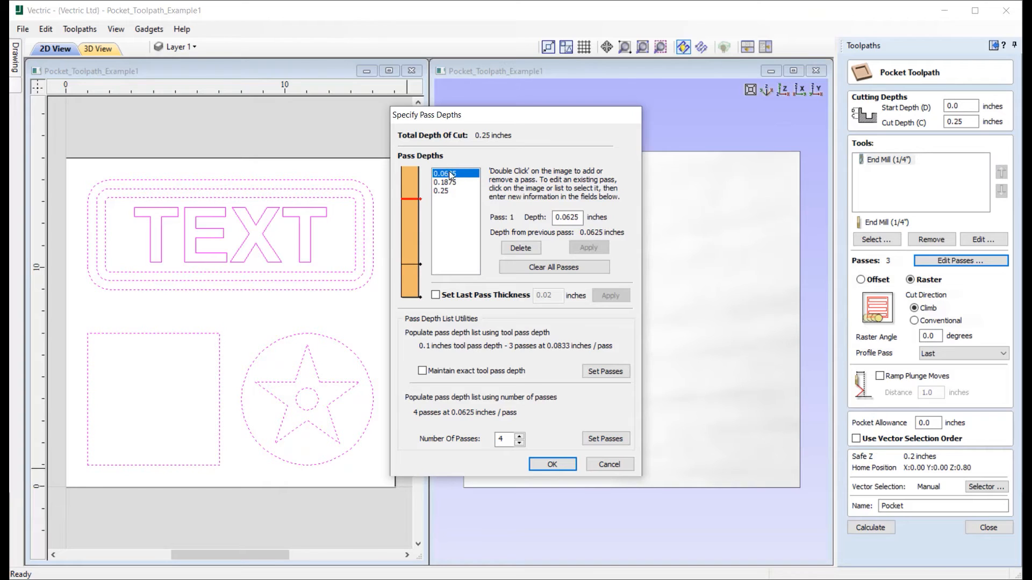
left_click(454, 183)
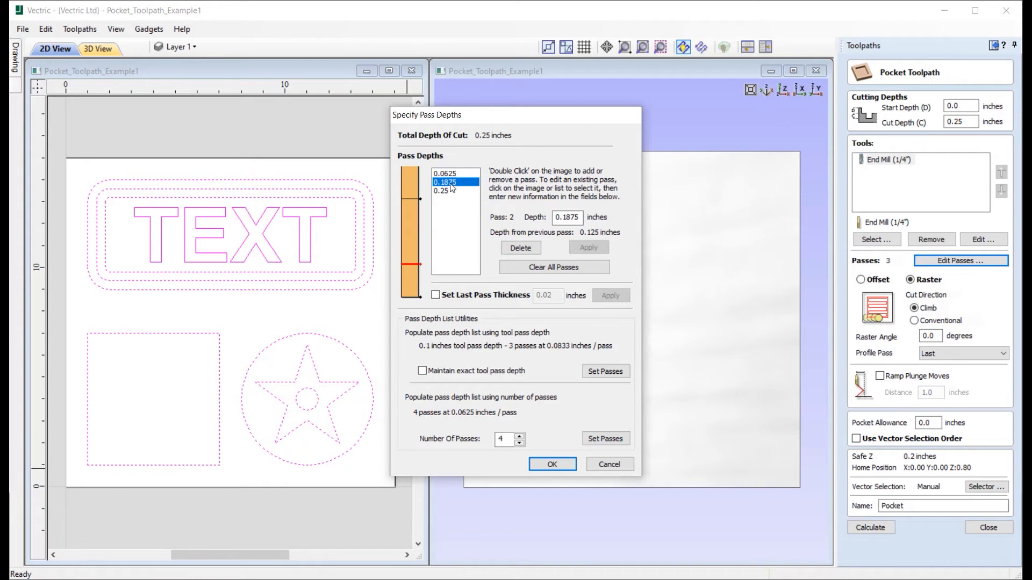
left_click(455, 190)
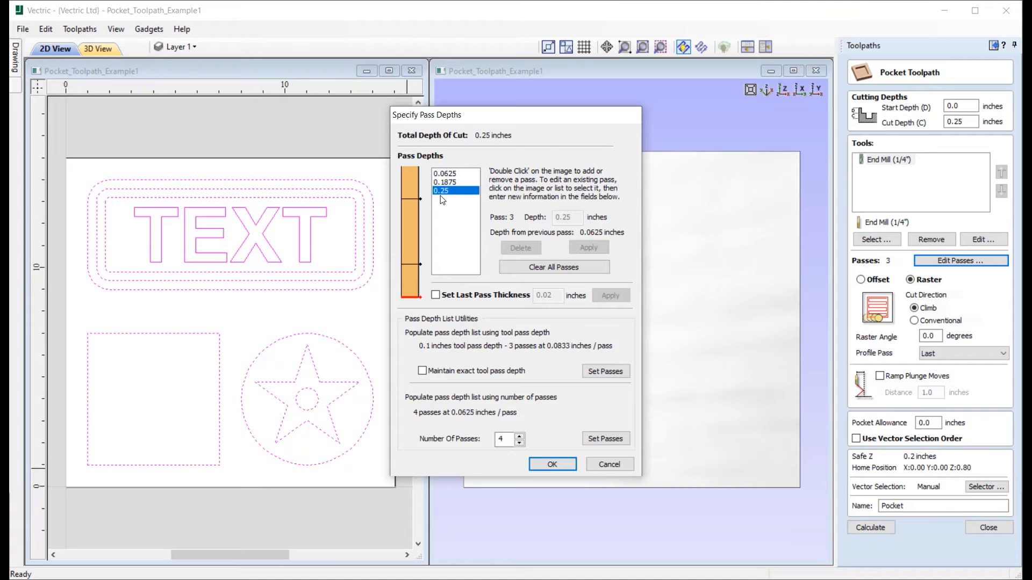
Set the depth of the second pass to 0.15 inches and apply it
left_click(451, 182)
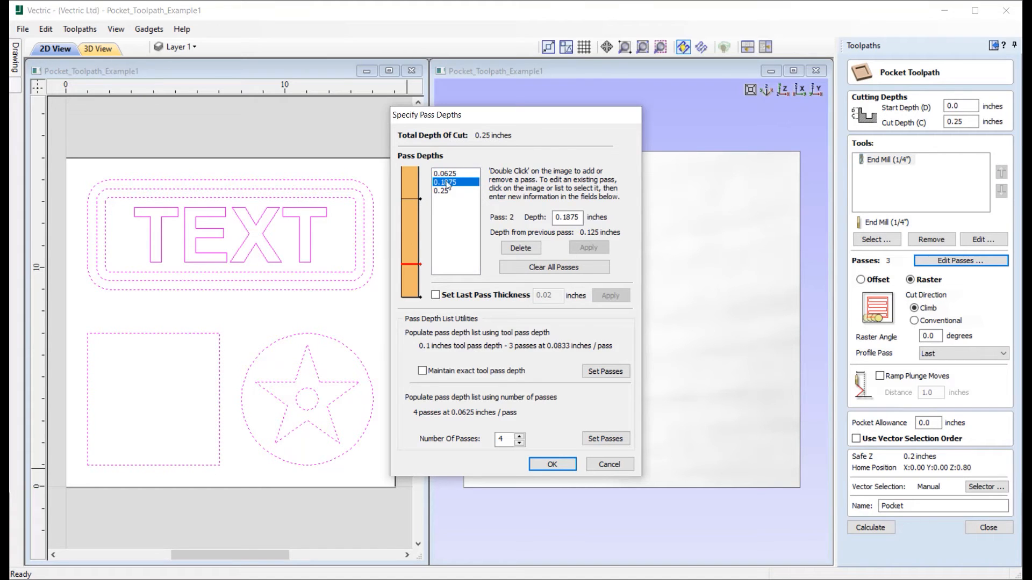
left_click(568, 218)
mouse_move(568, 219)
left_mouse_down()
mouse_move(583, 217)
mouse_move(574, 215)
left_mouse_up()
type("5")
left_click(588, 248)
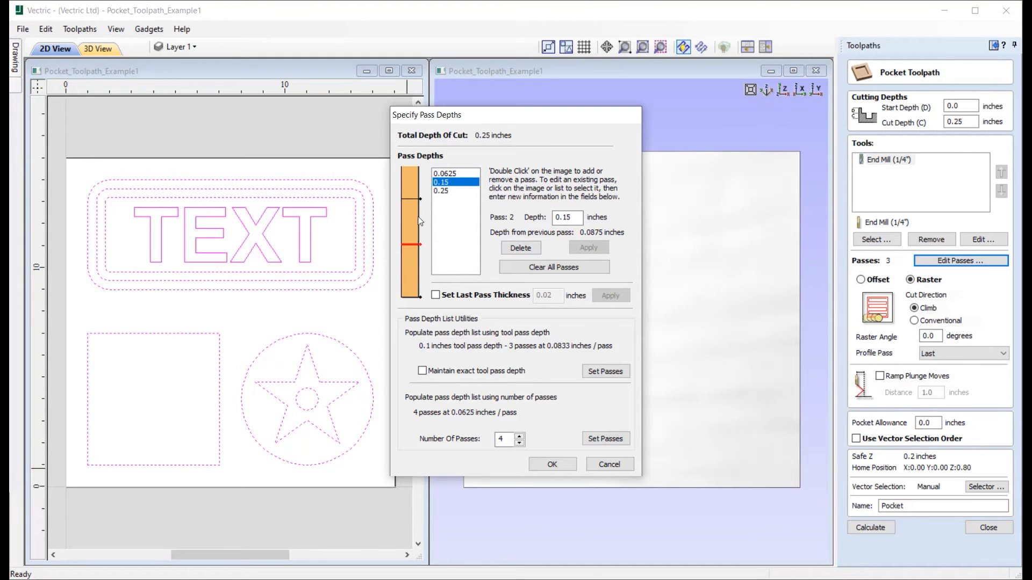
Clear all passes, repopulate the list with 3 equal passes, and accept the pass depths
left_click(552, 268)
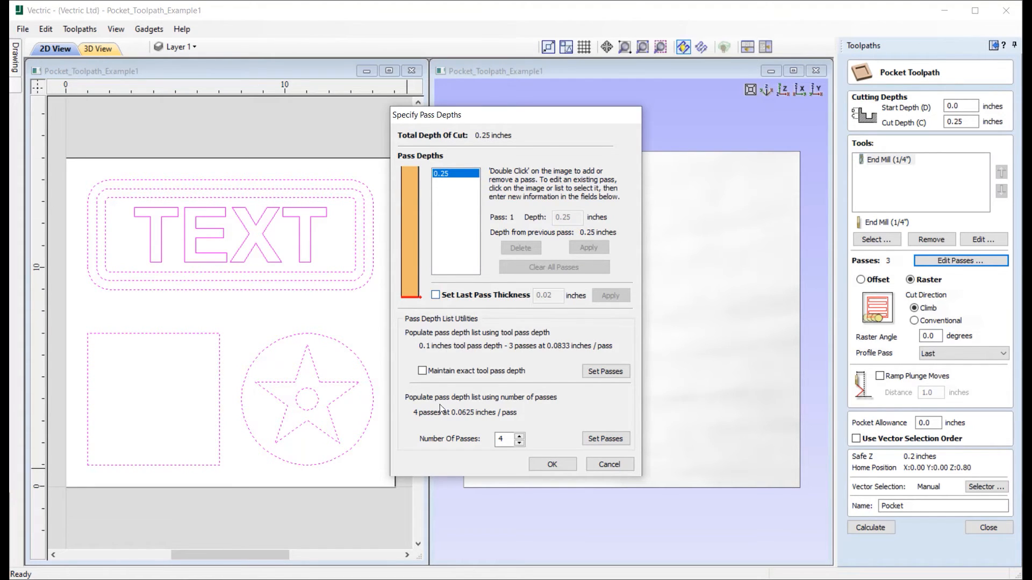
left_click(519, 443)
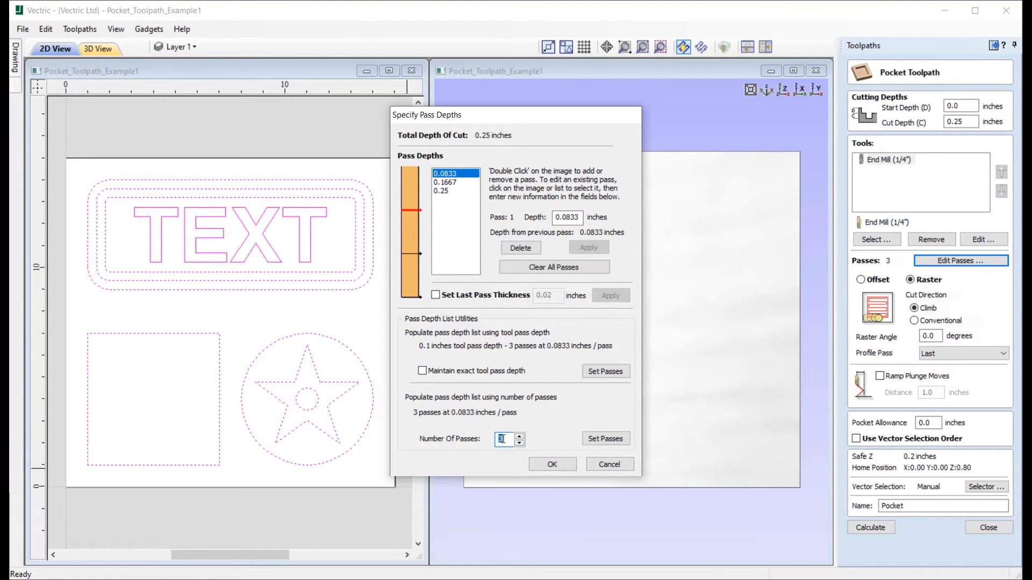
left_click(600, 440)
left_click(551, 466)
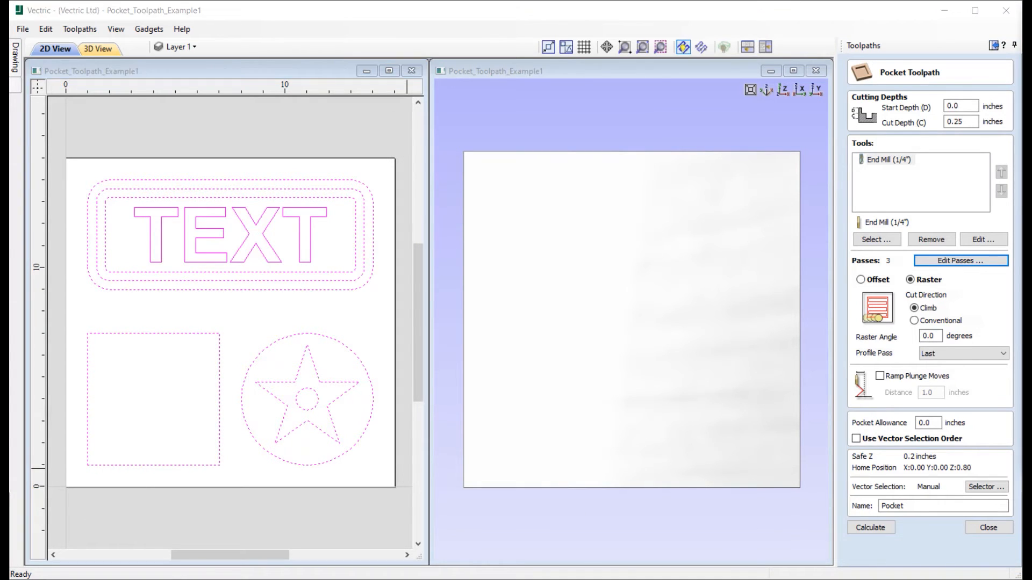
Calculate the Pocket toolpath with the 3 passes and preview the selected toolpath
left_click(872, 527)
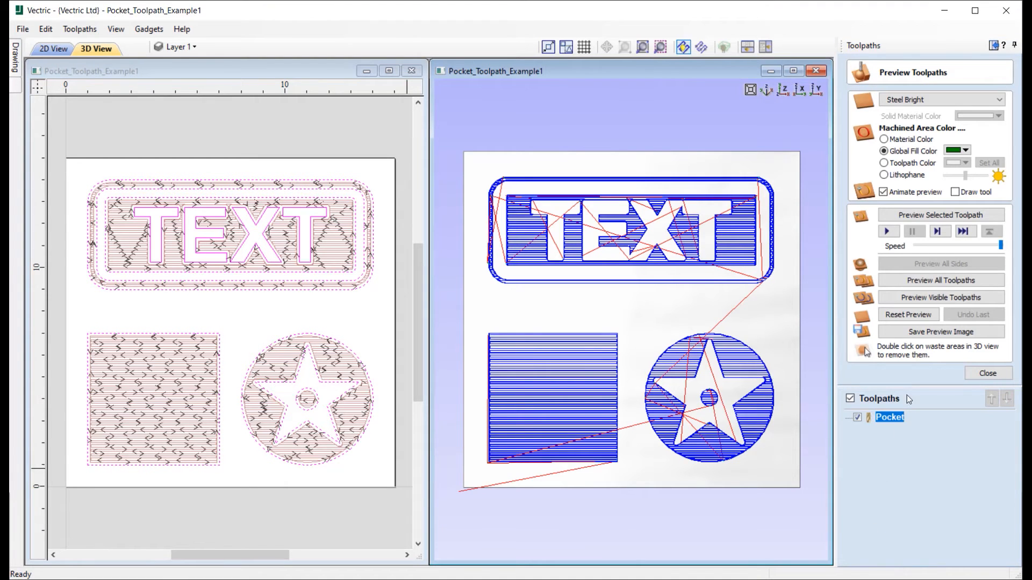
left_click(940, 215)
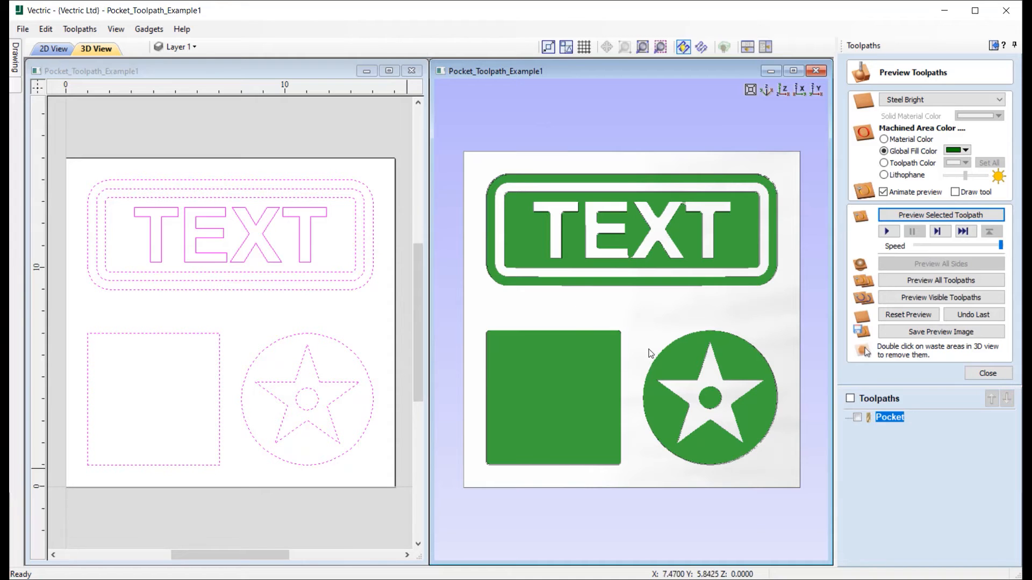
Examine the simulated pocket around the TEXT lettering in a full-size 3D view, and restore the side-by-side 2D and 3D layout
left_click(793, 71)
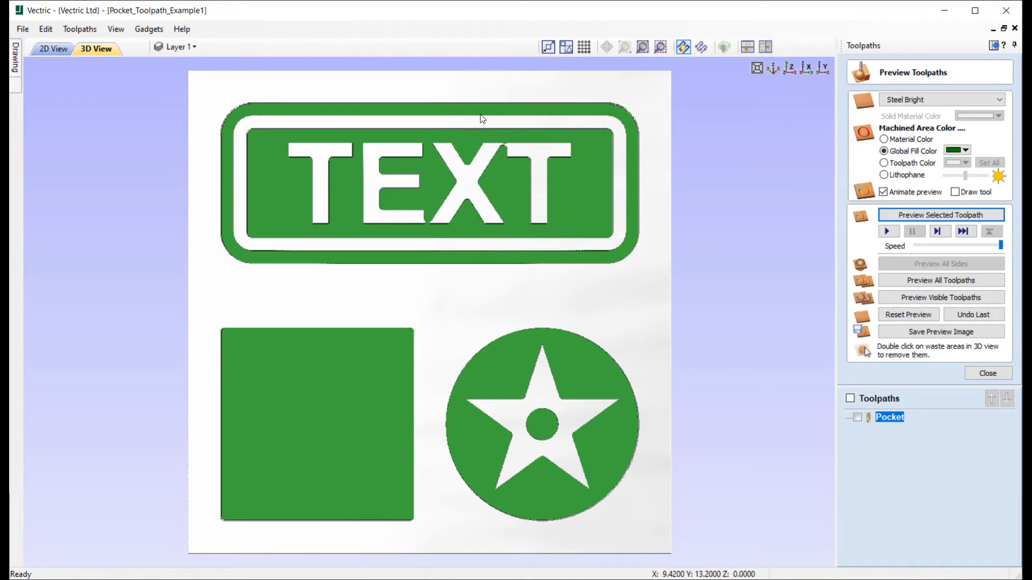
scroll(479, 113, "up", 3)
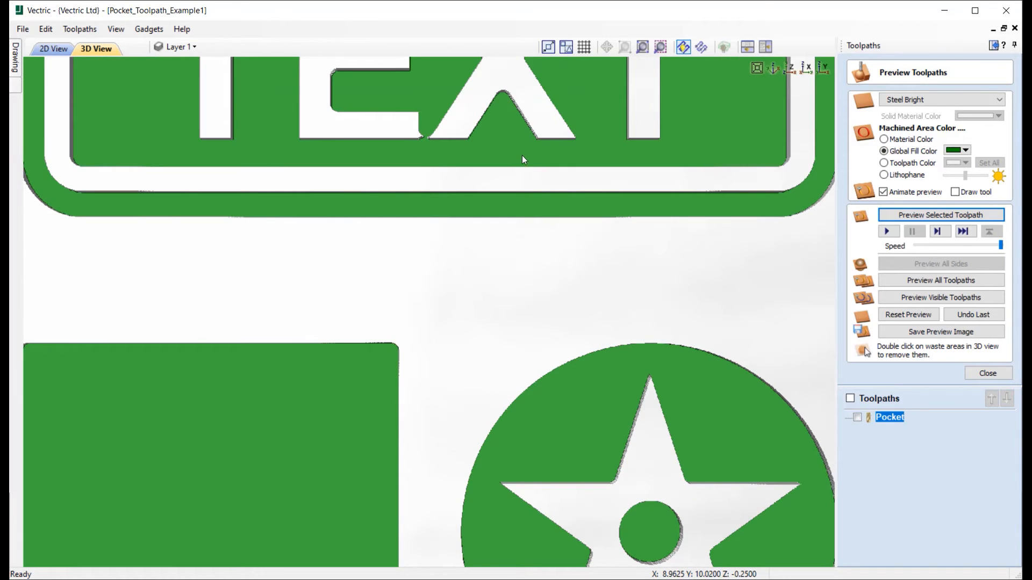
middle_click_drag(521, 155, 537, 392)
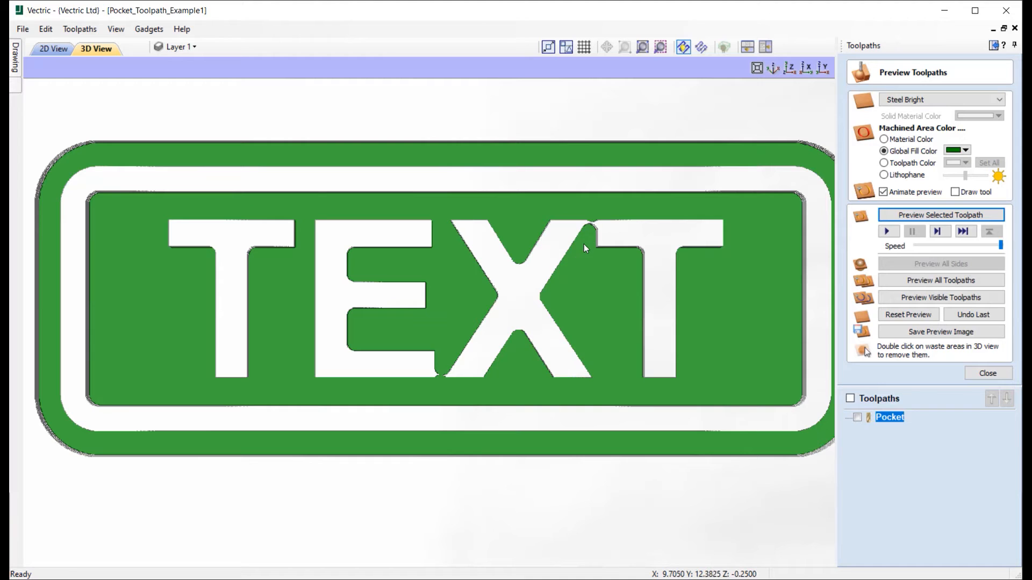
left_click(765, 46)
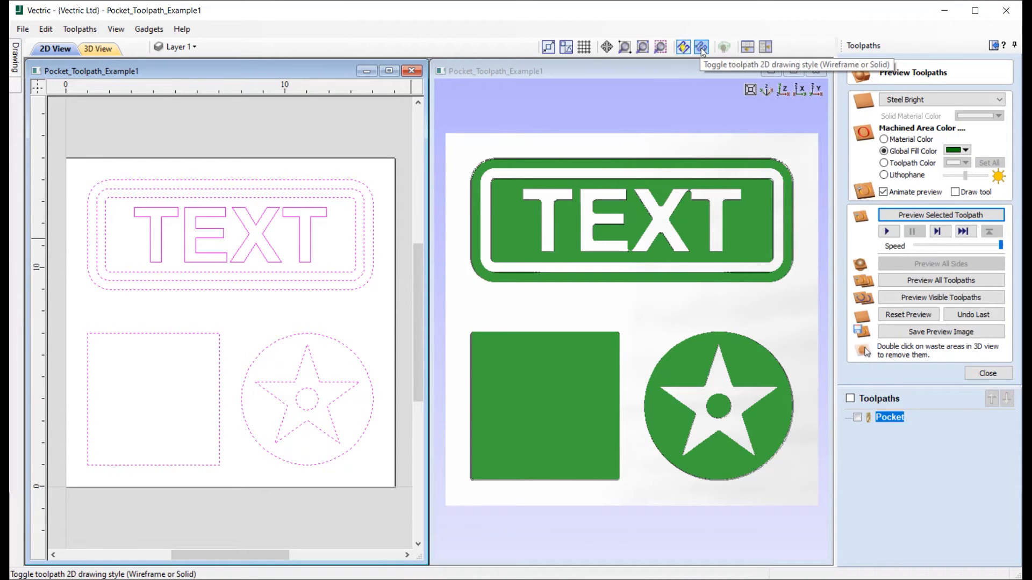
Show the Pocket toolpath as solid fill in the 2D view and examine the gaps around the letter X
left_click(857, 418)
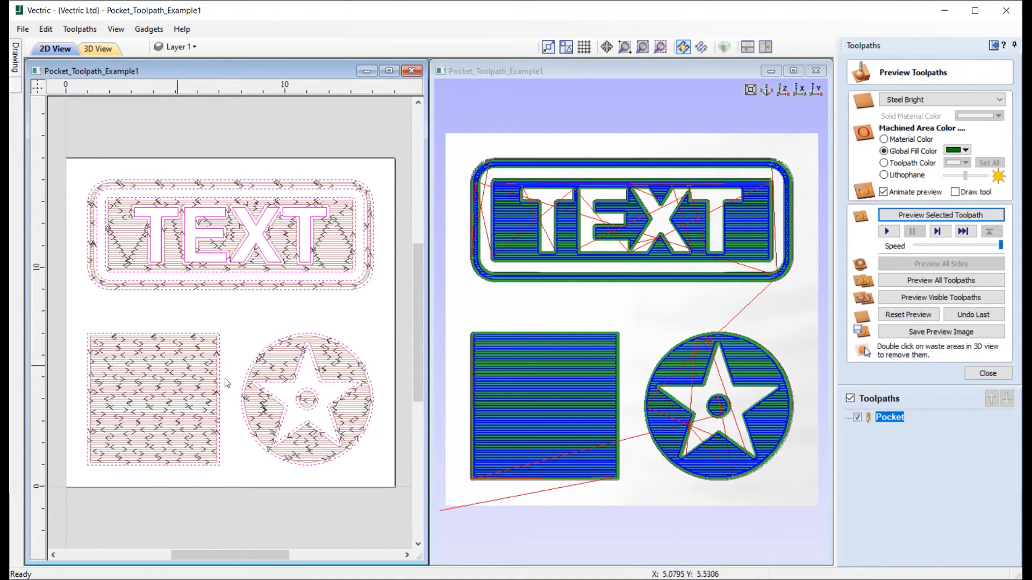
left_click(702, 47)
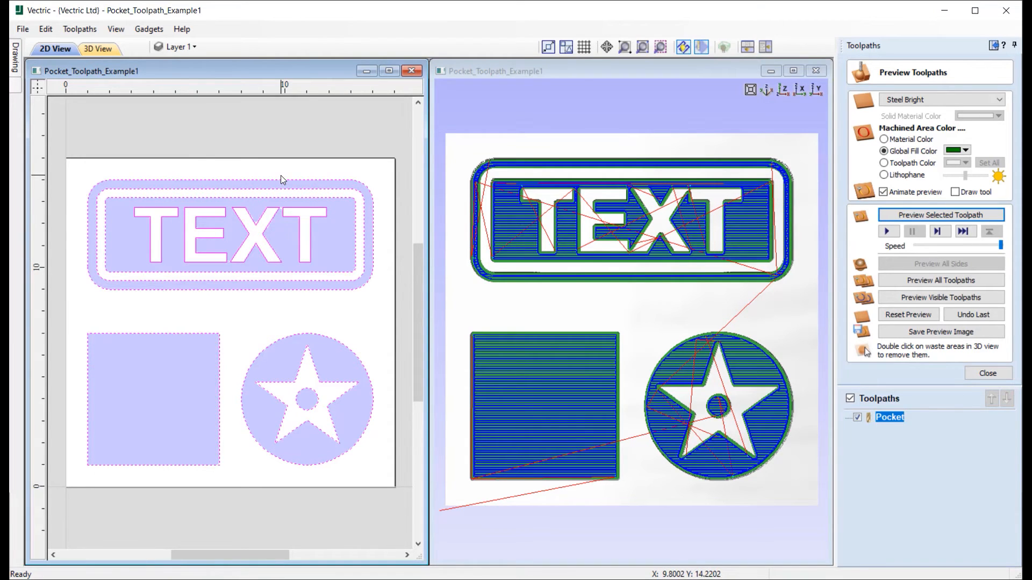
scroll(280, 175, "up", 5)
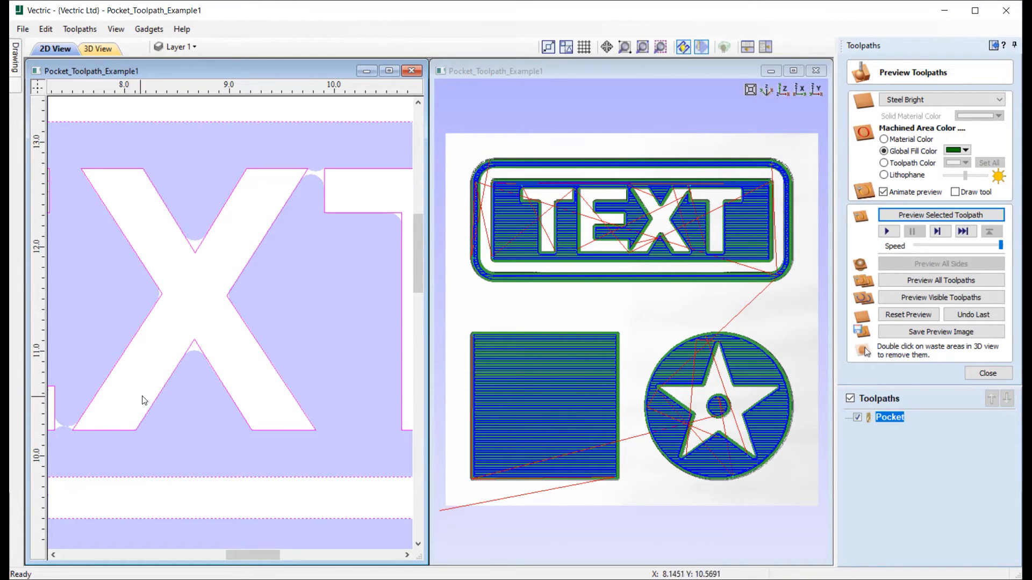
scroll(144, 400, "down", 5)
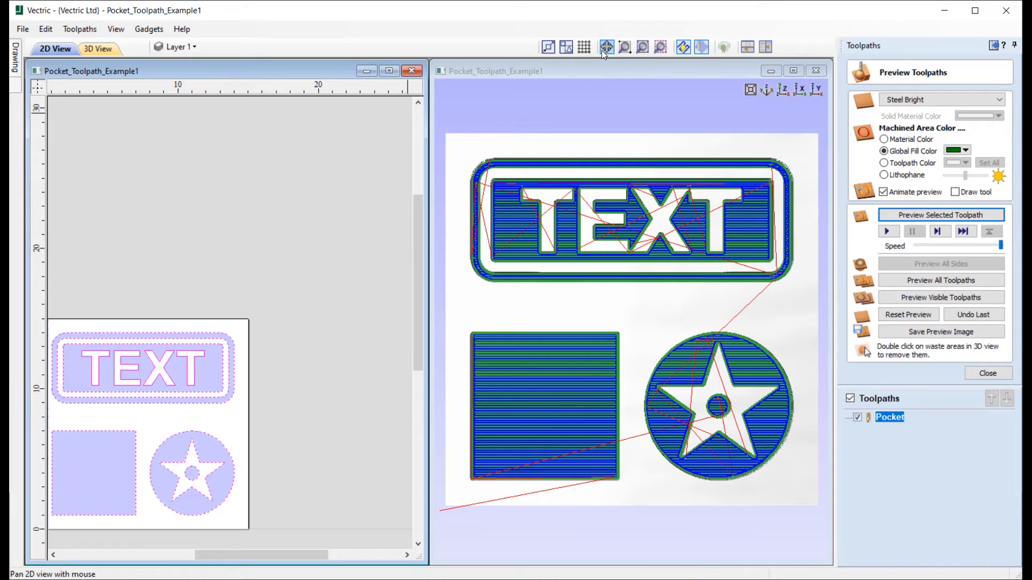
left_click(648, 49)
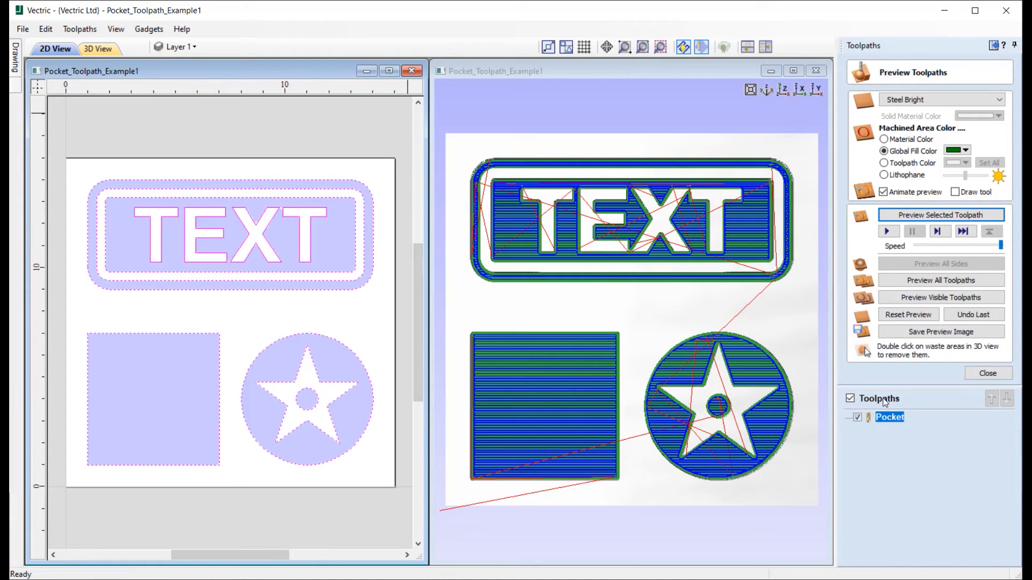
Reopen the Pocket toolpath for editing and replace its tool with the imperial End Mill (1/8")
double_click(886, 421)
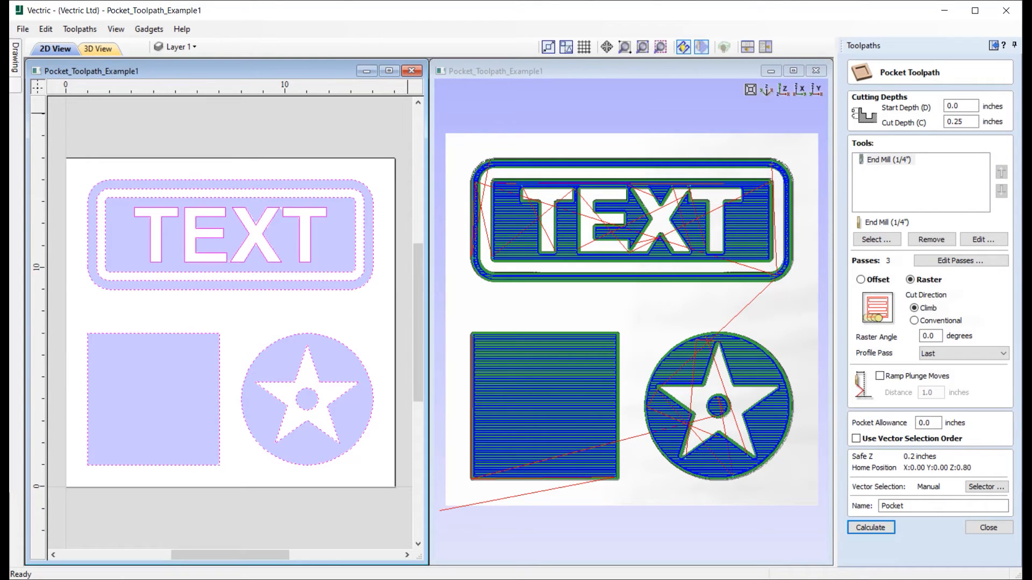
left_click(928, 239)
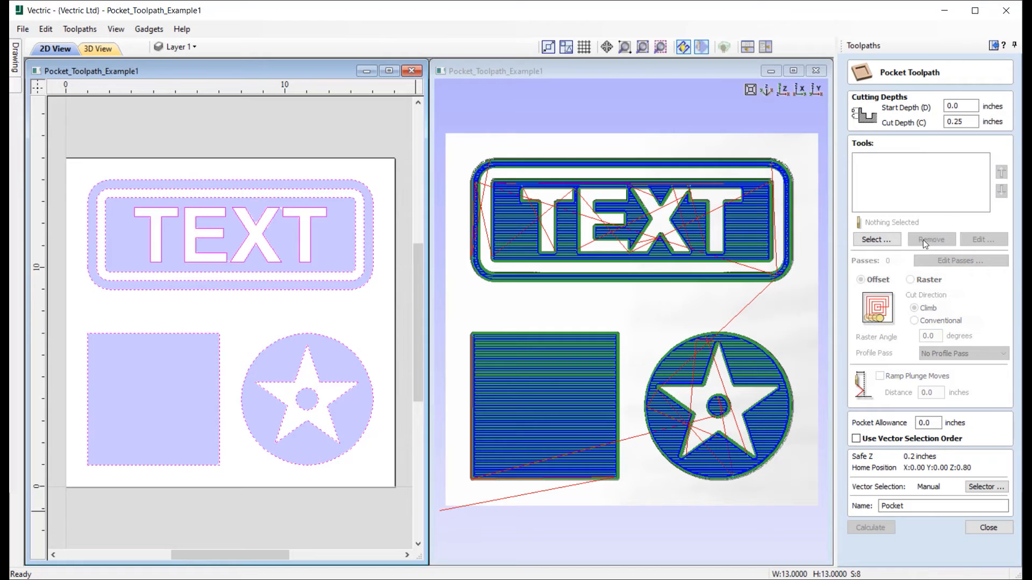
left_click(879, 239)
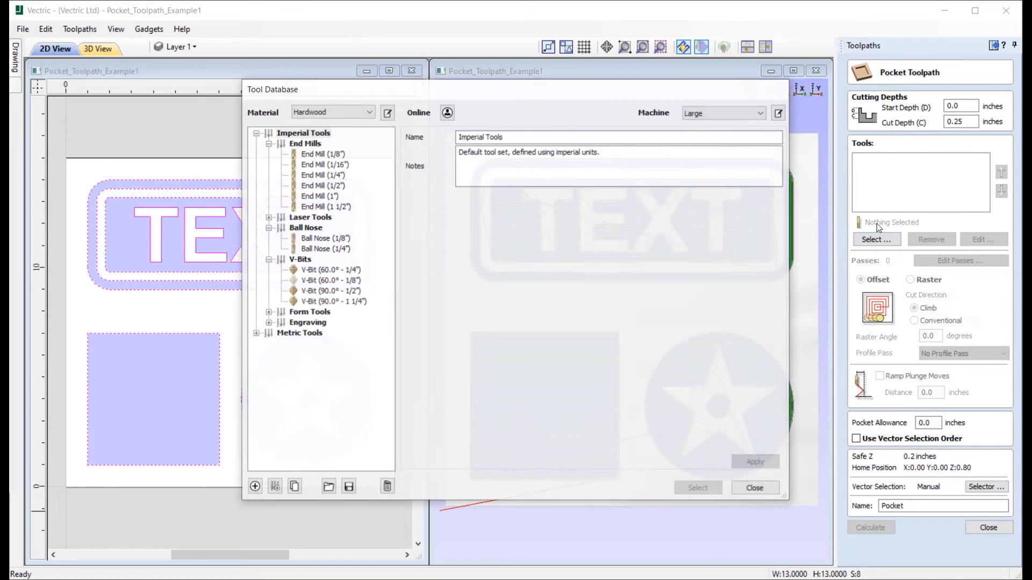
left_click(320, 155)
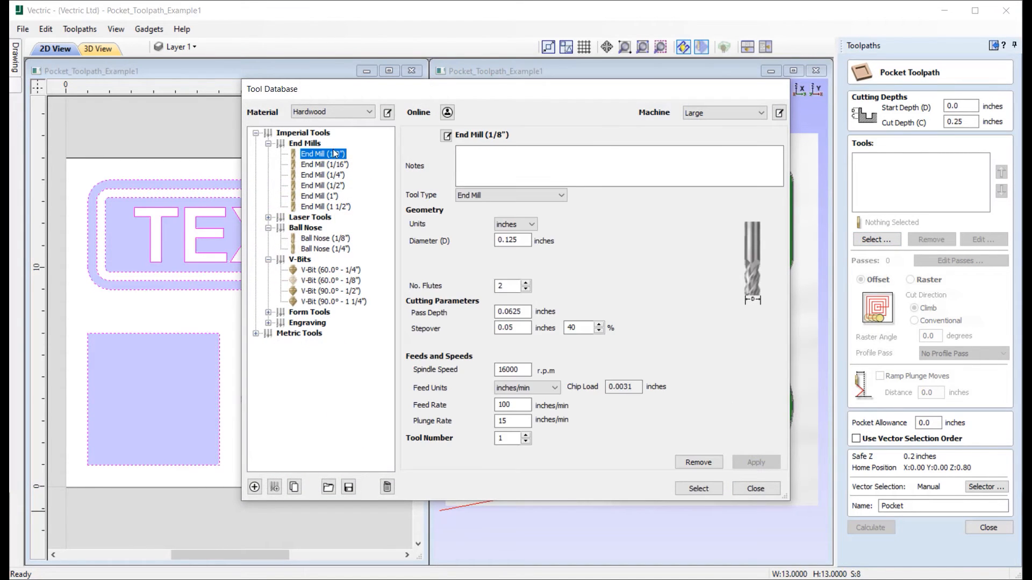
left_click(697, 488)
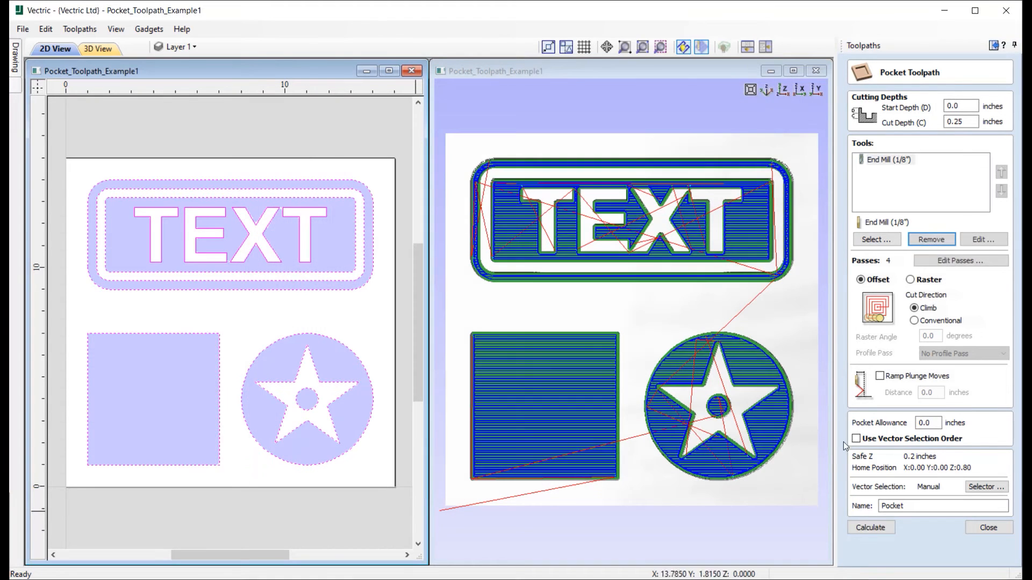
Set the clearance to Raster with the profile pass Last, and calculate the Pocket toolpath with the 1/8" end mill
left_click(920, 280)
left_click(951, 354)
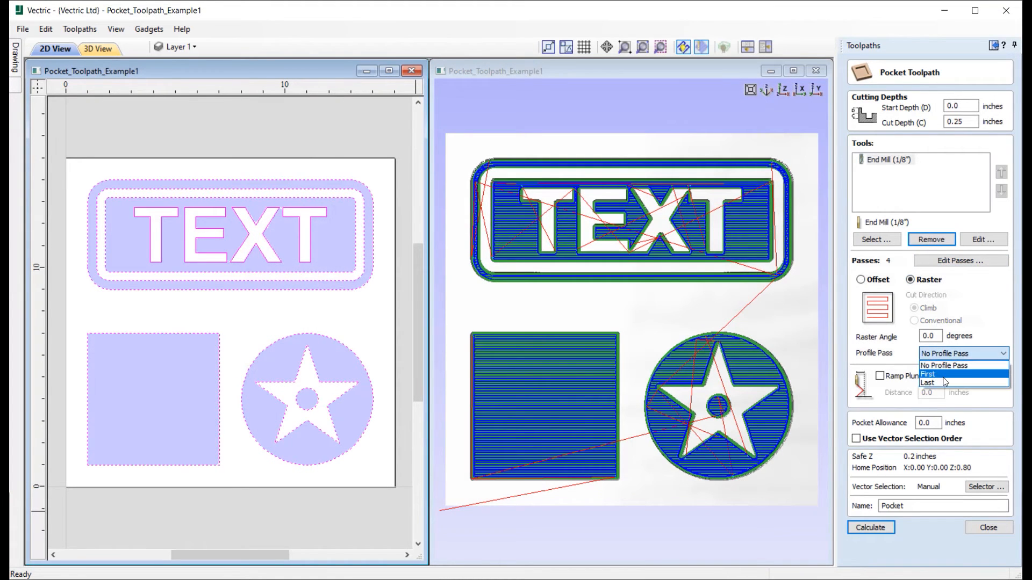
left_click(938, 387)
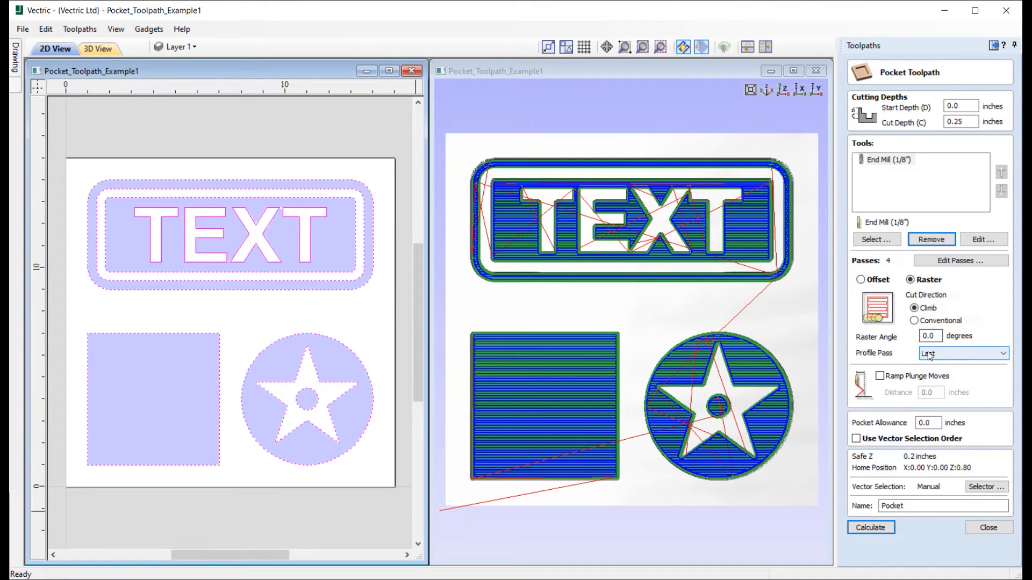
left_click(875, 526)
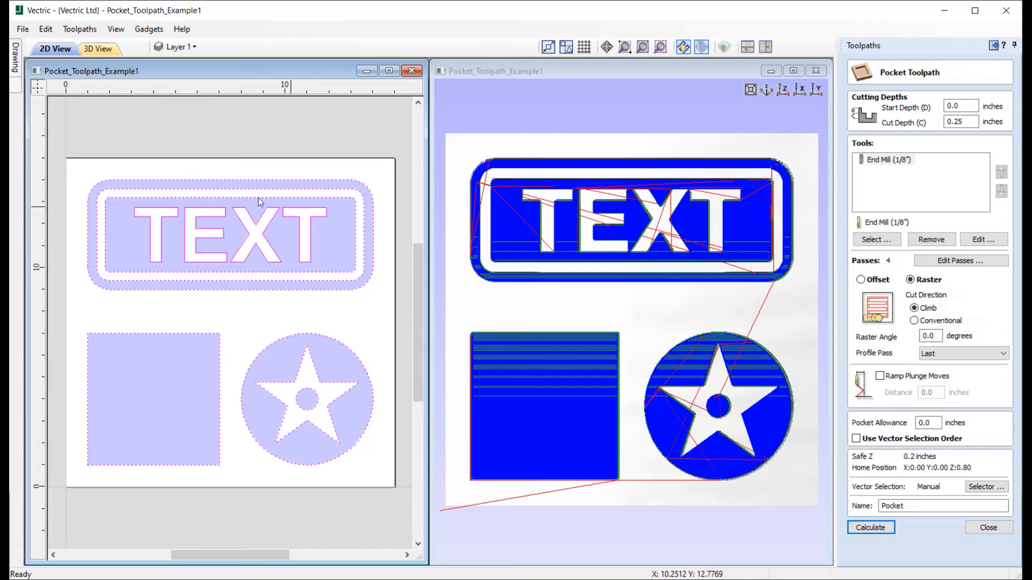
left_click(285, 223)
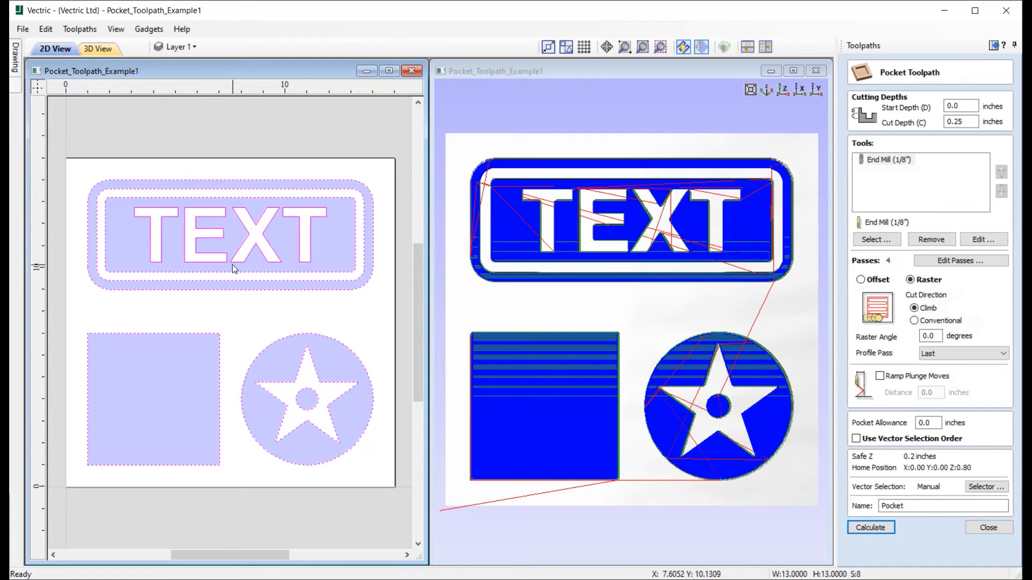
Add End Mill (1/4") to the tool list as the larger clearance tool and calculate the two-tool Pocket toolpath
left_click(931, 240)
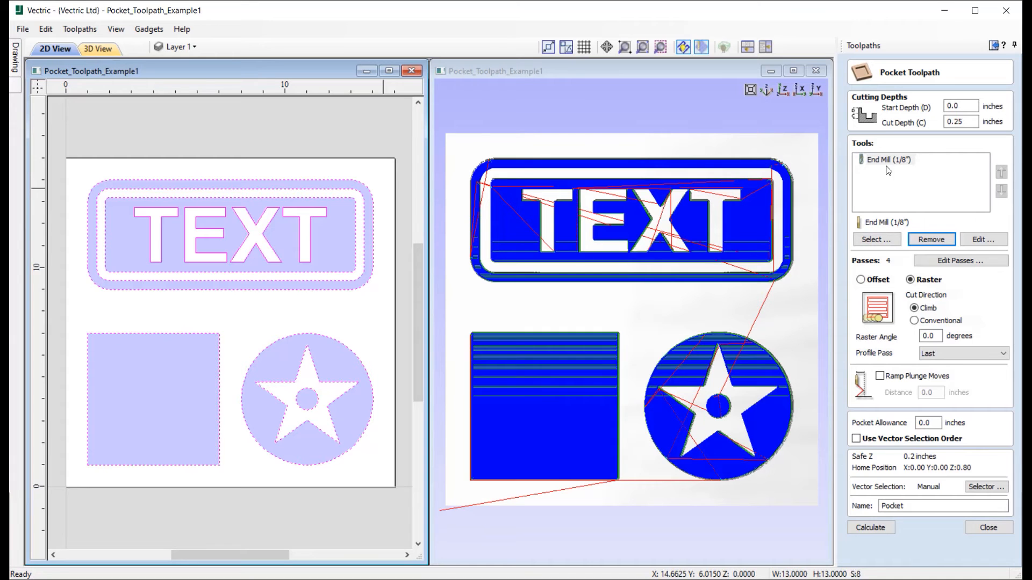
left_click(883, 244)
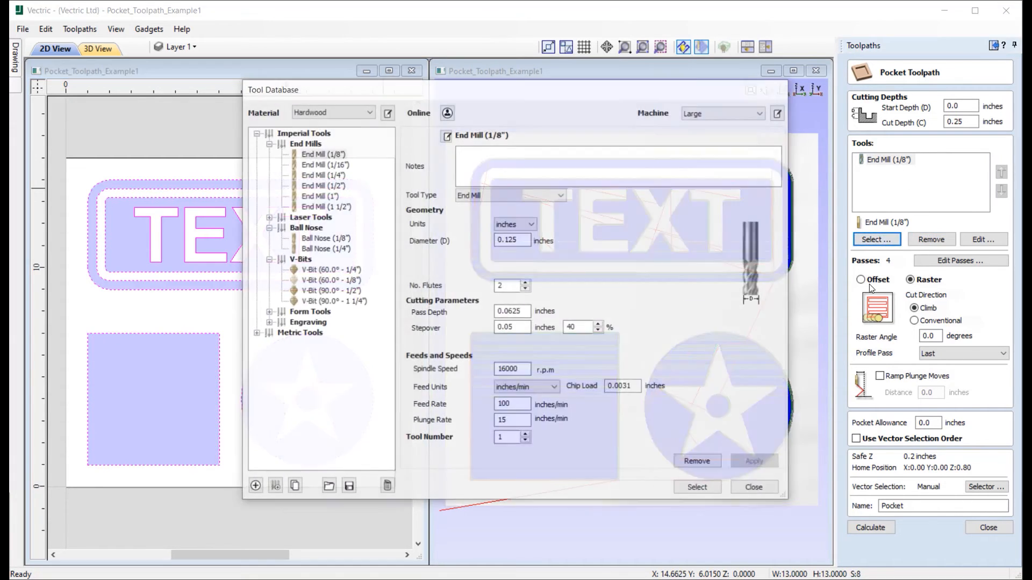
left_click(330, 177)
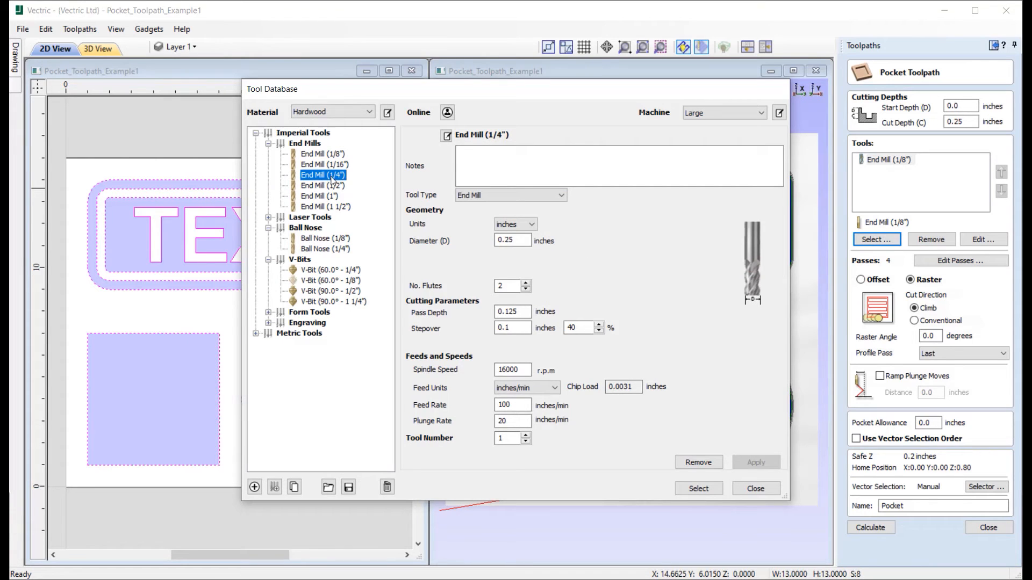
left_click(698, 489)
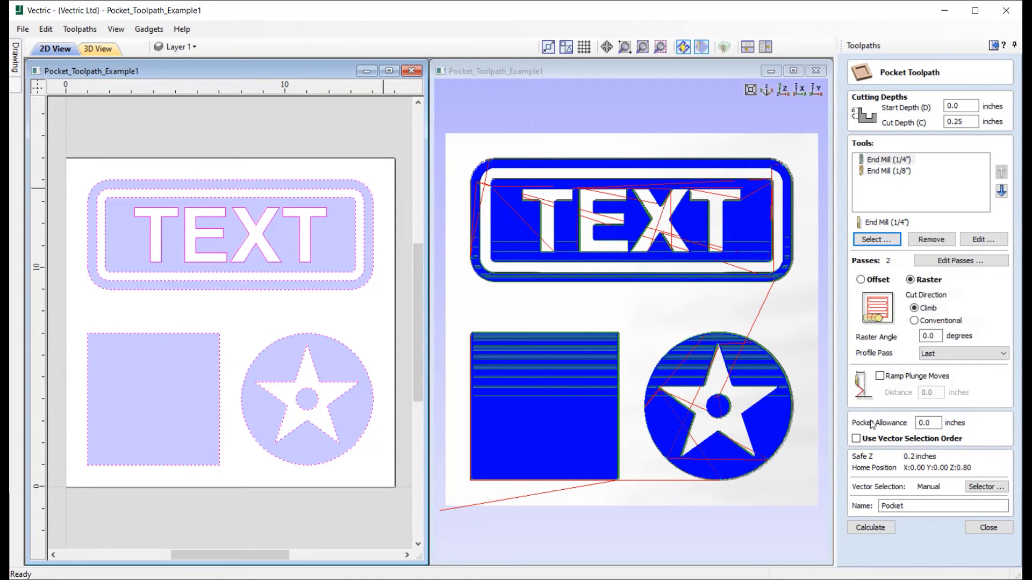
left_click(873, 526)
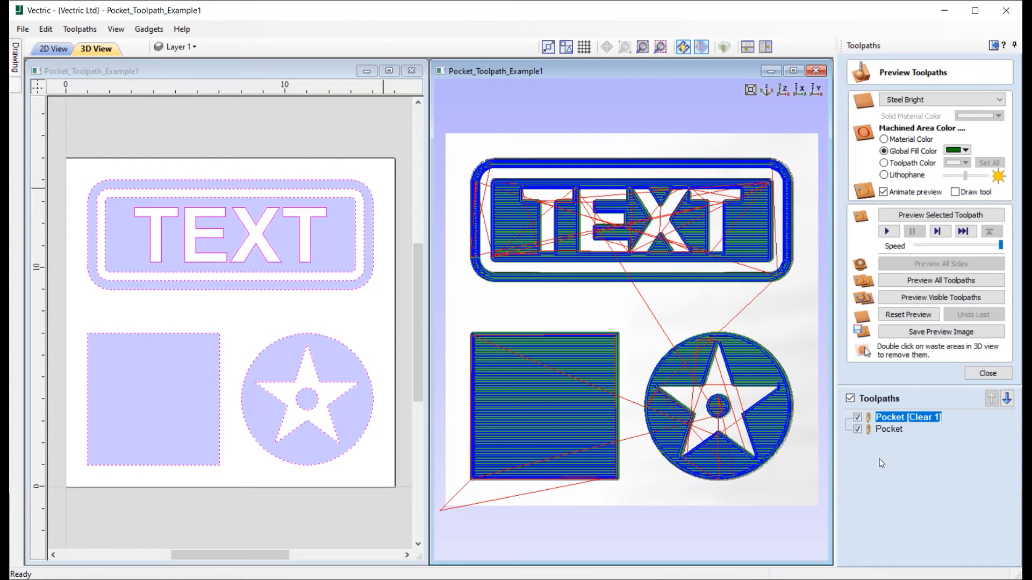
Reset the preview, show only the Pocket [Clear 1] toolpath, and preview its material removal
left_click(908, 315)
left_click(857, 429)
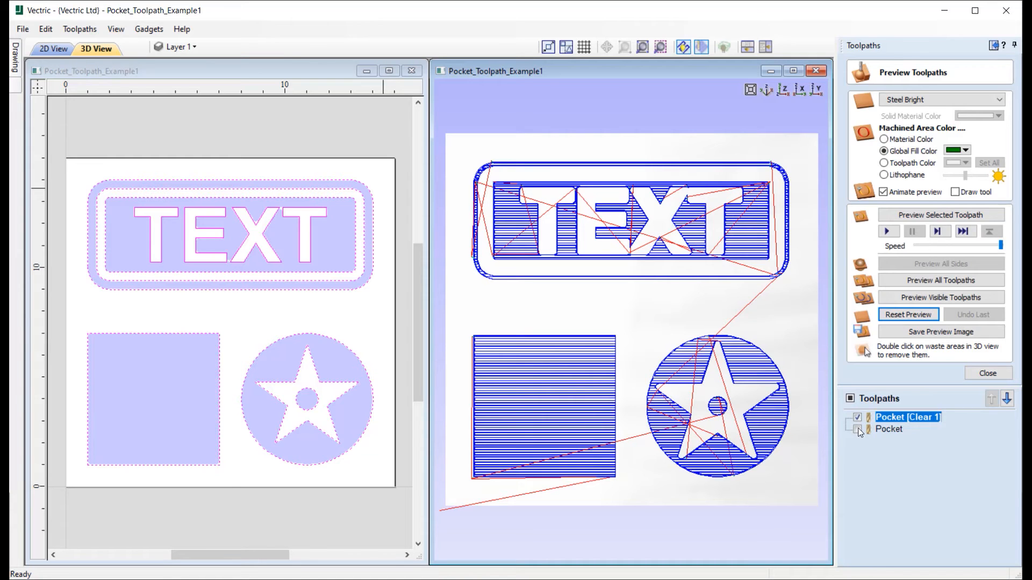
left_click(858, 418)
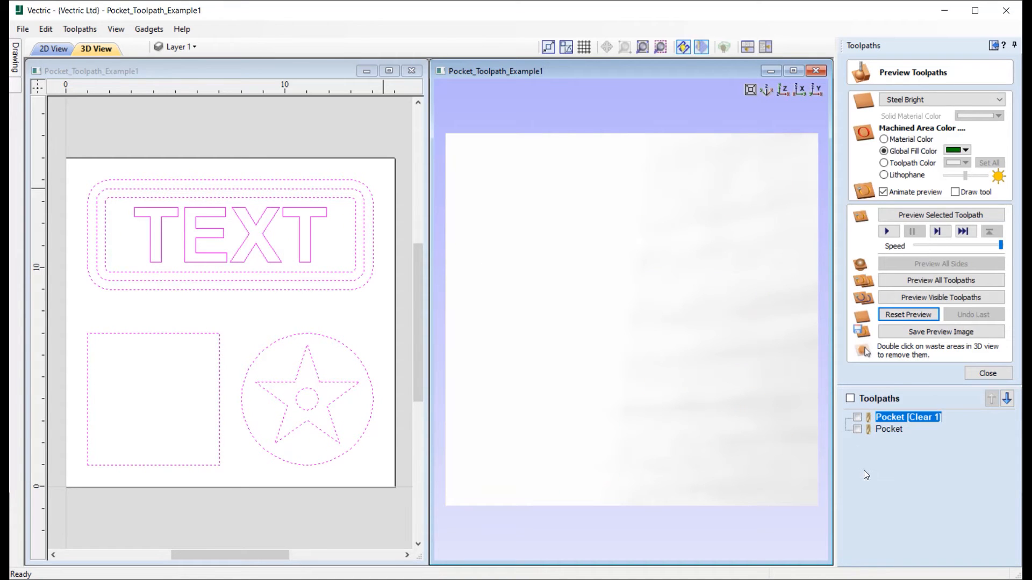
left_click(857, 419)
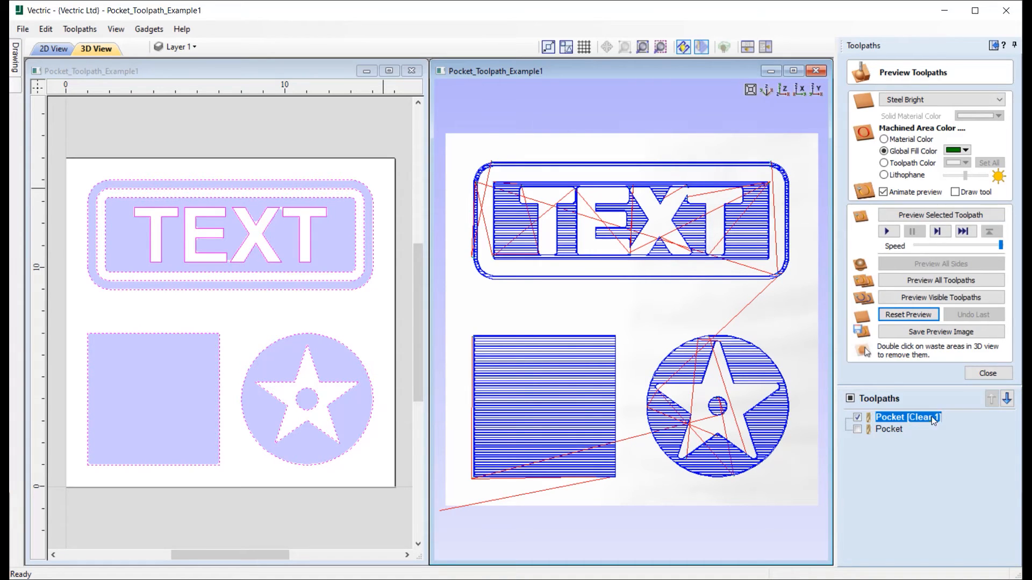
mouse_move(920, 421)
left_click(949, 217)
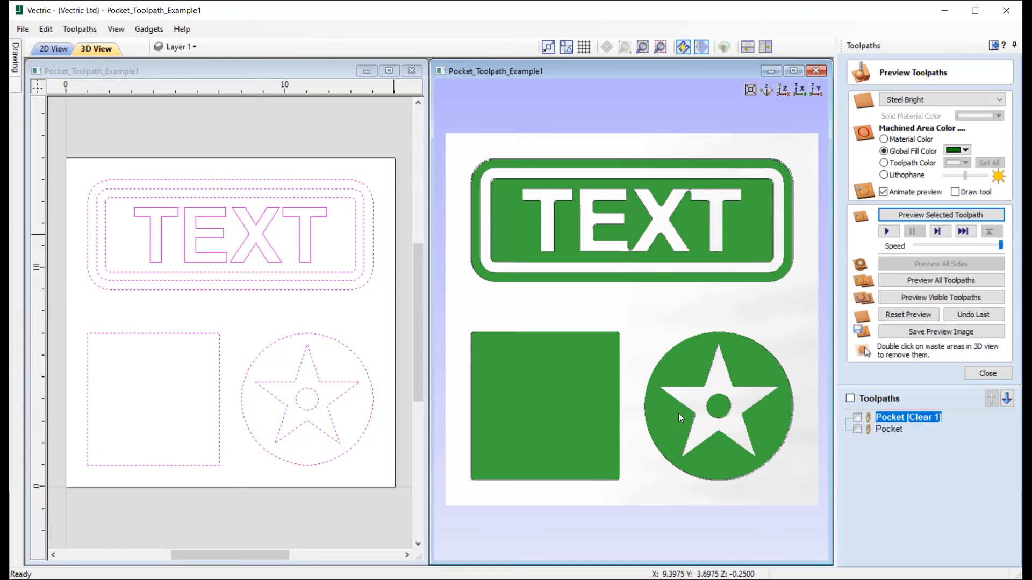
Check the details of the 1/8" Pocket toolpath, show and select it, and preview its cut
mouse_move(886, 433)
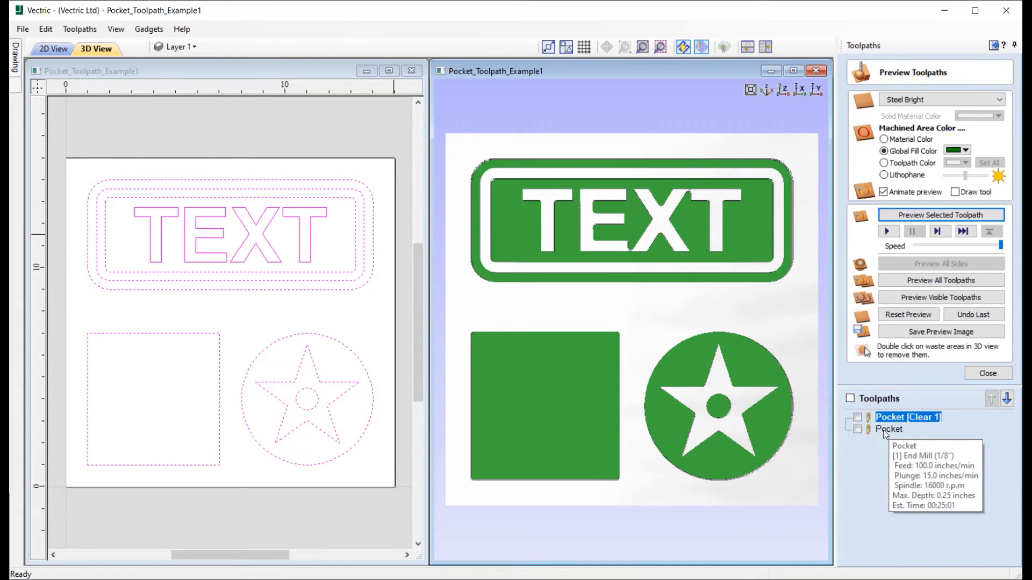
left_click(857, 430)
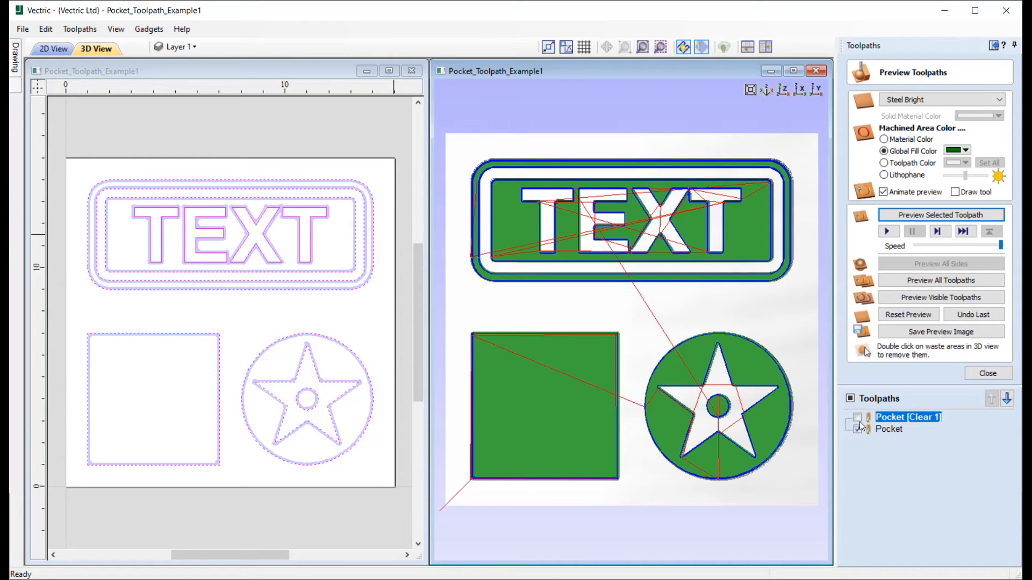
mouse_move(888, 435)
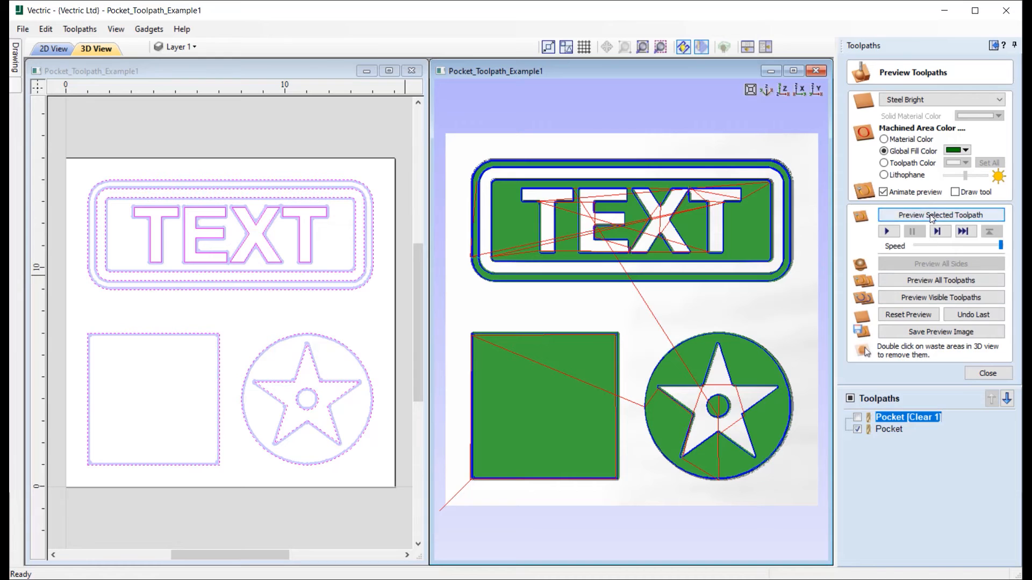
left_click(890, 430)
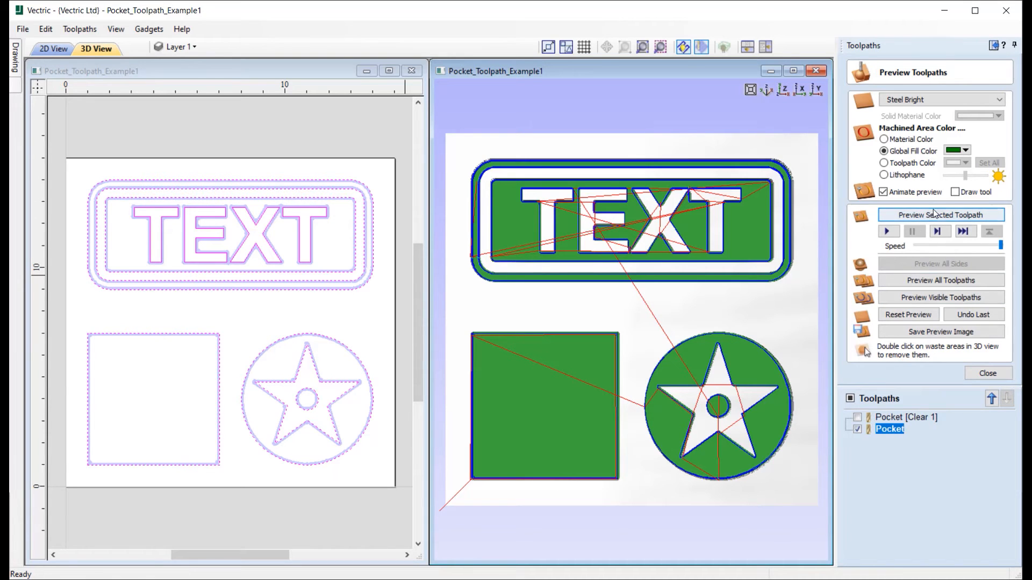
left_click(935, 214)
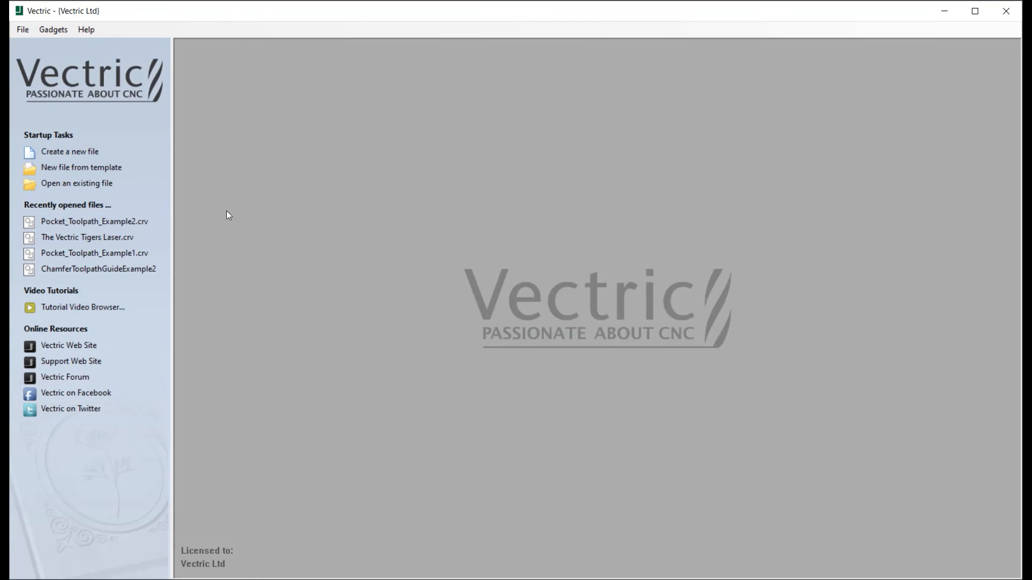
Open the existing file Pocket_Toolpath_Example2.crv from the Pocket_Toolpath_Guide_FILES folder
left_click(100, 183)
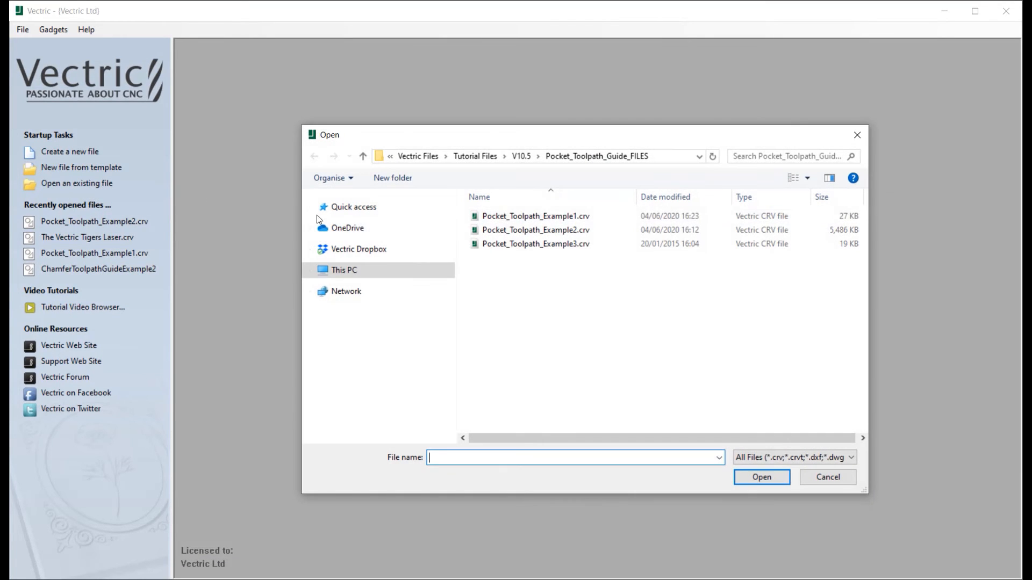
left_click(537, 231)
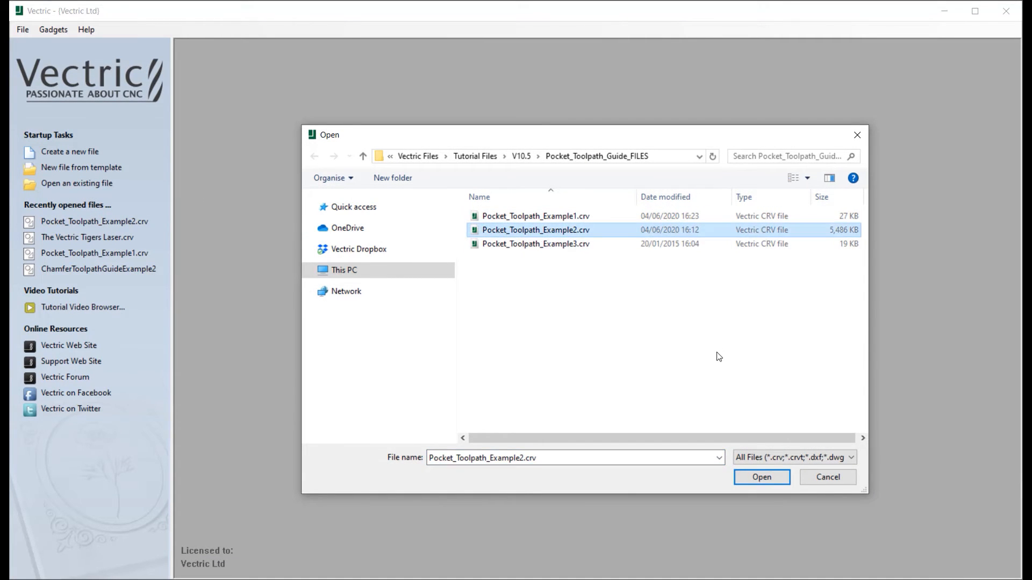
left_click(755, 480)
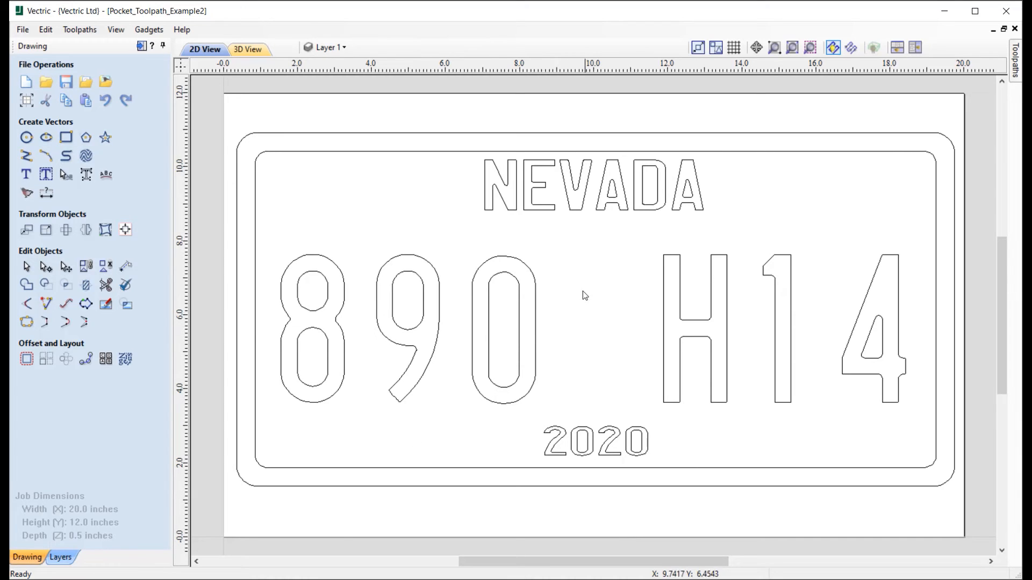
Select the plate's inner border and everything inside it, and start a Pocket toolpath with all existing tools removed
left_click(662, 153)
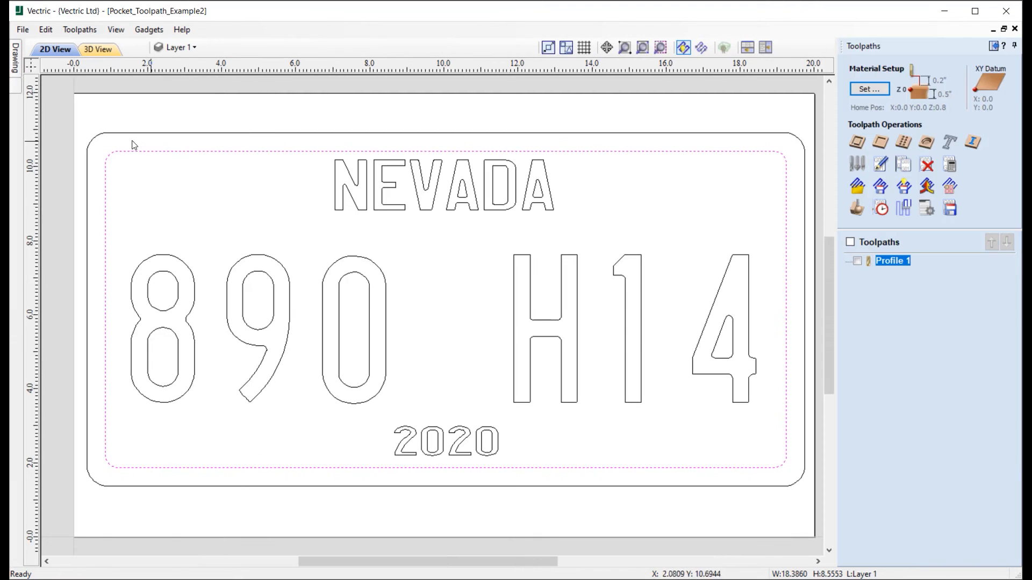
left_click_drag(135, 179, 792, 476)
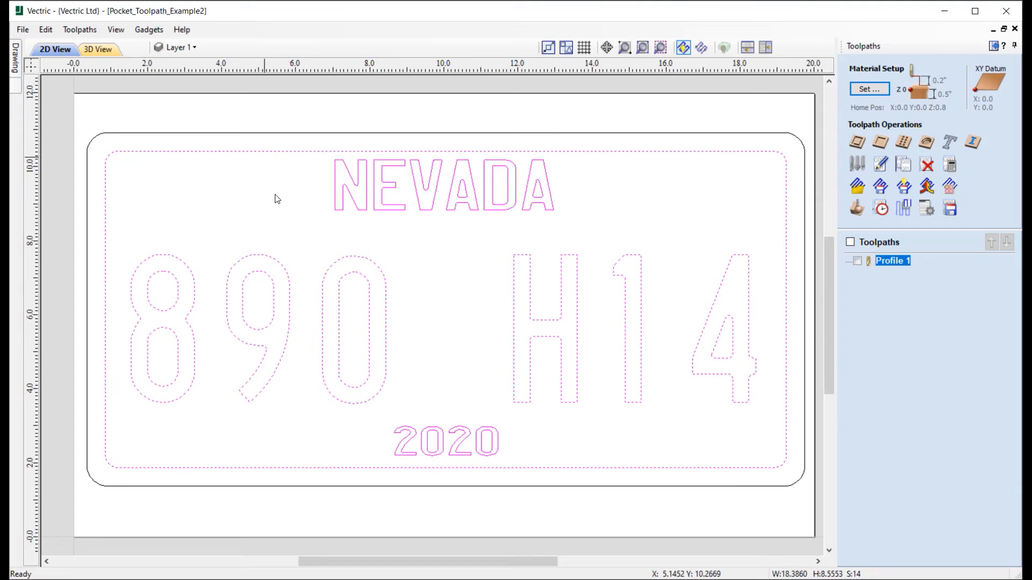
left_click(882, 144)
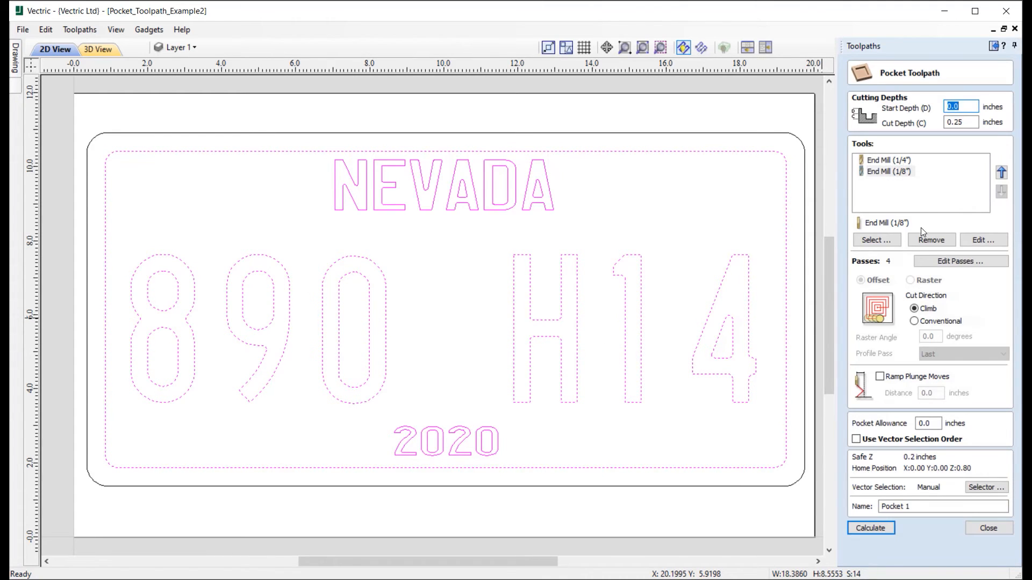
left_click(931, 237)
left_click(930, 237)
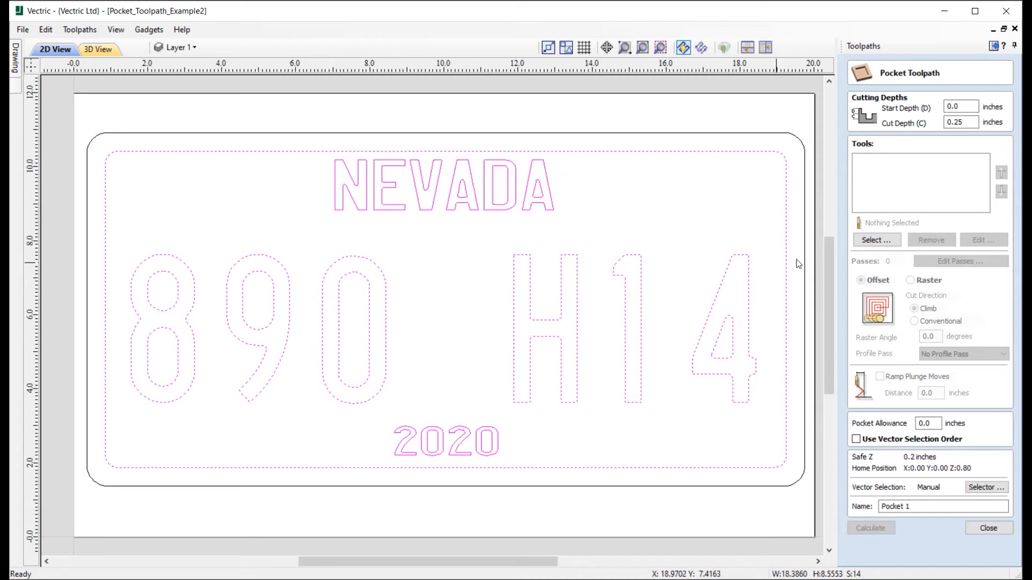
Add End Mill (1 1/2") as the pocket tool, calculate the toolpath, and show its cleared area as a solid 2D preview
left_click(876, 240)
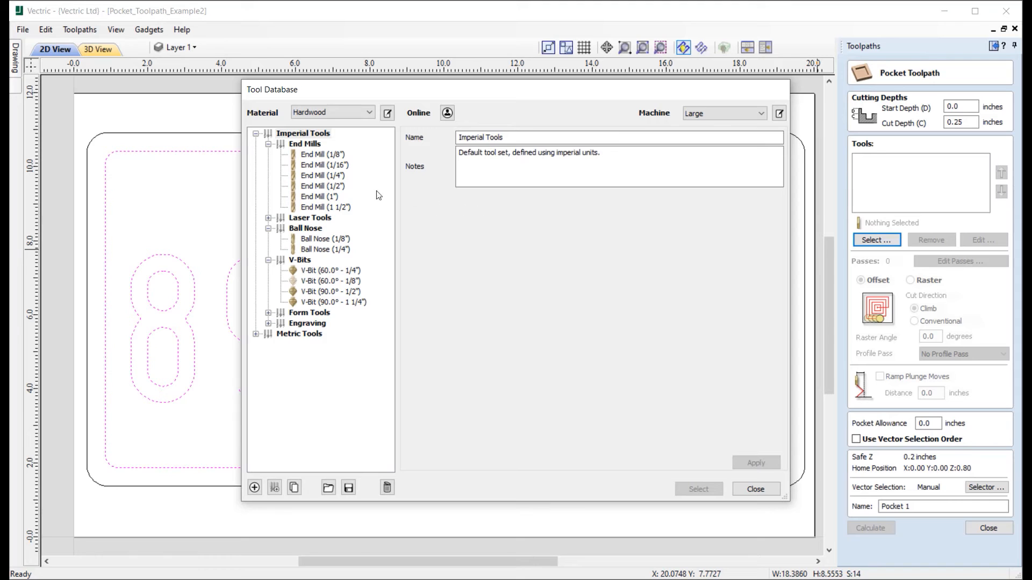
left_click(325, 207)
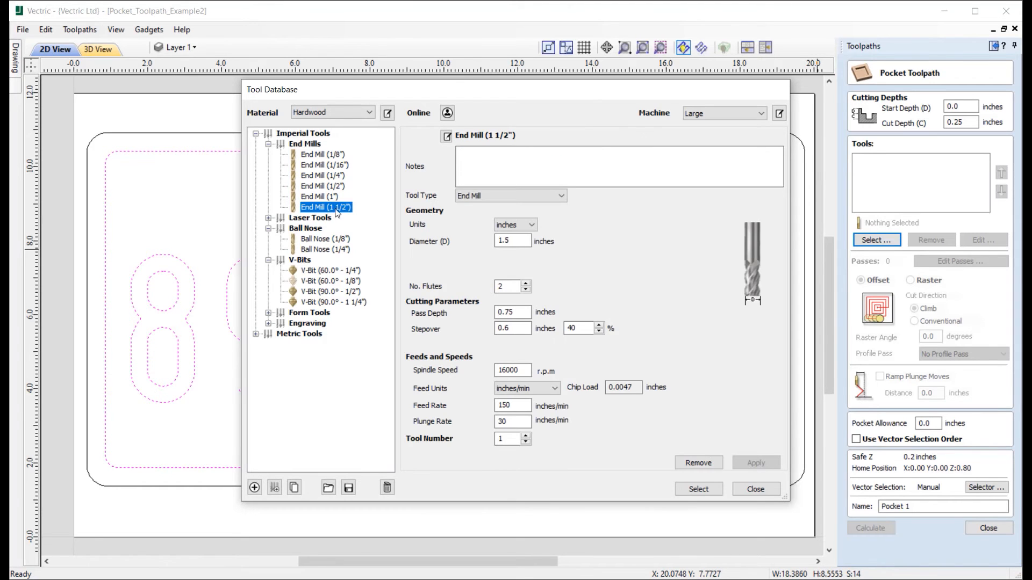
left_click(696, 489)
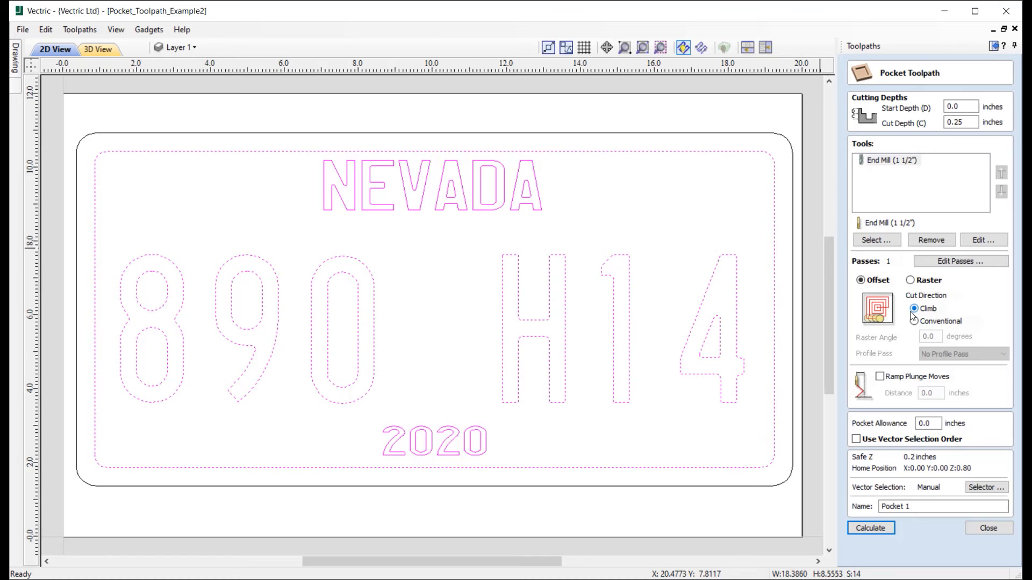
left_click(880, 532)
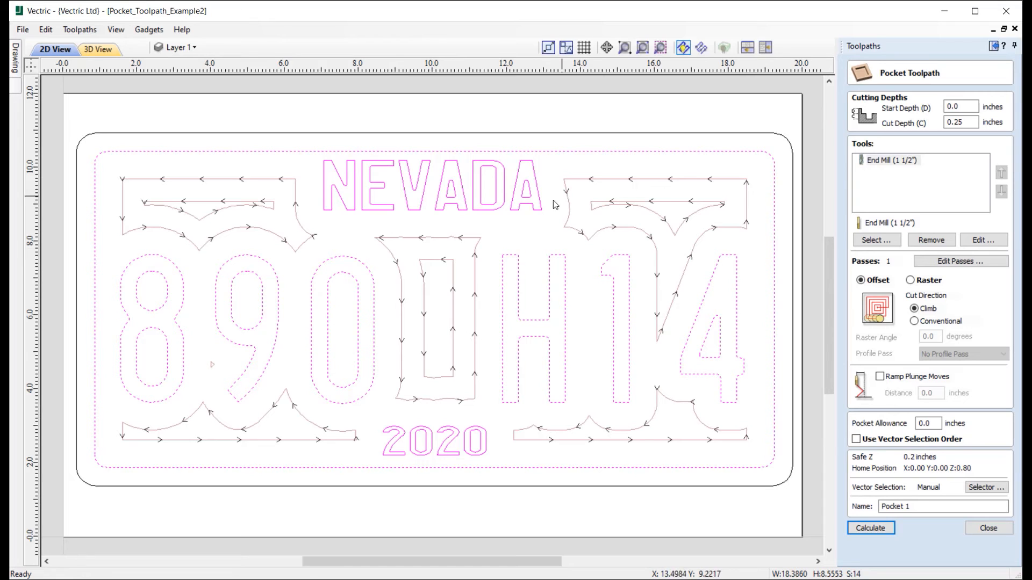
left_click(702, 48)
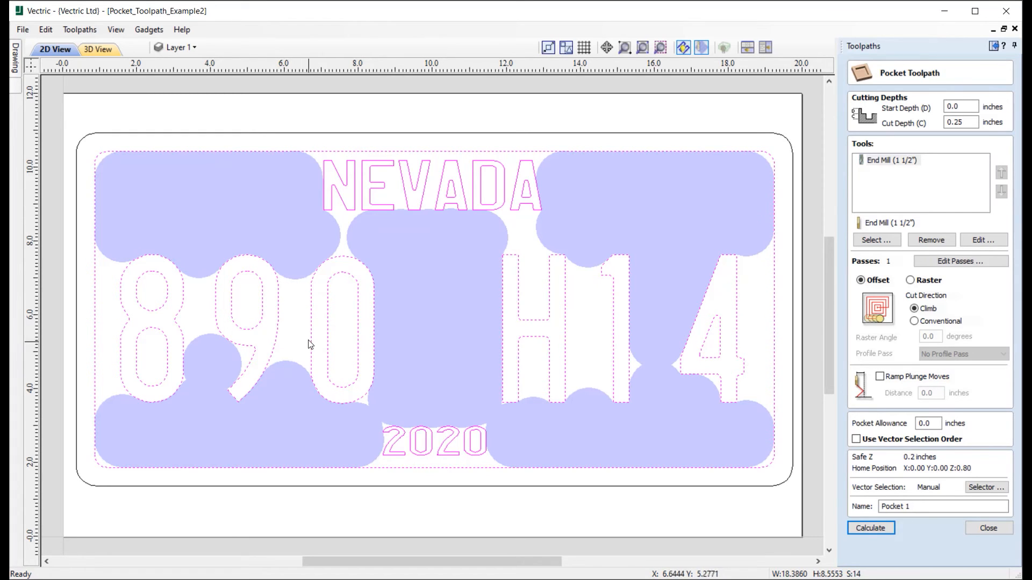
Add End Mill (1/2") from the tool database to the pocket's tool list
left_click(883, 241)
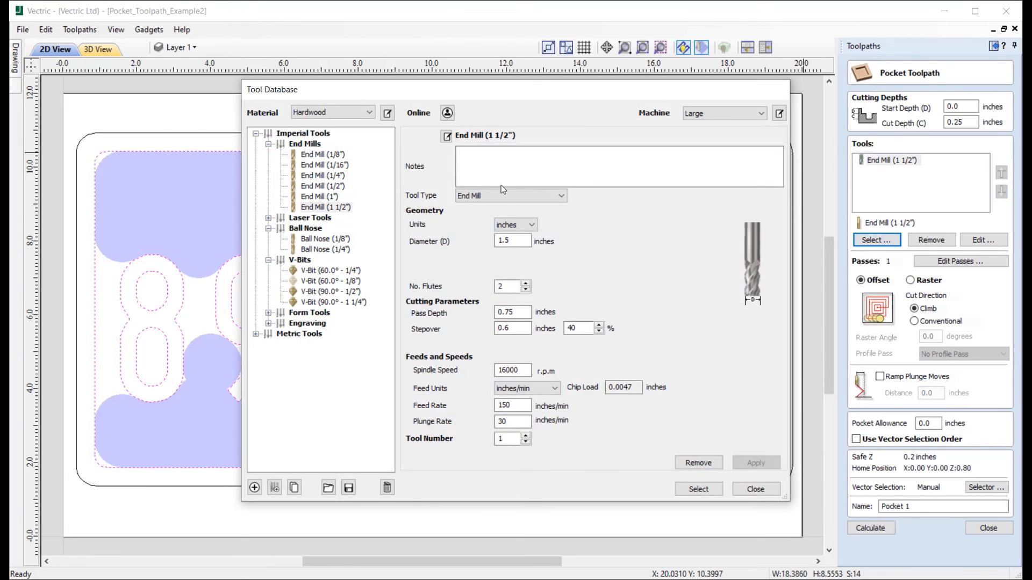
left_click(323, 187)
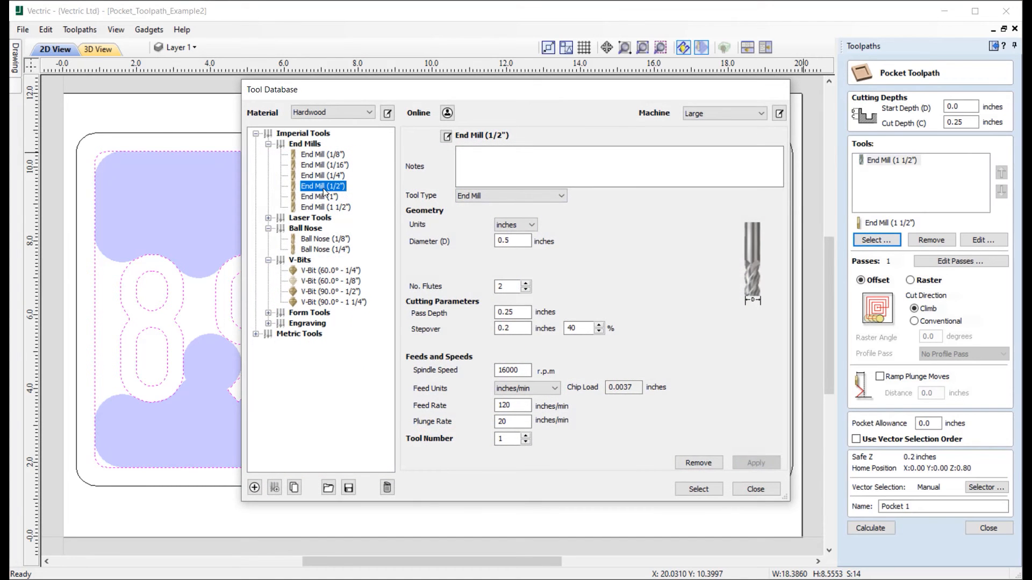
left_click(701, 489)
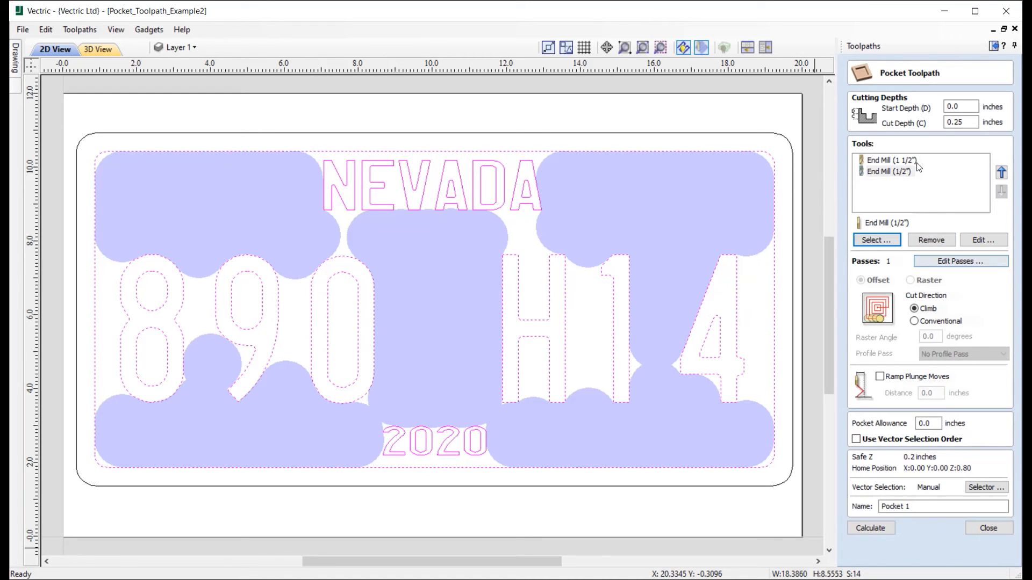
Set End Mill (1/2") to 3 passes and compare the pass settings of both tools in the list
left_click(957, 261)
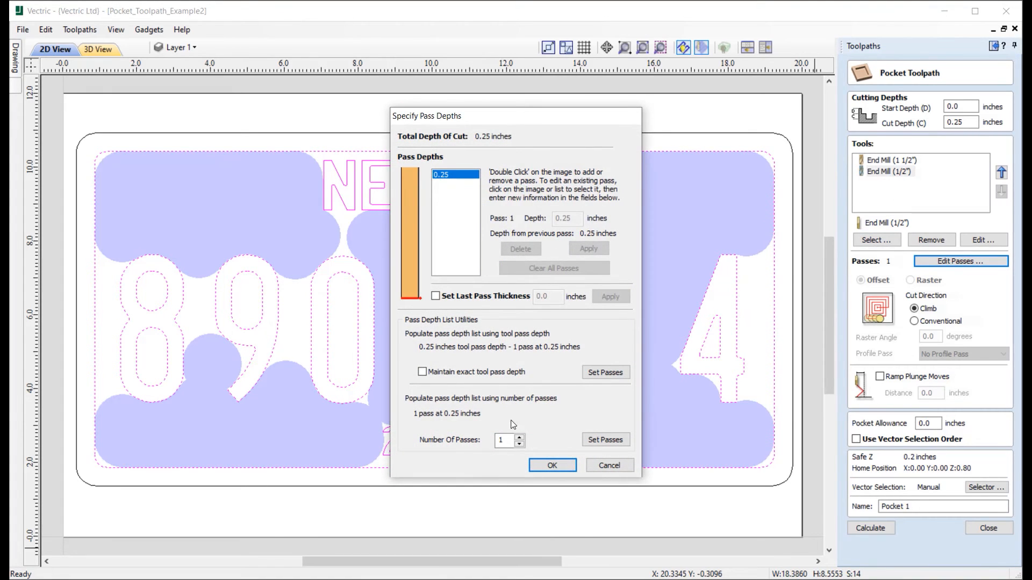
left_click(519, 437)
left_click(519, 436)
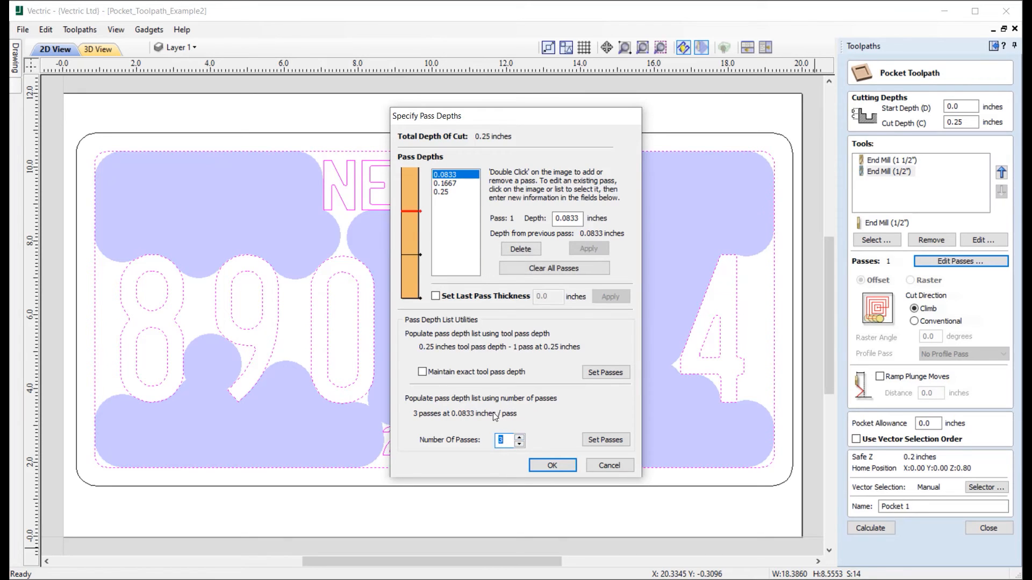
left_click(551, 465)
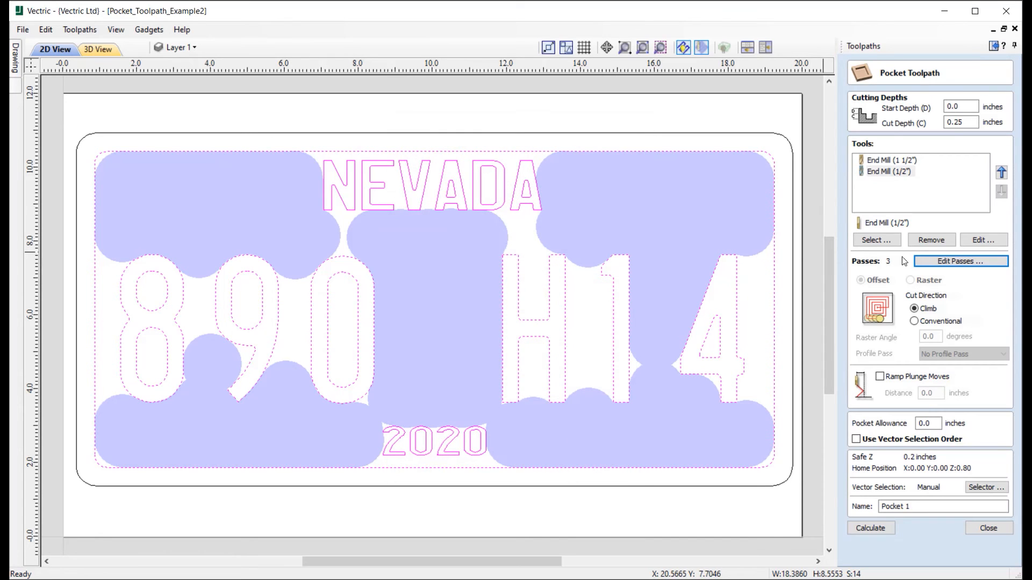
left_click(897, 160)
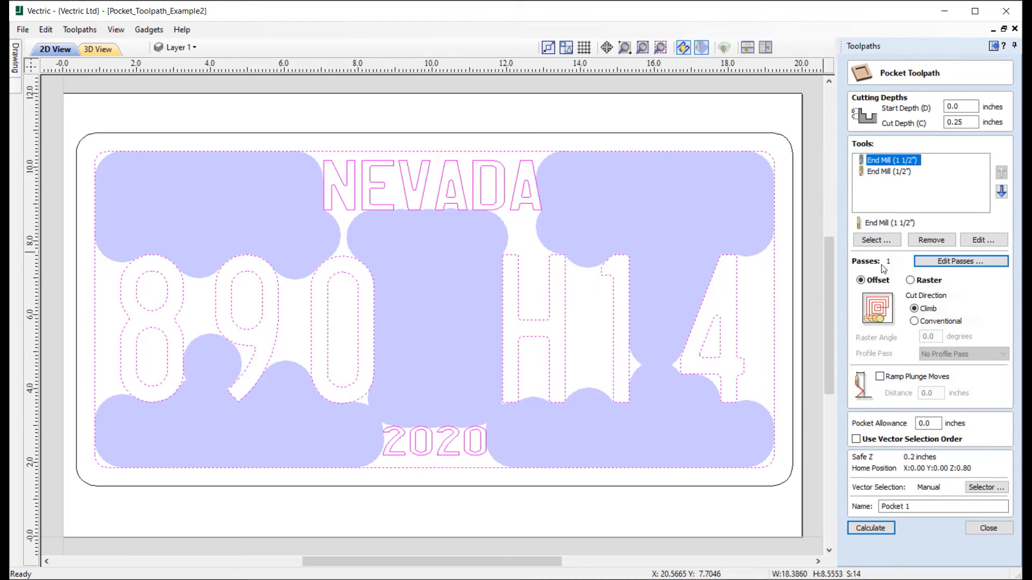
left_click(896, 172)
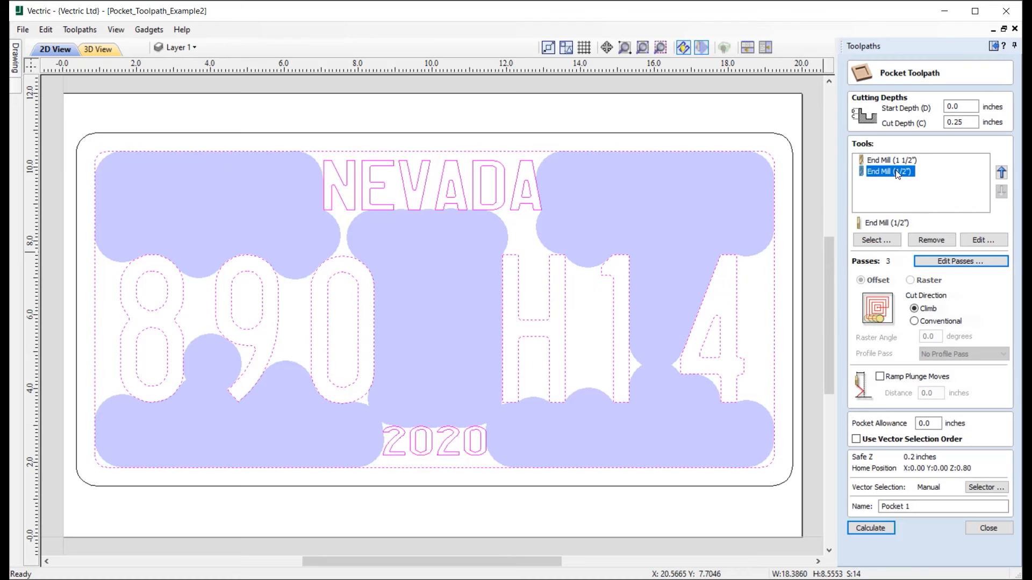
Set End Mill (1/2") to 1 pass and calculate the two-tool Pocket toolpath
left_click(961, 261)
left_click(519, 444)
left_click(519, 444)
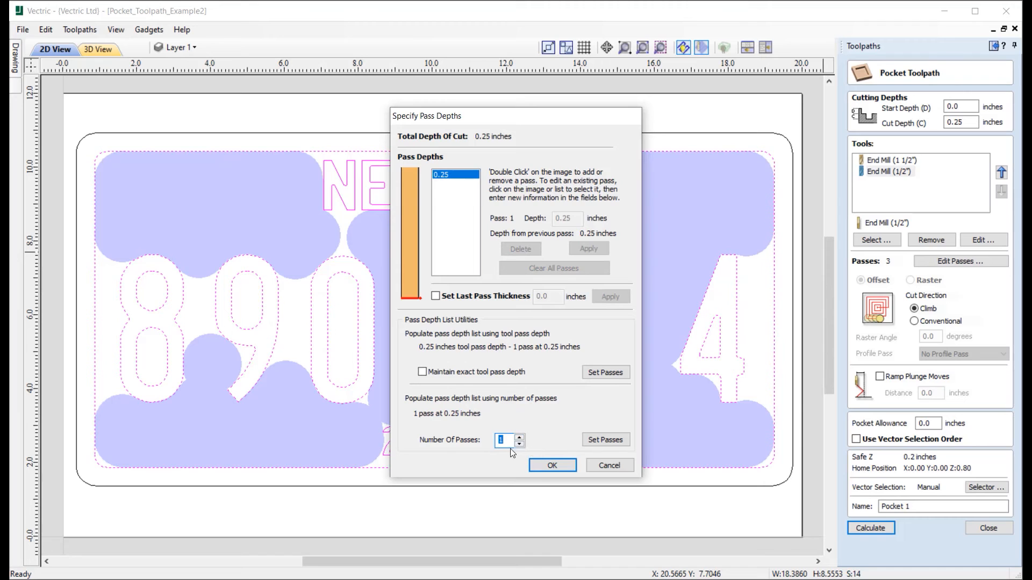
double_click(499, 439)
left_click(546, 465)
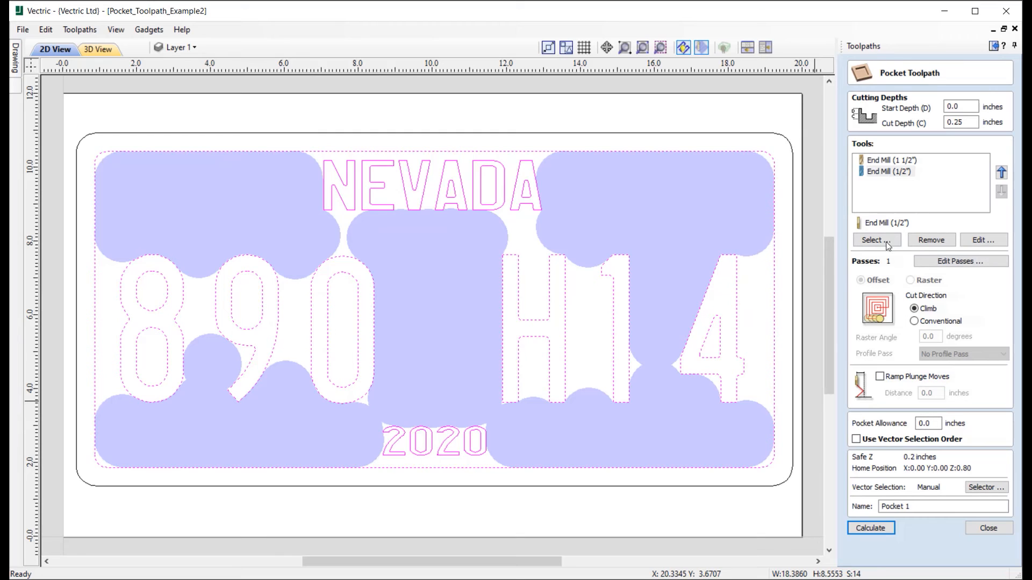
left_click(870, 529)
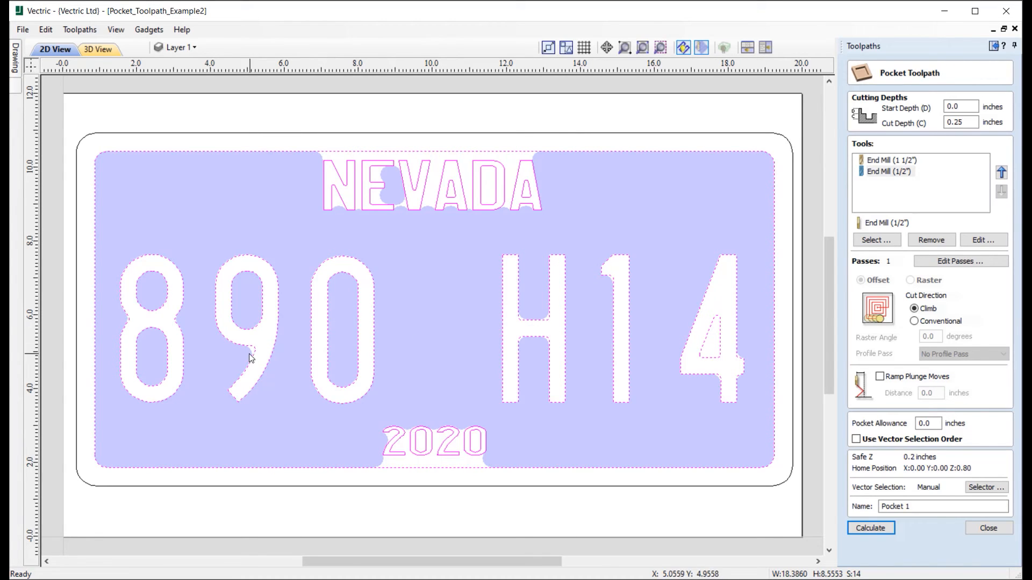
Add End Mill (1/4") from the tool database as the pocket's third tool
left_click(883, 241)
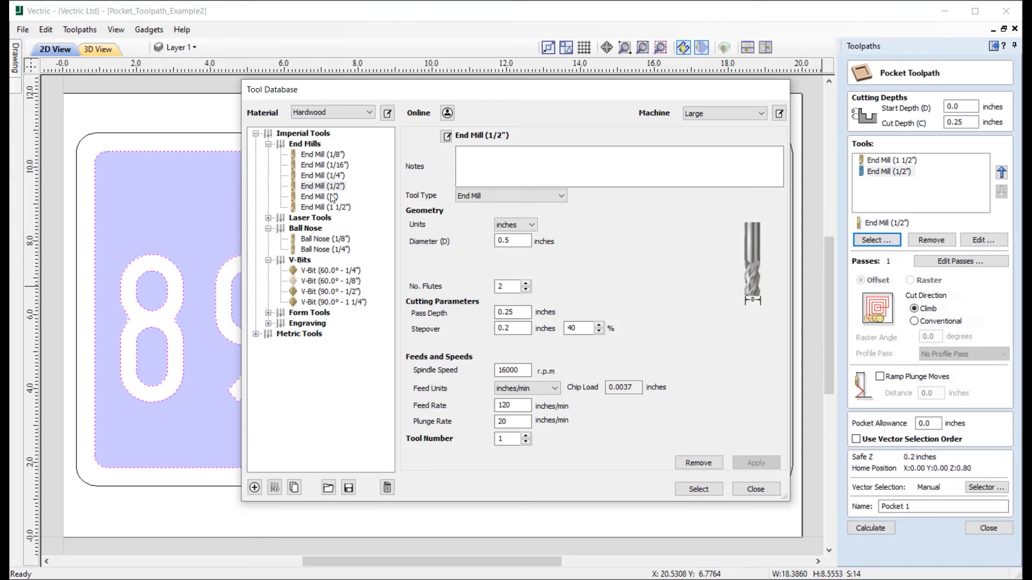
left_click(340, 177)
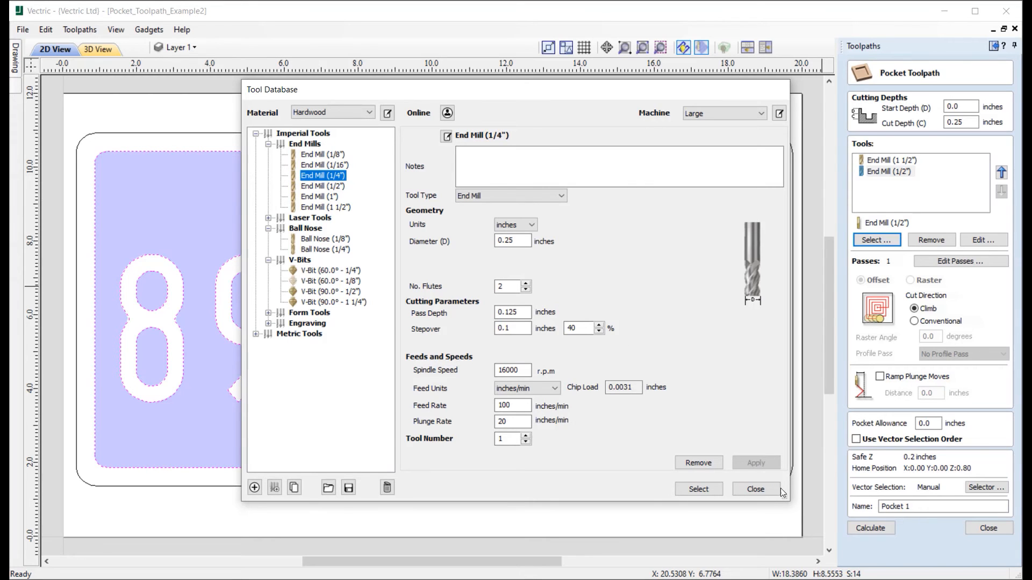
left_click(698, 490)
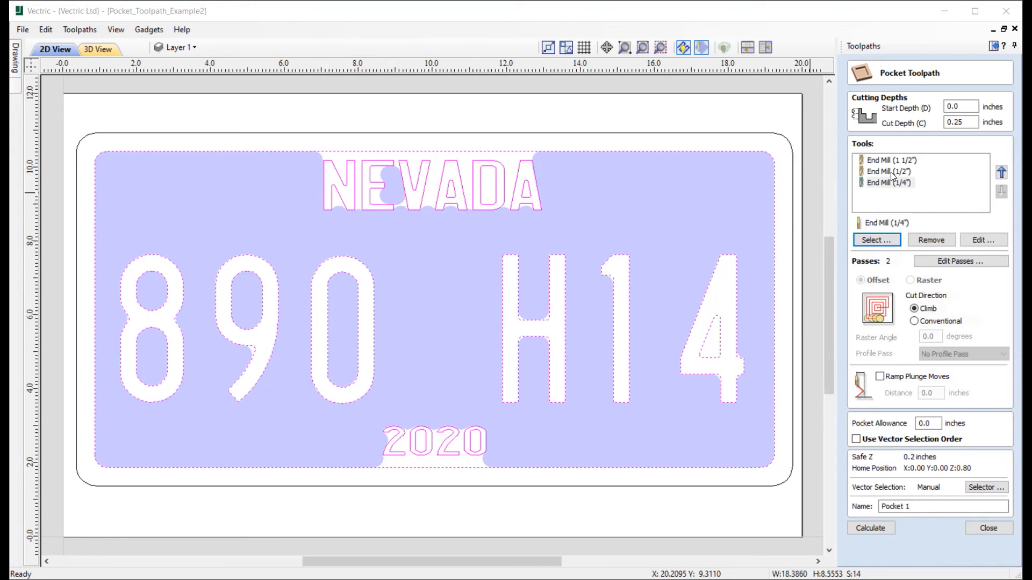
Move End Mill (1/4") to the start of the tool order and return it to the end
left_click(1001, 172)
left_click(1000, 172)
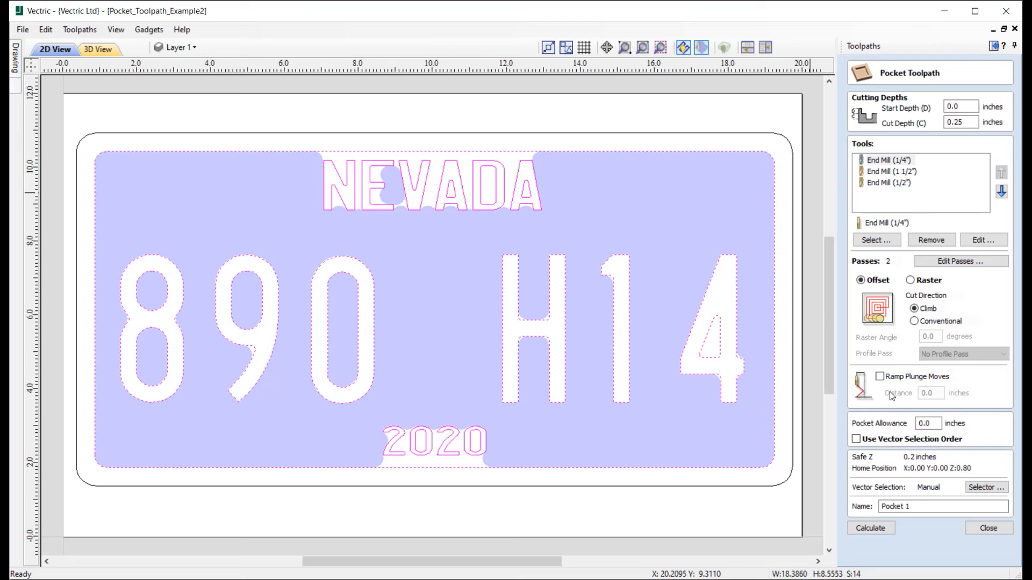
left_click(1001, 192)
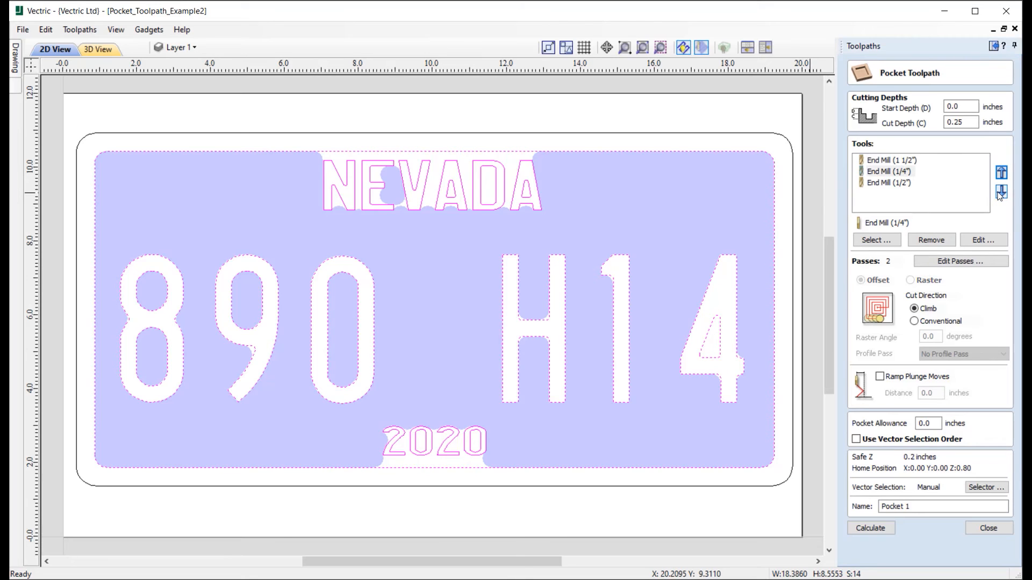
left_click(1000, 192)
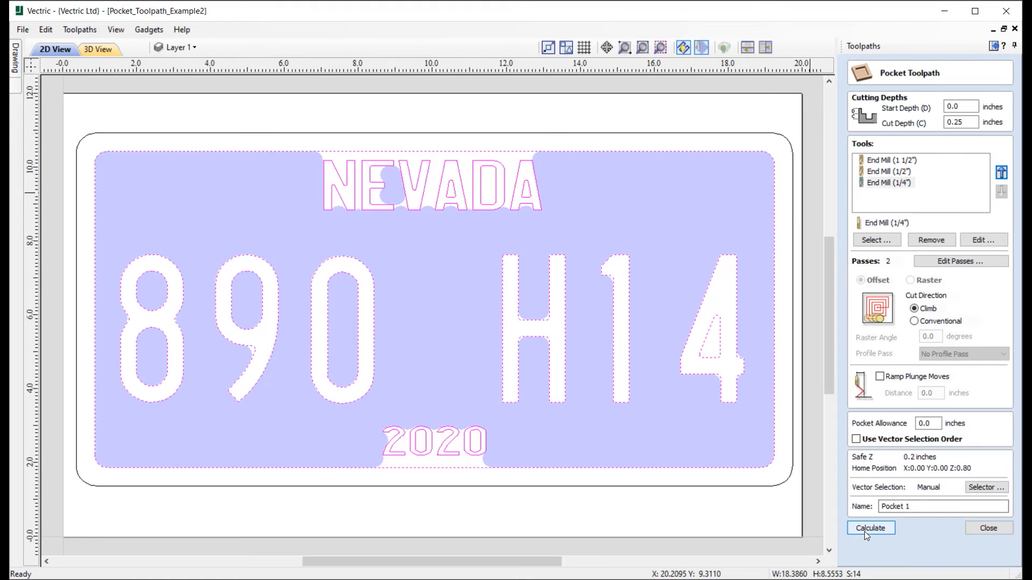
Calculate the three-tool pocket, add End Mill (1/8") as the final tool, recalculate, and close the Pocket toolpath form
left_click(877, 526)
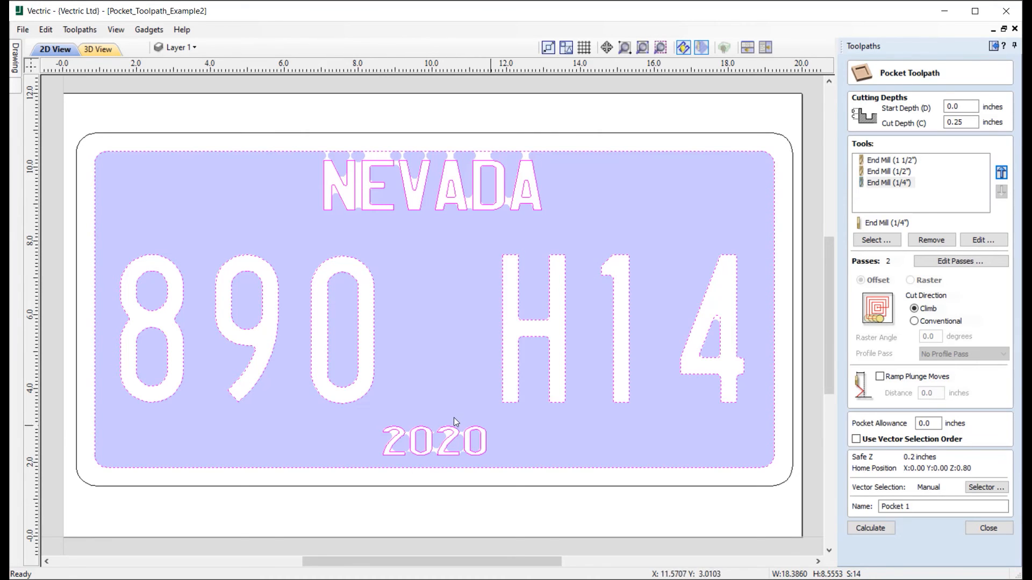
left_click(886, 241)
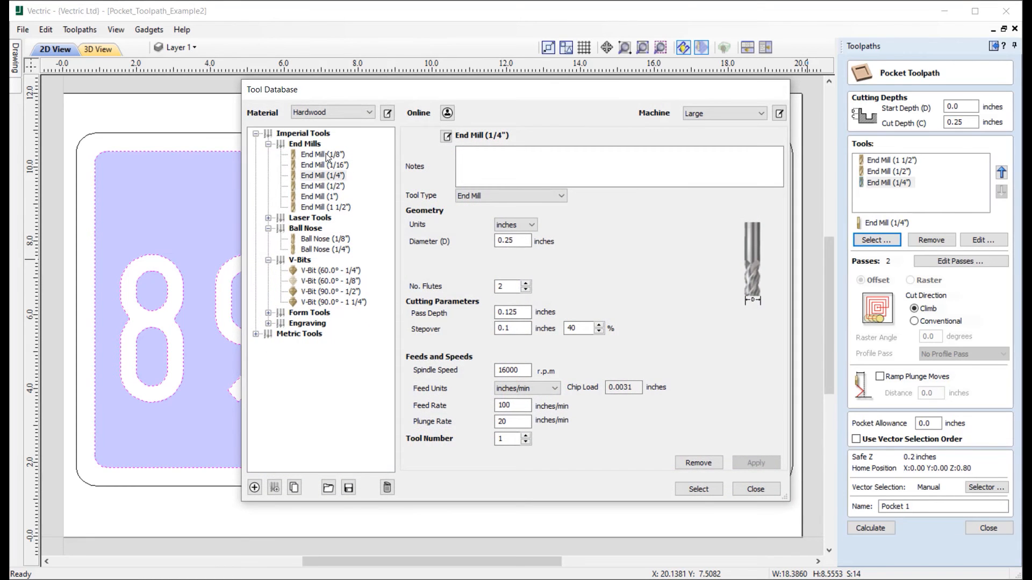
left_click(326, 154)
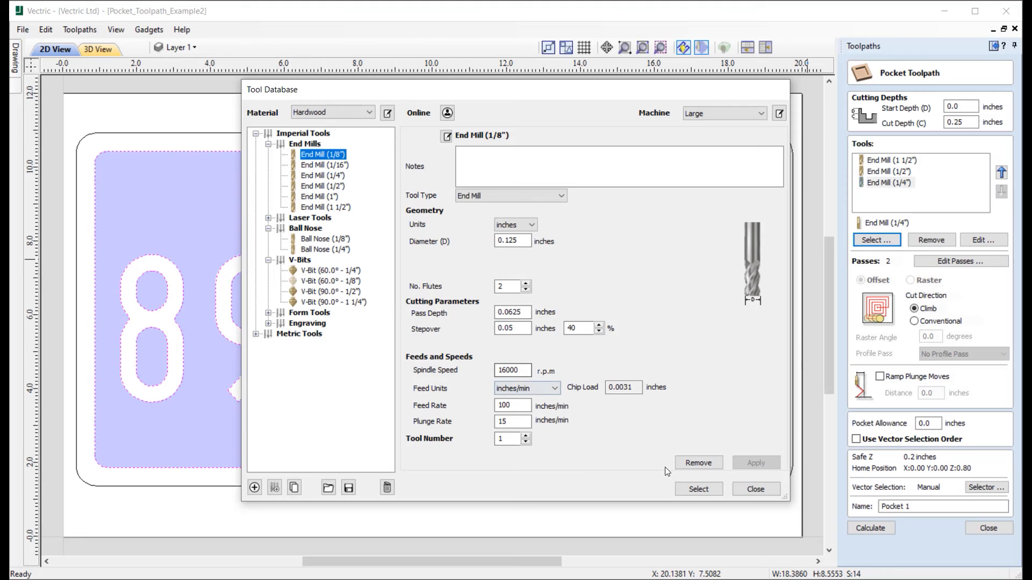
left_click(699, 489)
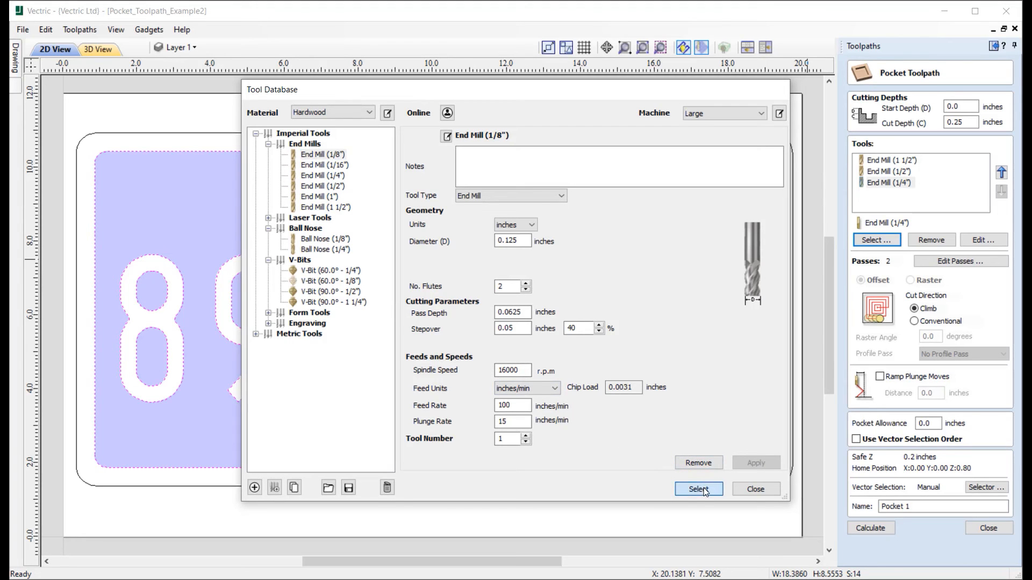
left_click(864, 528)
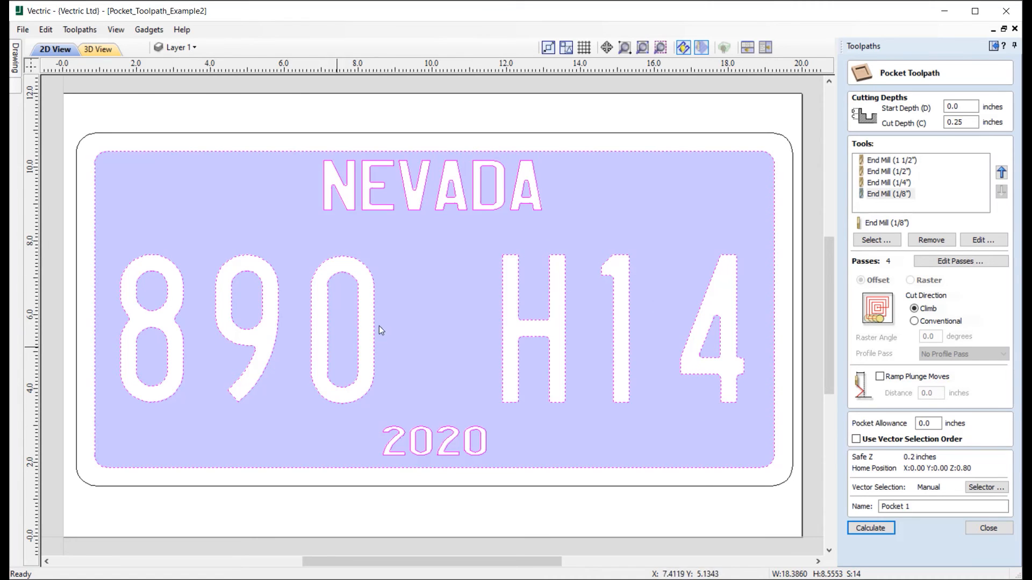
left_click(987, 528)
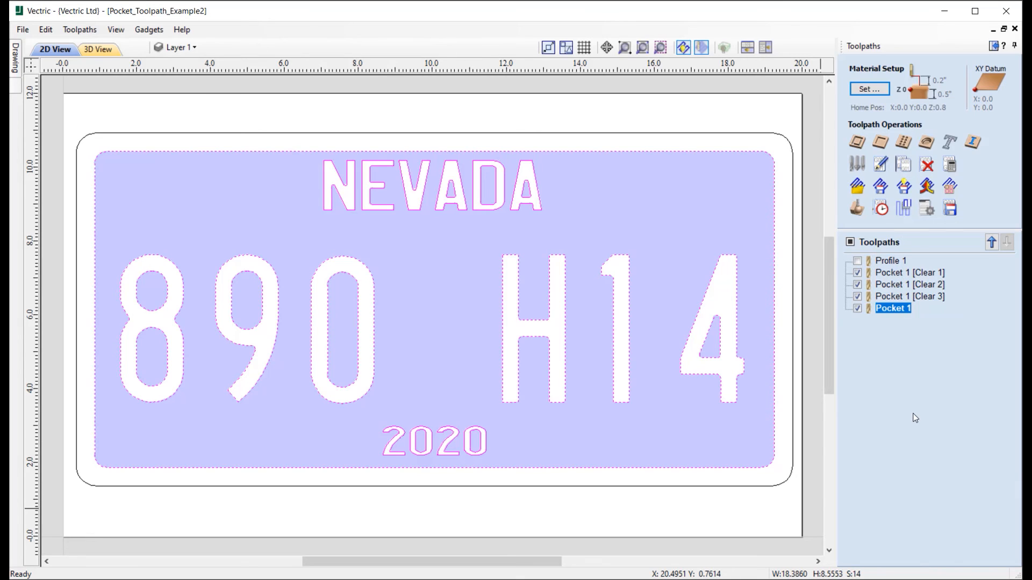
Reopen the license plate's Pocket 1 toolpath, set End Mill (1/4") to 1 pass, and recalculate
left_click(920, 275)
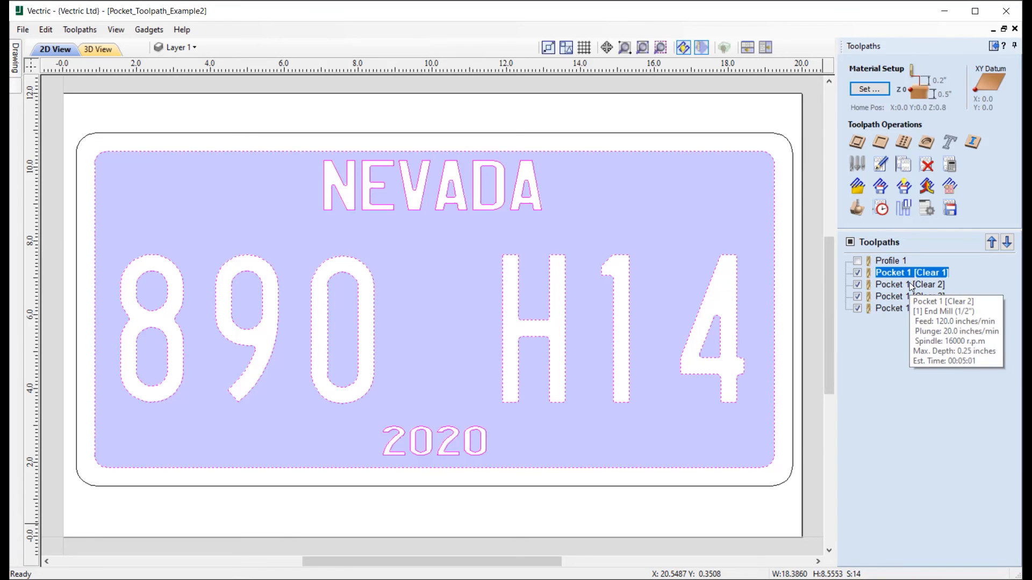
double_click(898, 295)
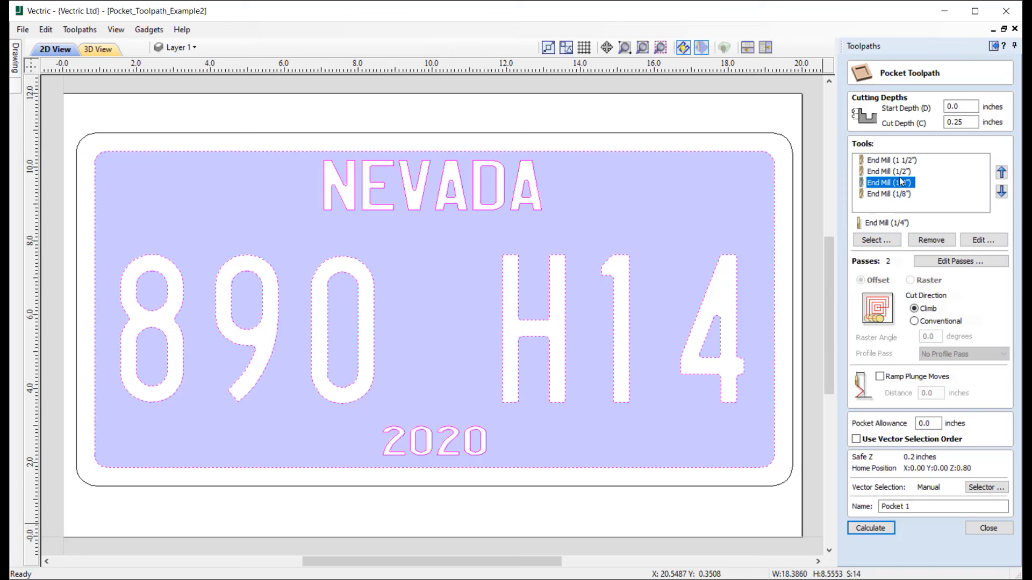
left_click(949, 263)
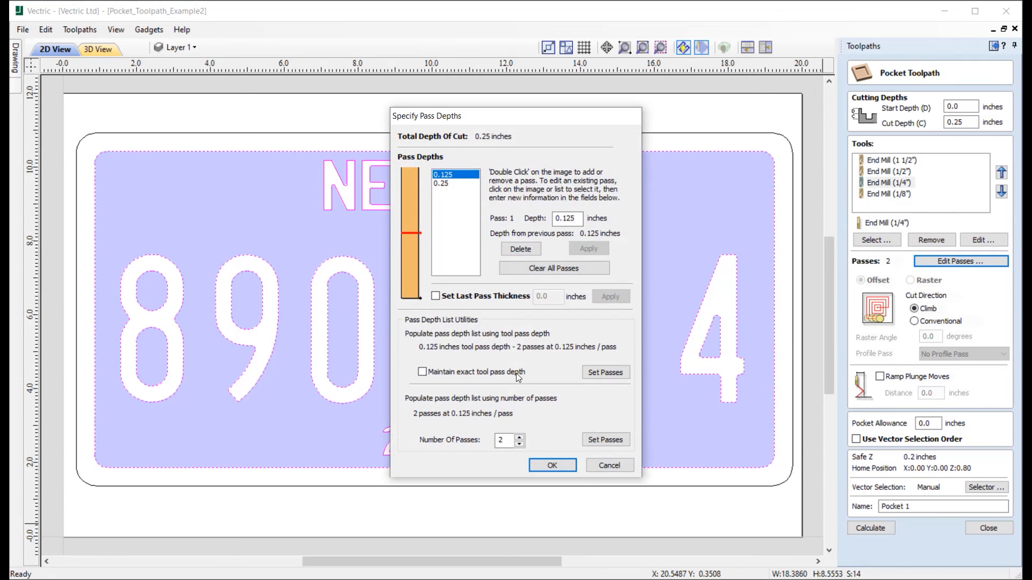
left_click(519, 444)
left_click(552, 466)
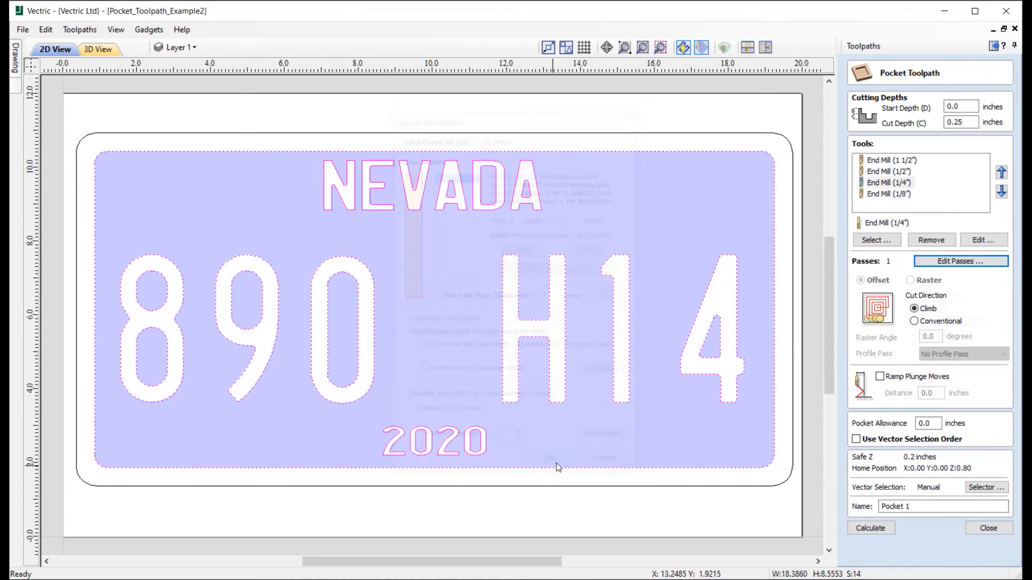
left_click(850, 528)
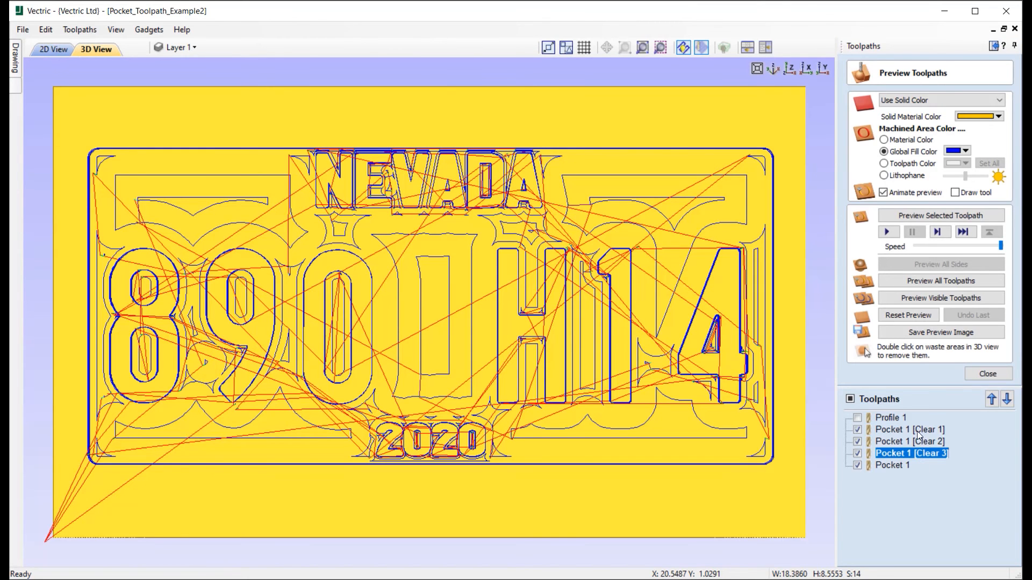
Preview Pocket 1 [Clear 1], [Clear 2], [Clear 3] and the final Pocket 1 toolpath one after another
left_click(898, 431)
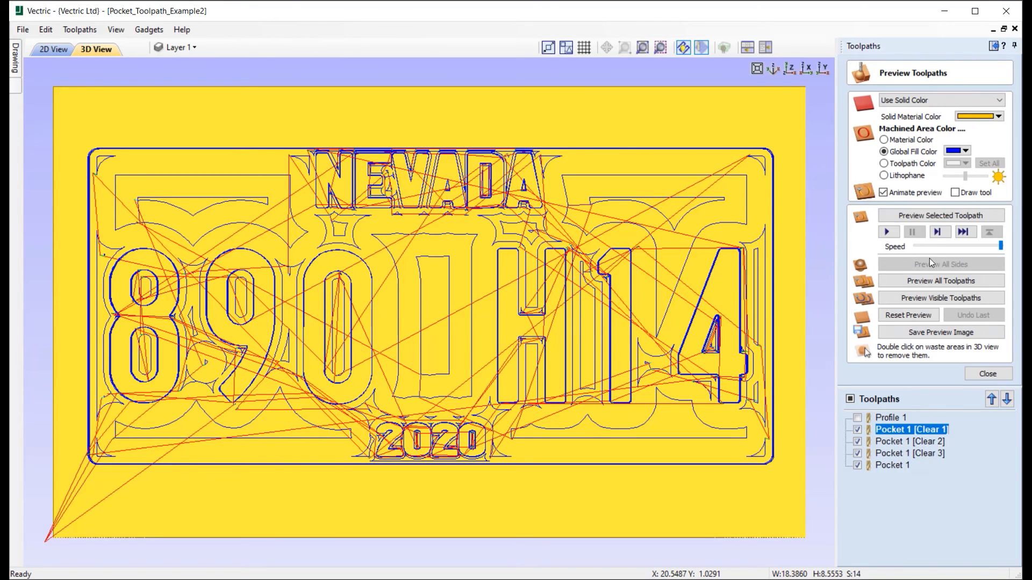
left_click(943, 215)
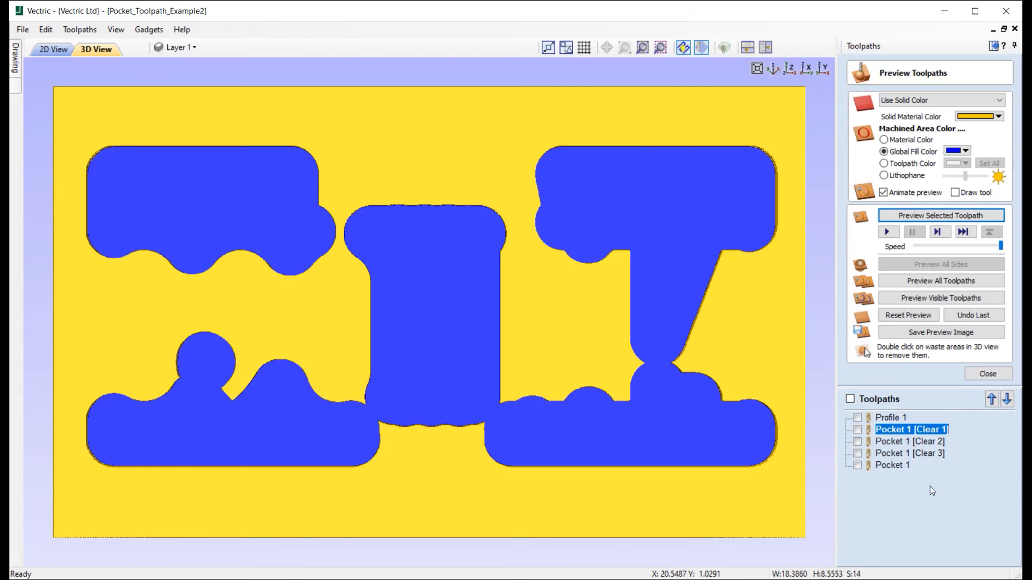
left_click(934, 442)
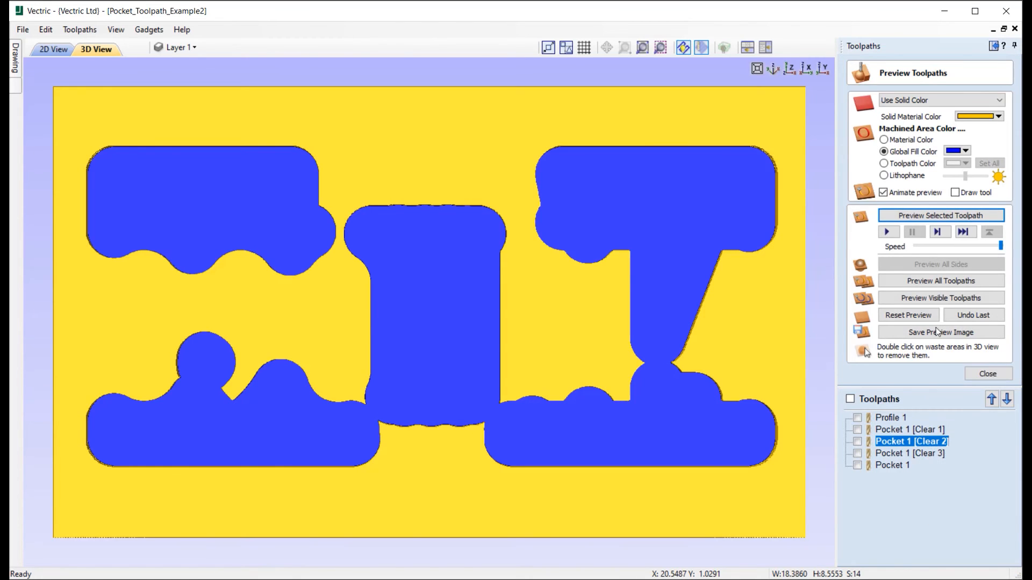
left_click(950, 220)
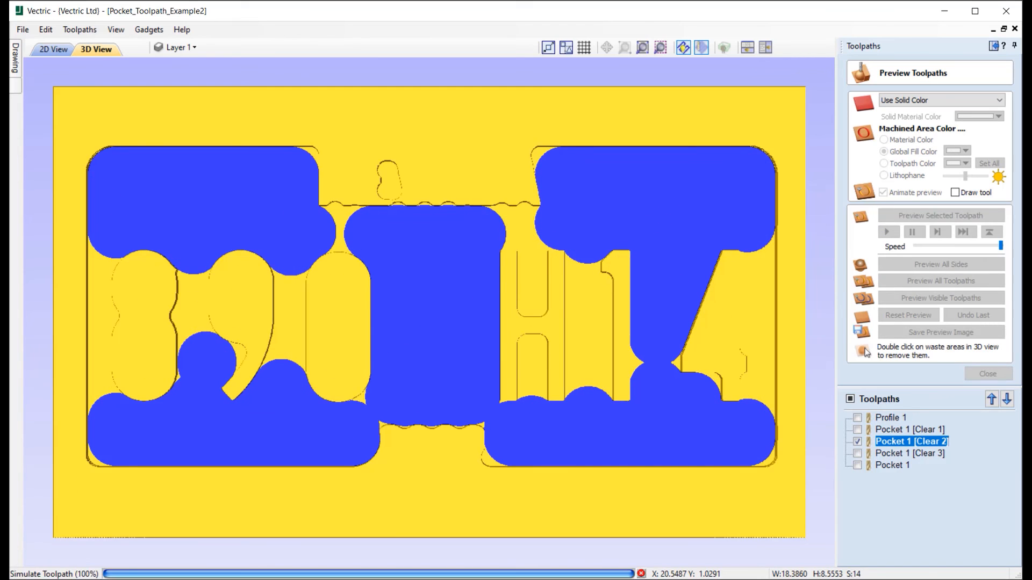
left_click(919, 454)
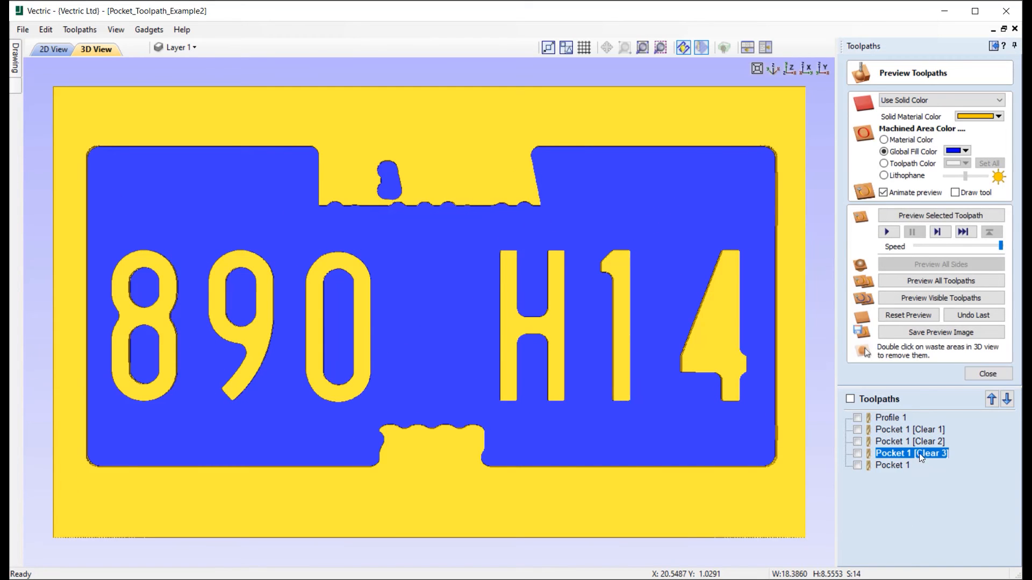
left_click(941, 221)
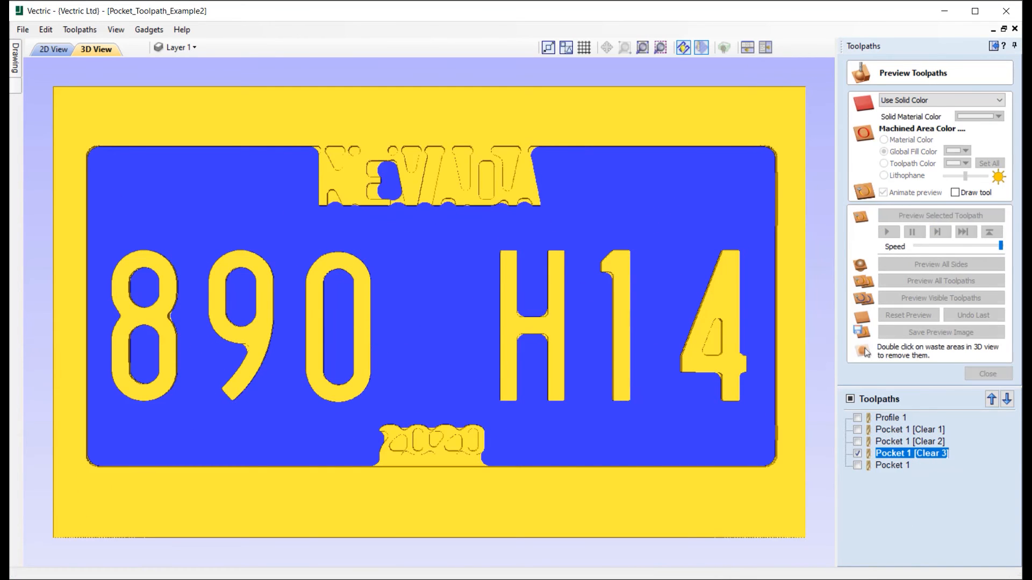
left_click(889, 466)
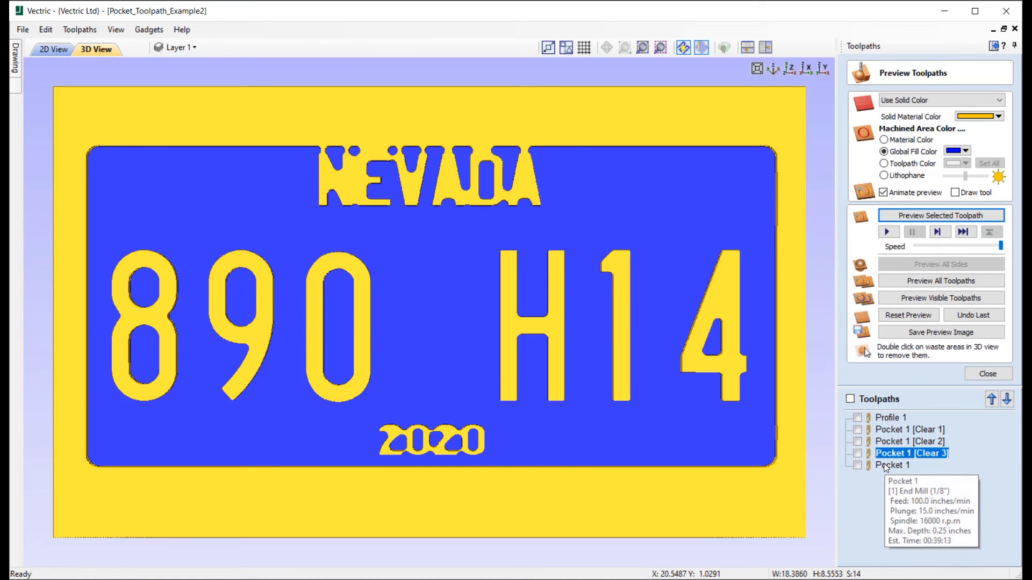
left_click(940, 216)
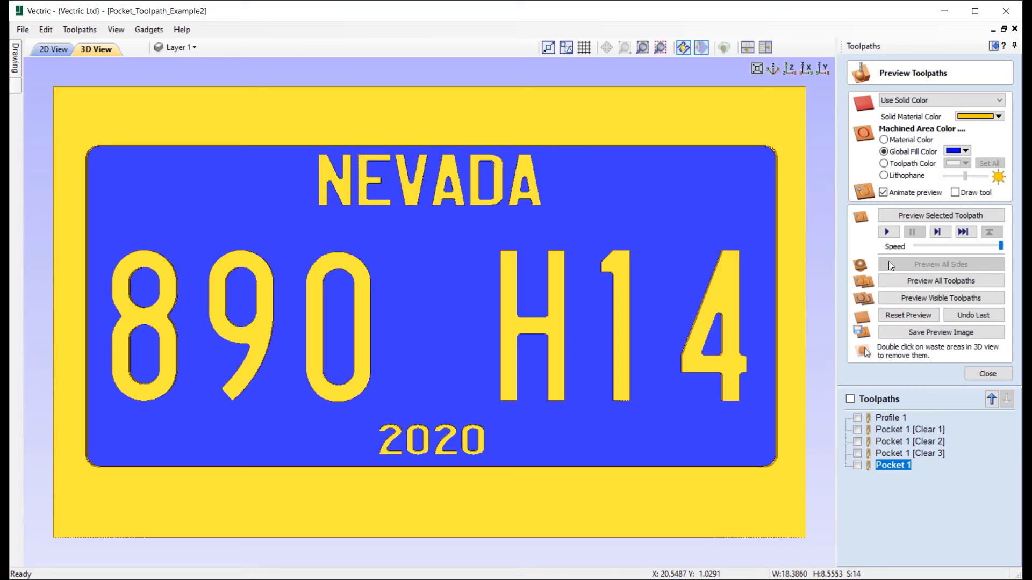
Preview the Profile 1 cutout, remove the waste material around the plate, and inspect the finished plate at an angle
left_click(887, 419)
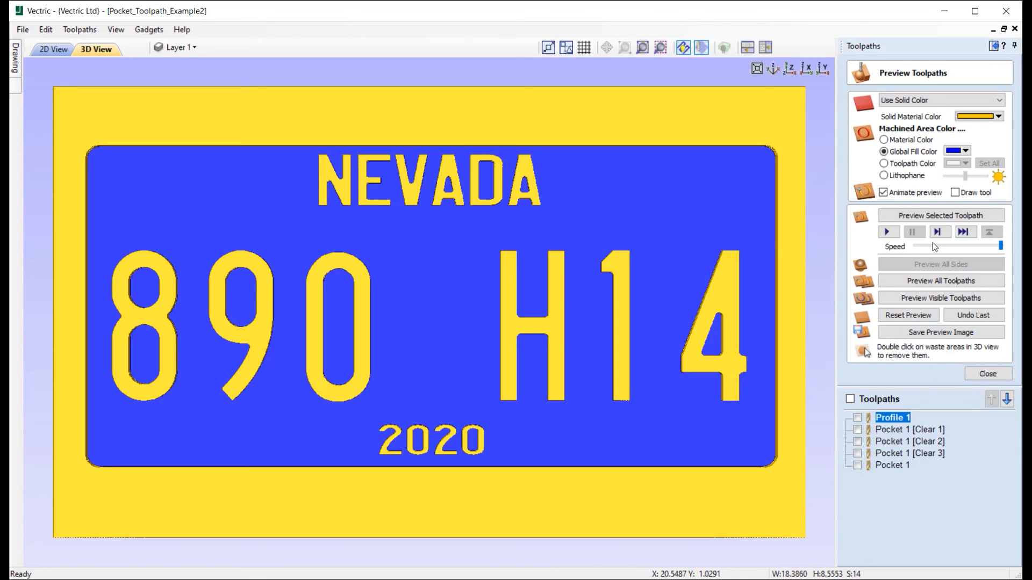
left_click(940, 216)
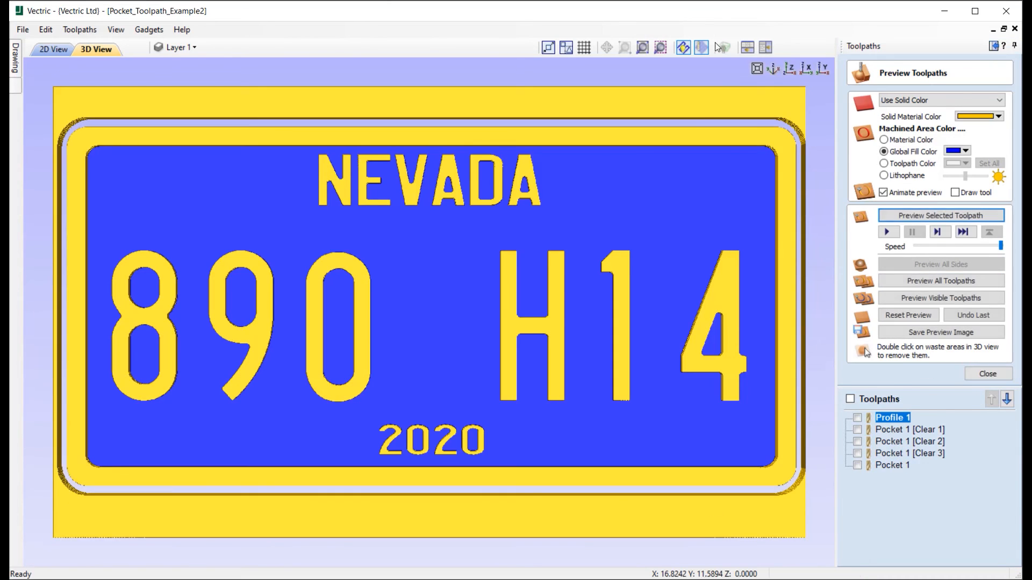
double_click(694, 104)
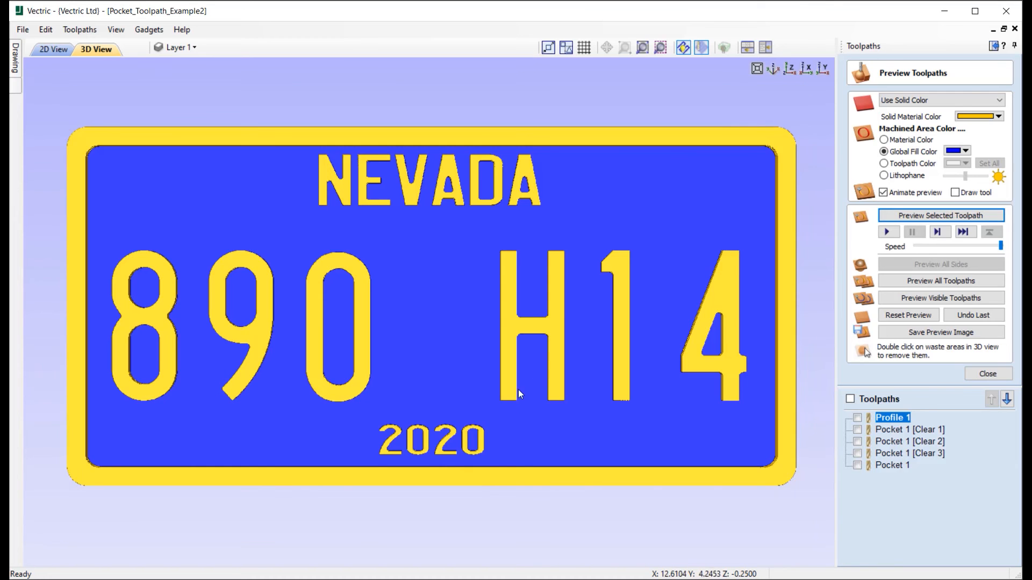
left_click_drag(518, 389, 542, 431)
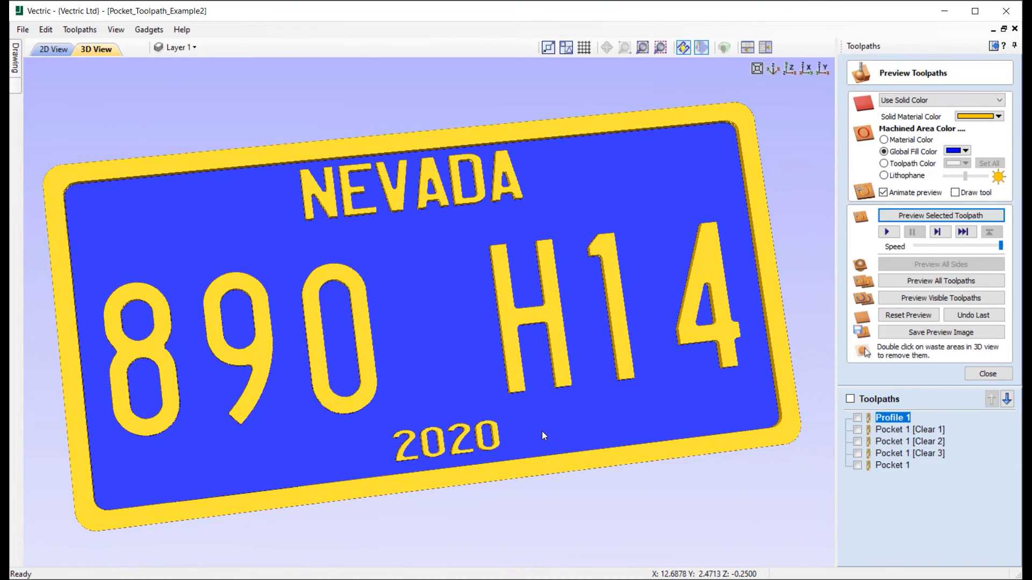
scroll(542, 431, "down", 2)
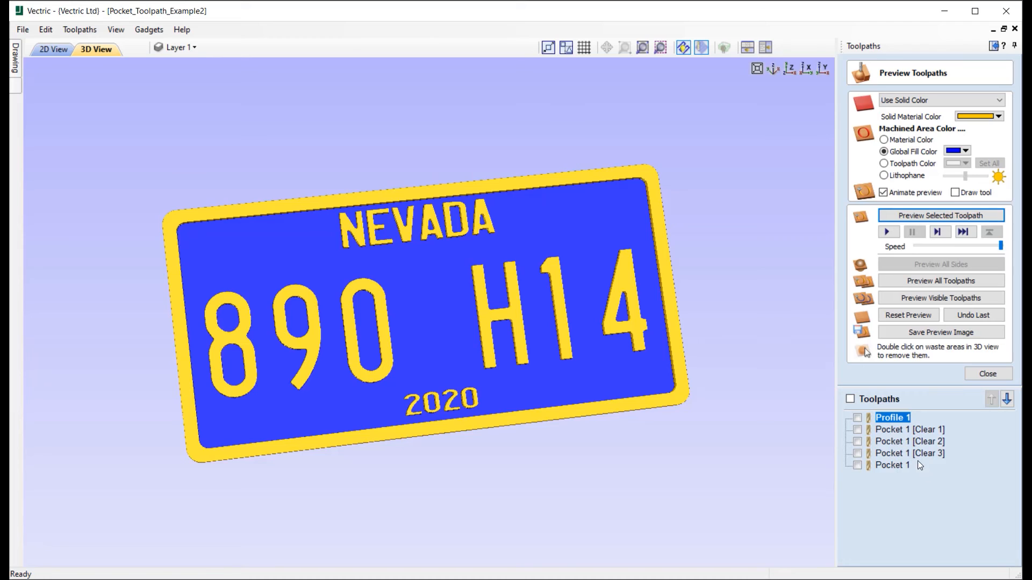
mouse_move(919, 454)
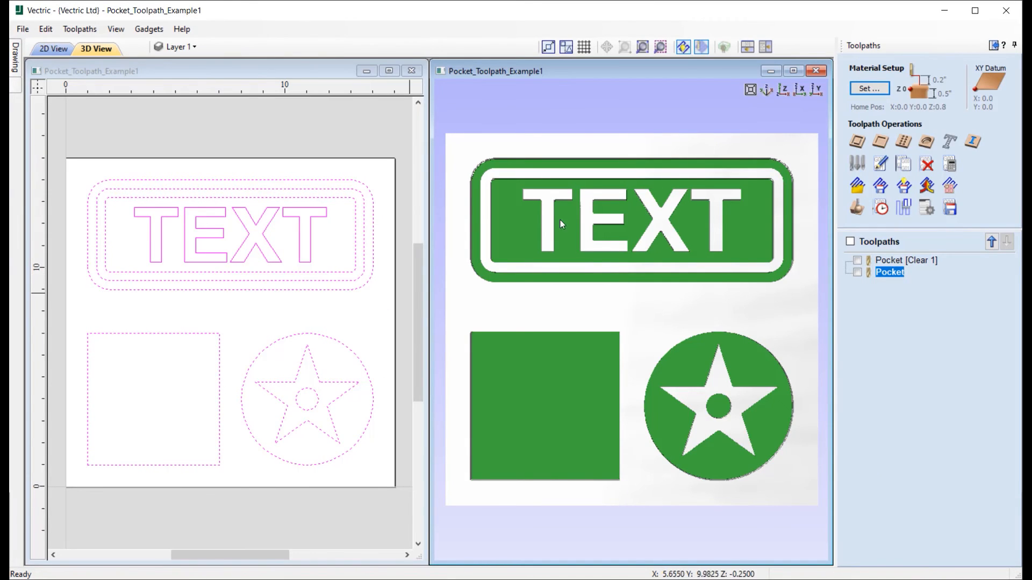
Open the Pocket toolpath of Pocket_Toolpath_Example1 for editing and remove End Mill (1/8") from its tool list
mouse_move(897, 260)
double_click(894, 264)
left_click(892, 171)
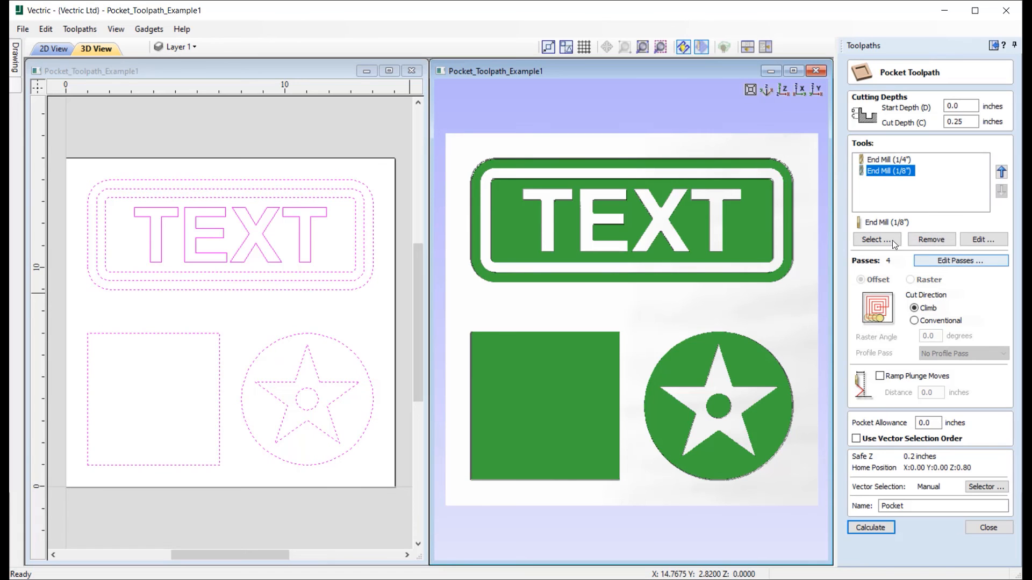
left_click(931, 239)
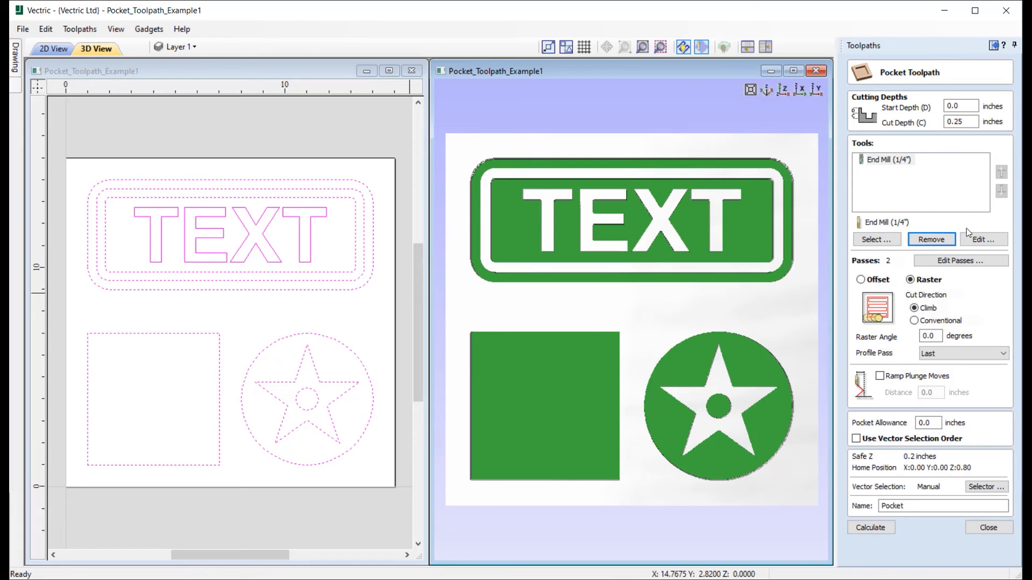
Change the pass depth of End Mill (1/4") so the pocket is cut in 1 pass
left_click(978, 238)
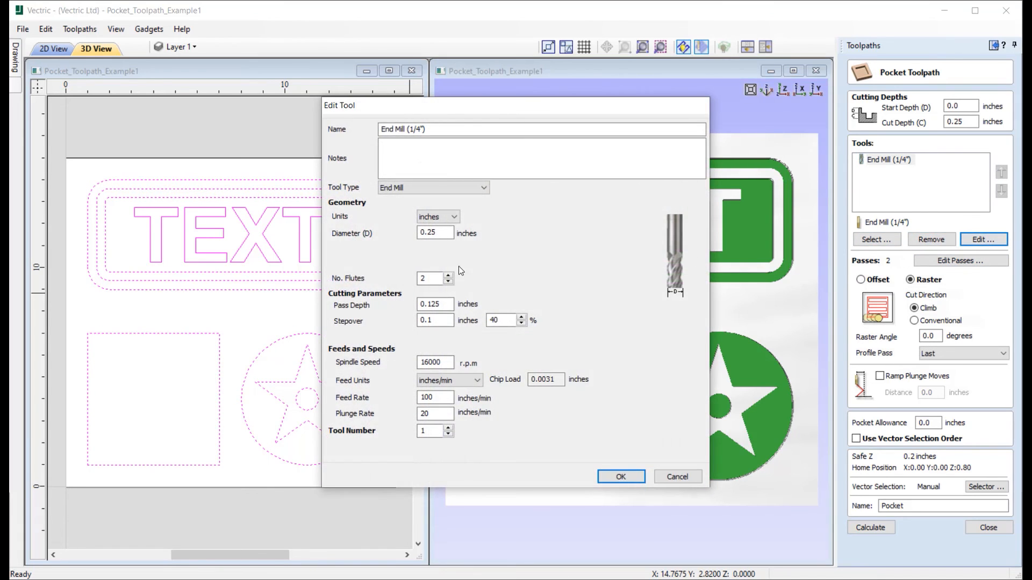
left_click_drag(431, 304, 453, 303)
left_click(621, 477)
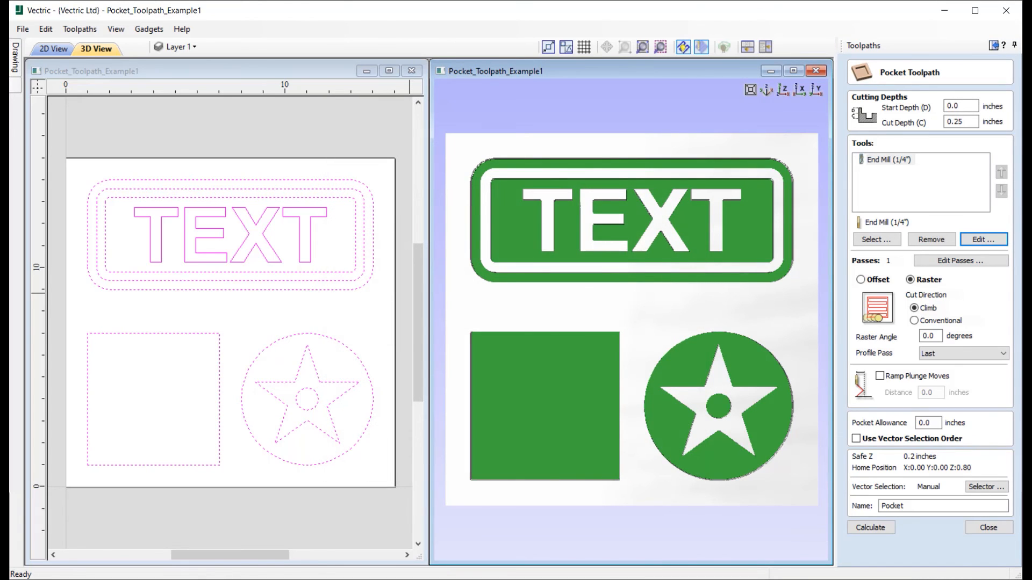
Set the pocket allowance to 0.05 inches, calculate the toolpath, and show the whole job in a maximized 2D view
left_click(870, 527)
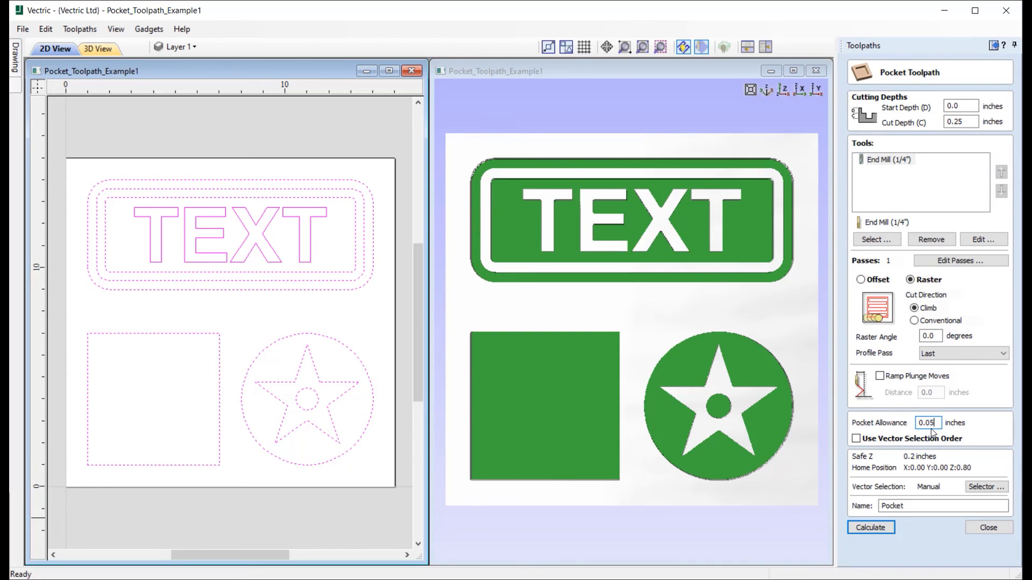
left_click(874, 528)
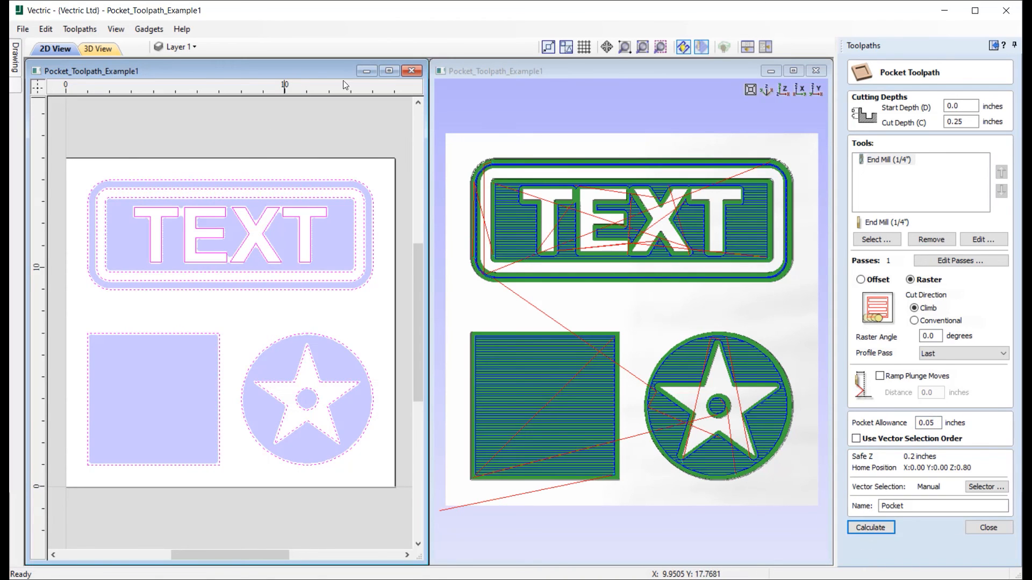
left_click(385, 74)
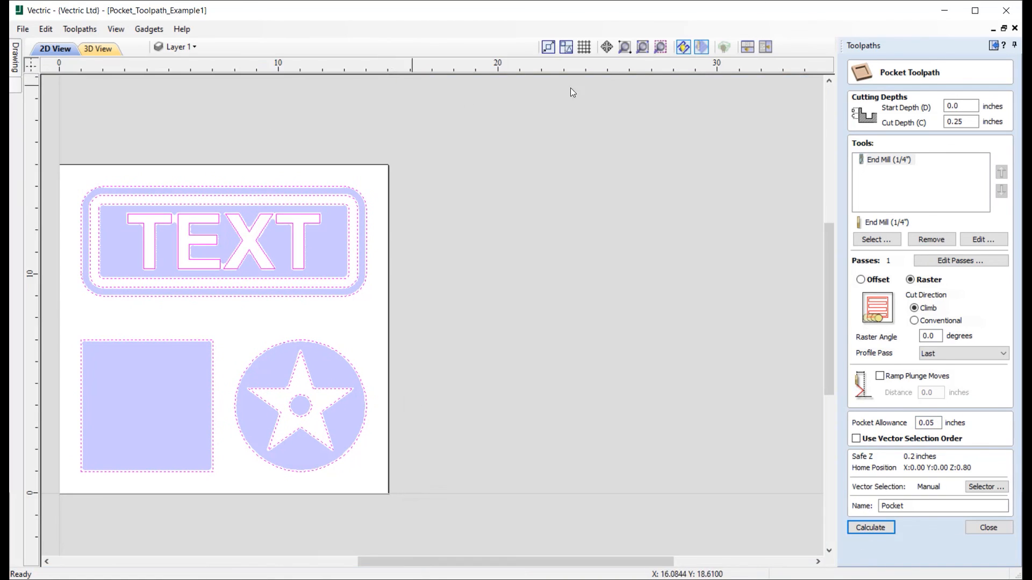
left_click(643, 48)
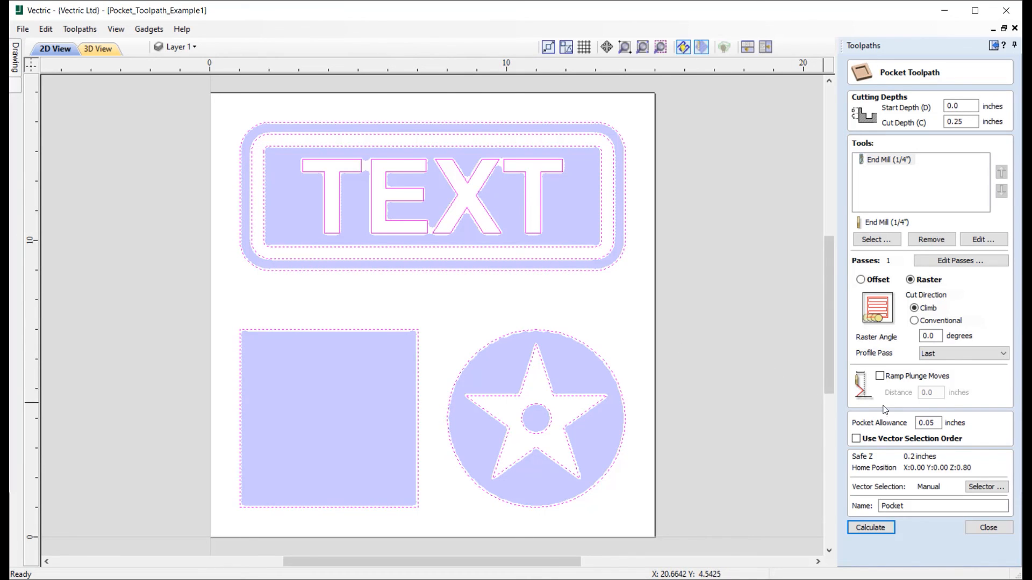
Set the pocket allowance to -0.05 inches, recalculate, and inspect the pocket edges near the text border's rounded corner
left_click(938, 424)
type("-")
left_click(879, 530)
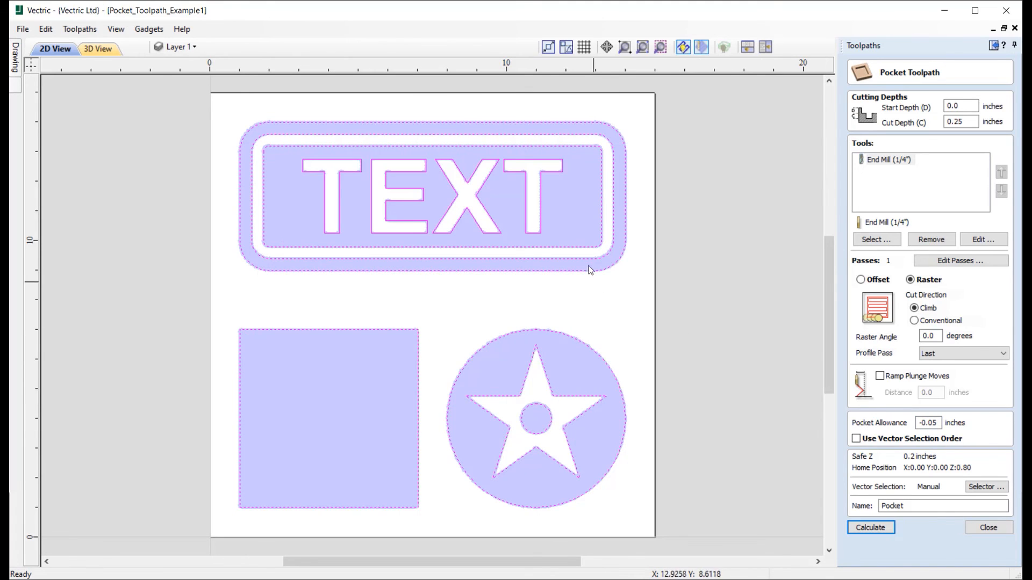
scroll(602, 252, "up", 3)
scroll(605, 247, "up", 1)
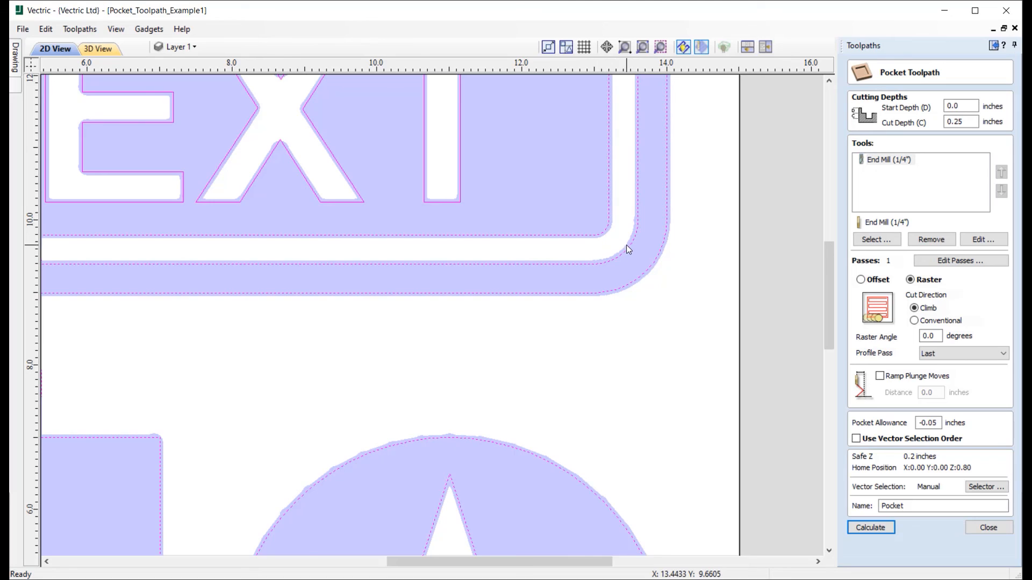
scroll(627, 244, "down", 2)
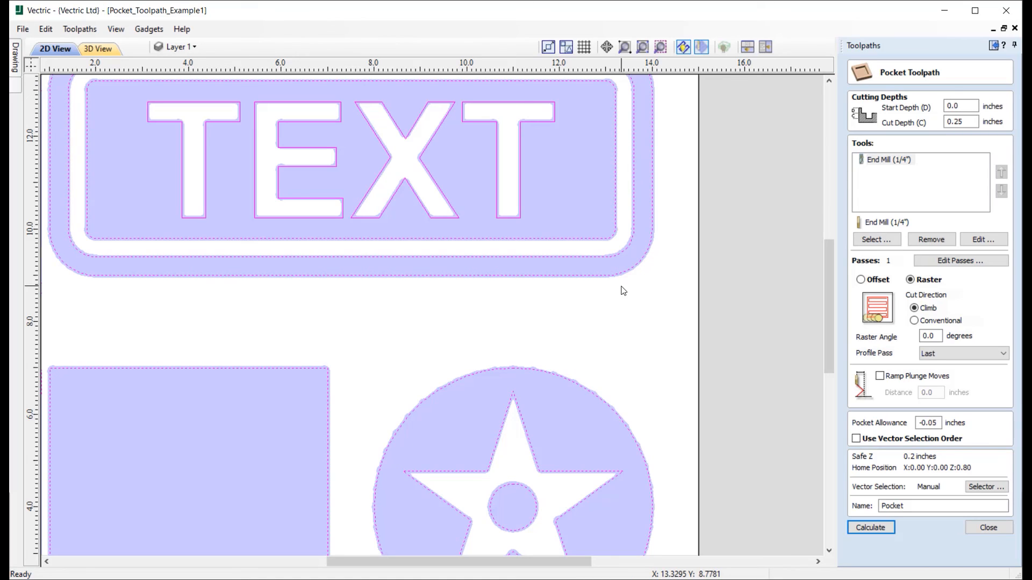
Set the pocket allowance to 0 inches, recalculate the Pocket toolpath, and exit its form
left_click_drag(939, 423, 885, 418)
type("0")
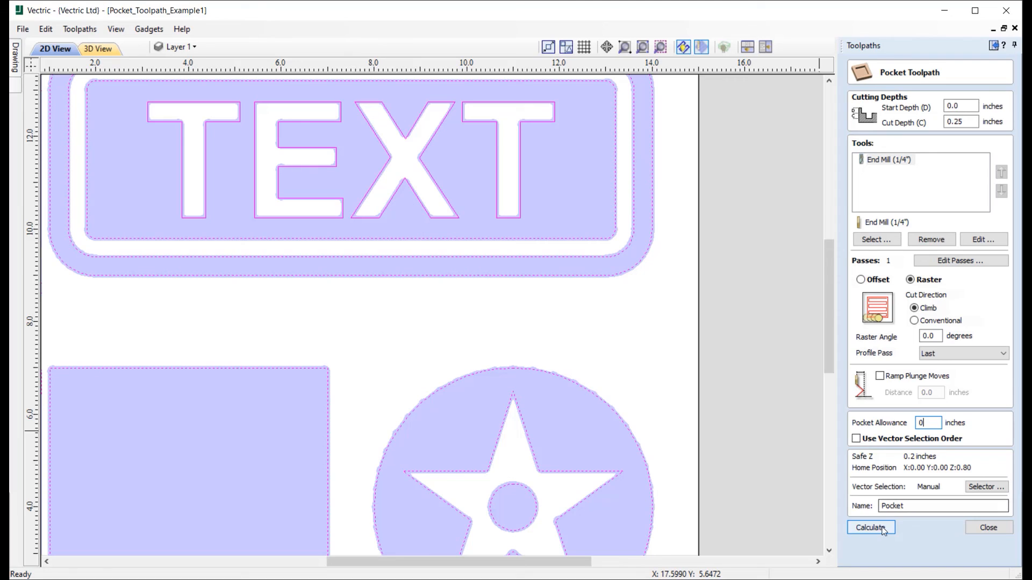
left_click(643, 47)
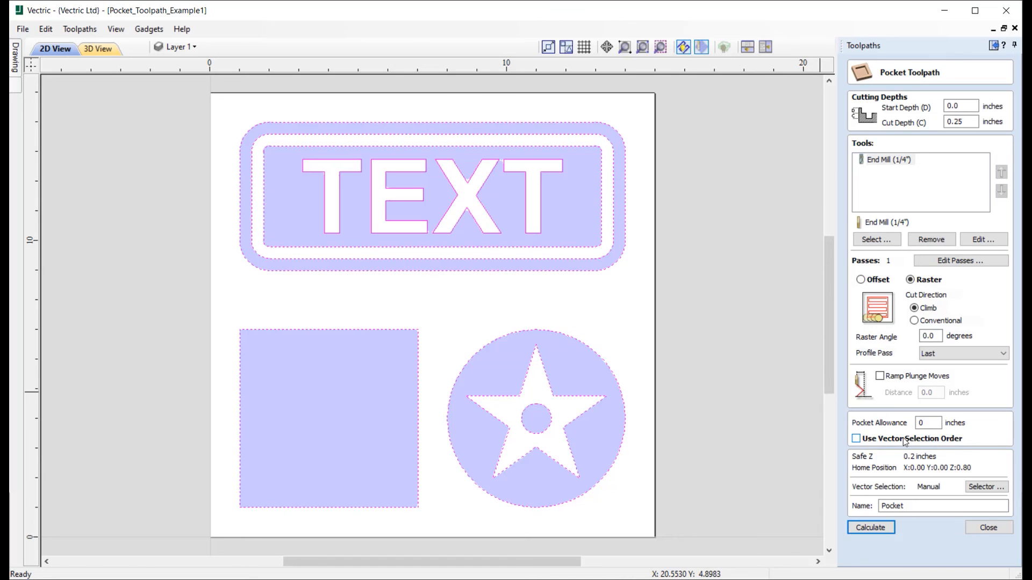
left_click(870, 527)
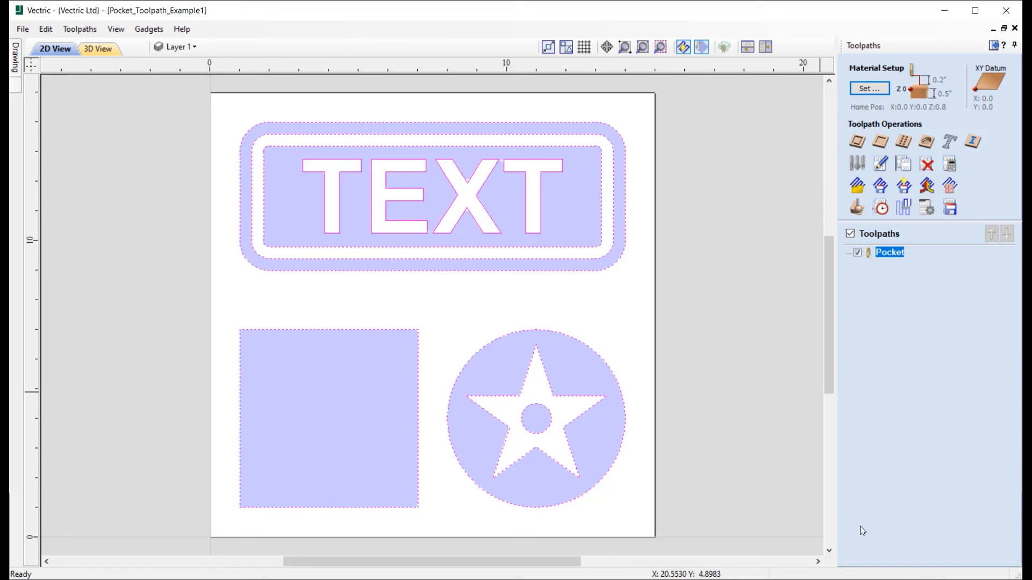
Close the Pocket_Toolpath_Example1 file and return to the startup page
left_click(22, 28)
left_click(66, 87)
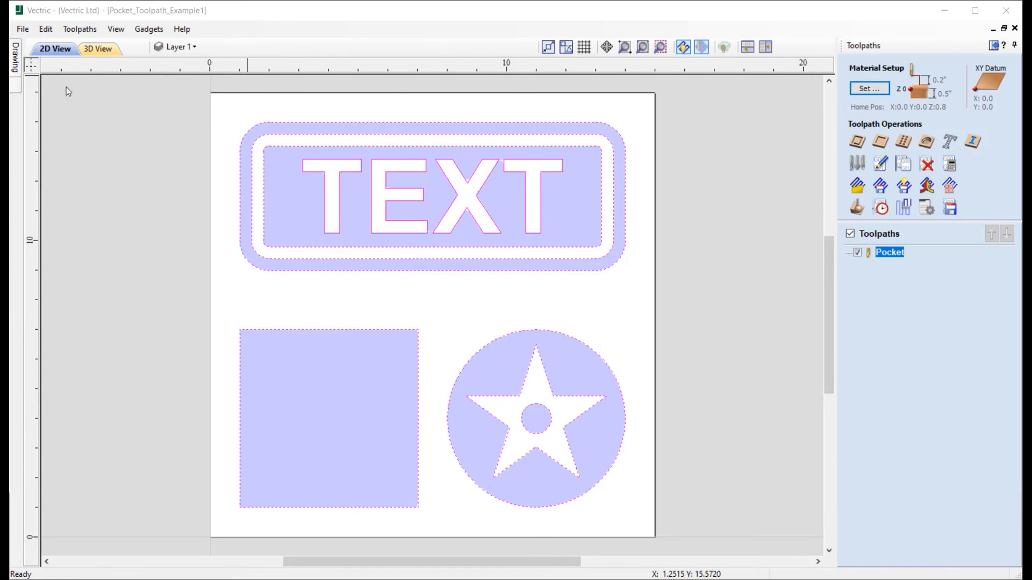
left_click(517, 328)
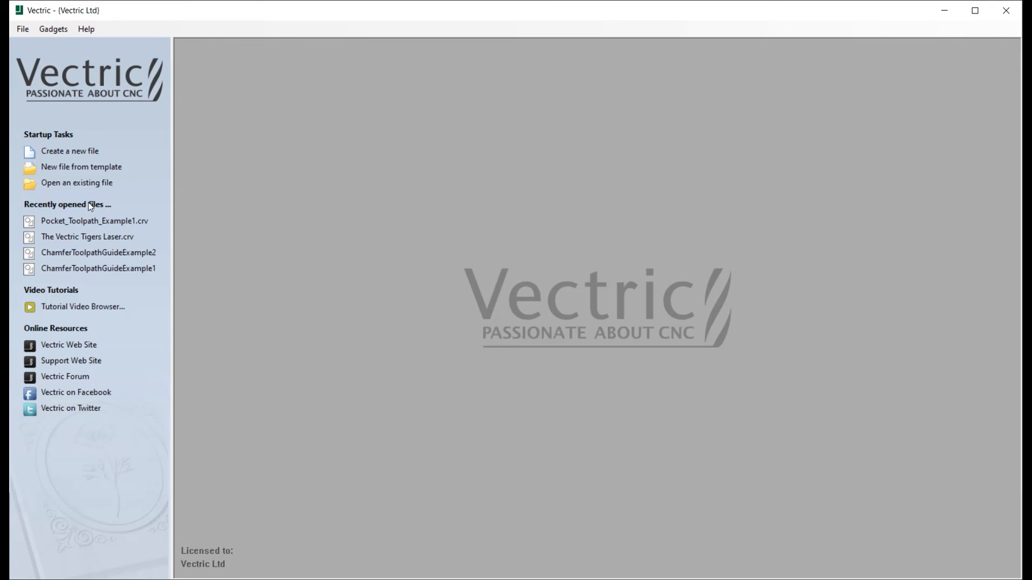
Open the existing file Pocket_Toolpath_Example3.crv from the Pocket_Toolpath_Guide_FILES folder
left_click(77, 183)
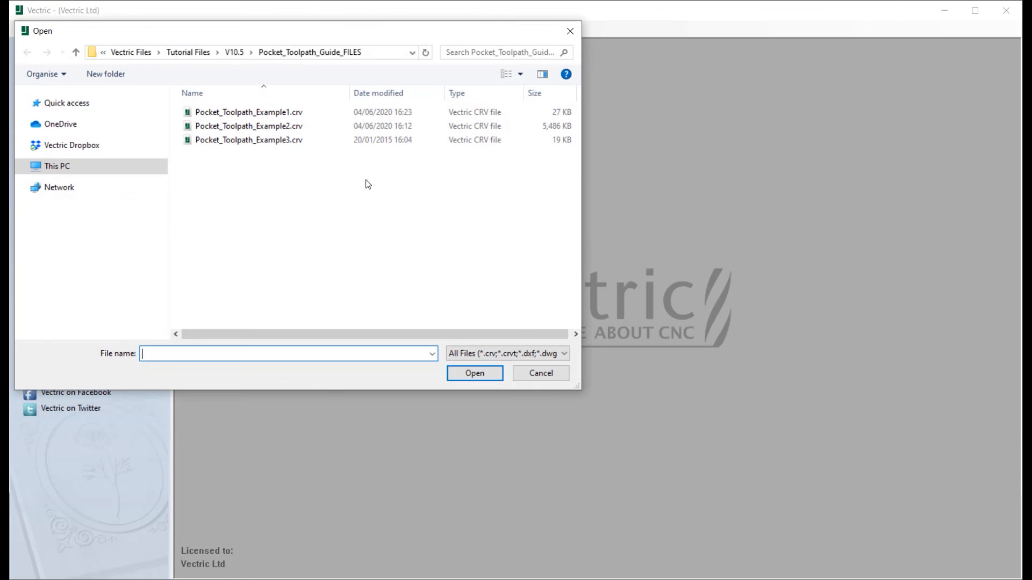
left_click(263, 141)
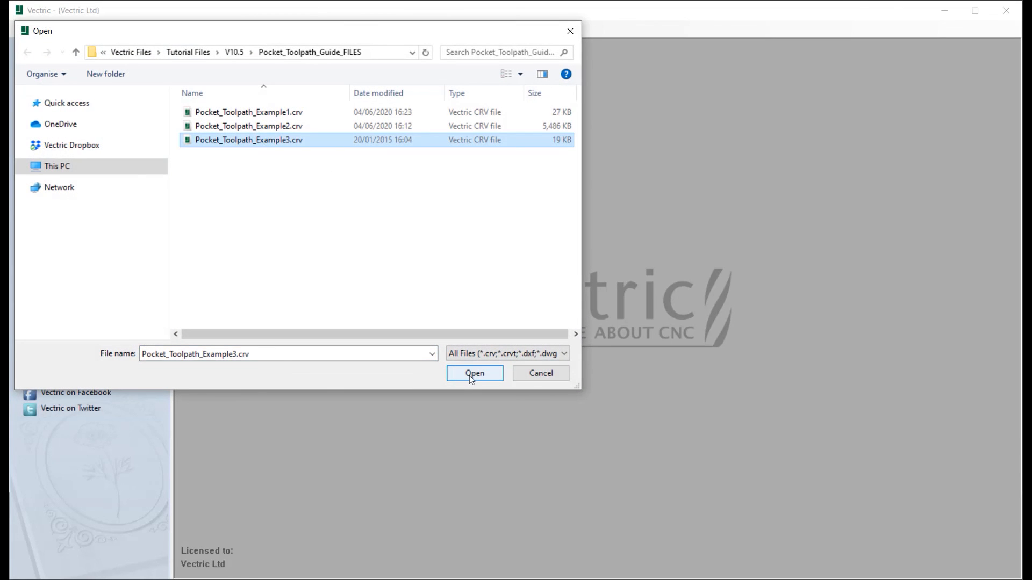
left_click(490, 378)
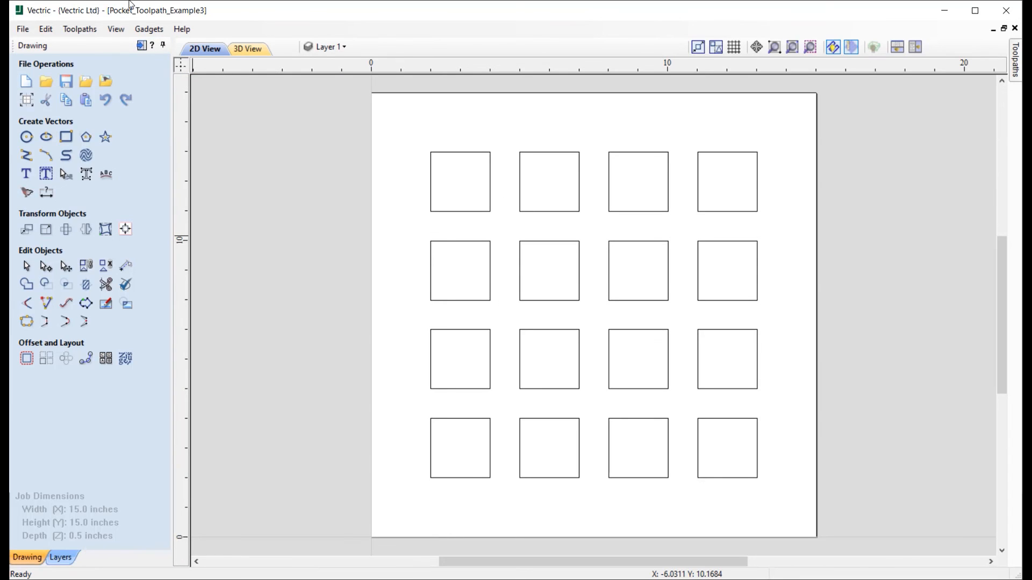
Calculate a Raster pocket toolpath for all the squares with the 1/4" end mill, 0.25 inch cut depth, Climb direction and Last profile pass
left_click(141, 46)
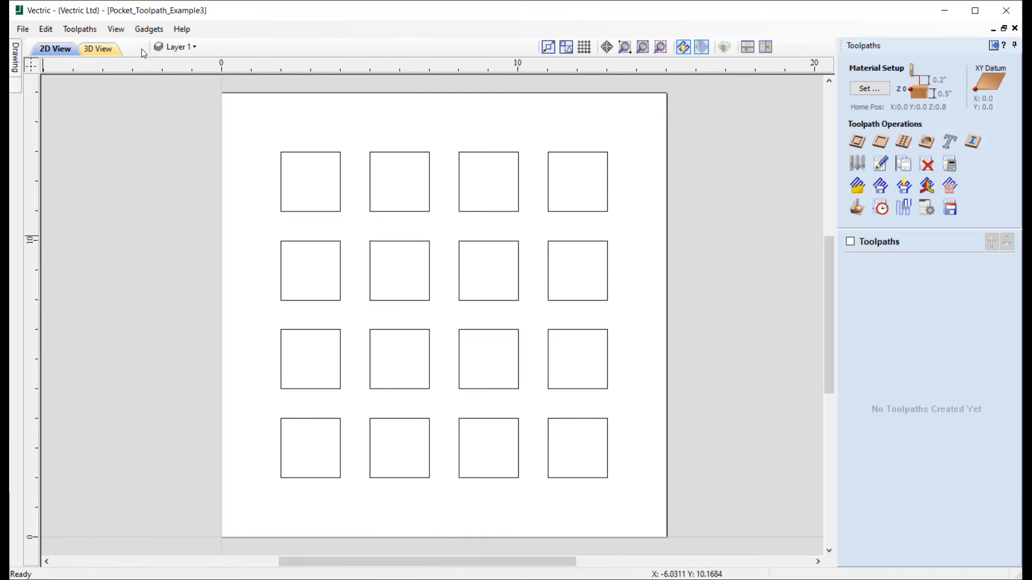
left_click_drag(238, 117, 656, 505)
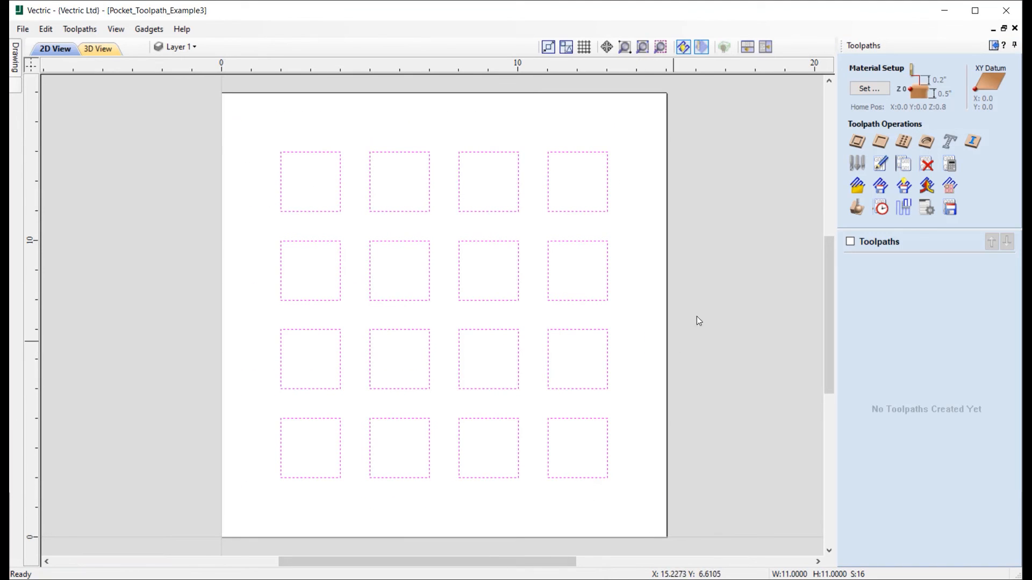
left_click(879, 143)
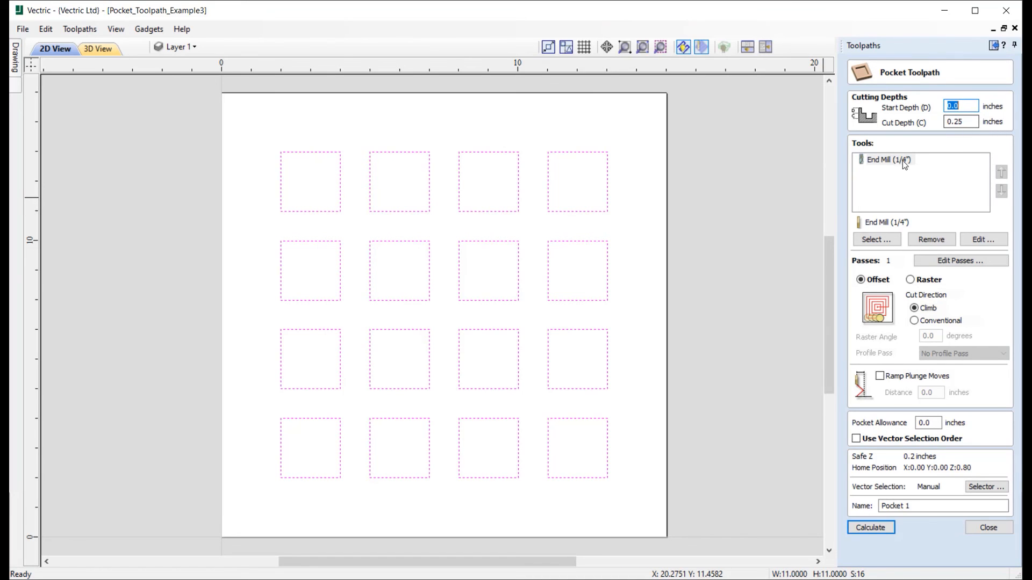
left_click(986, 238)
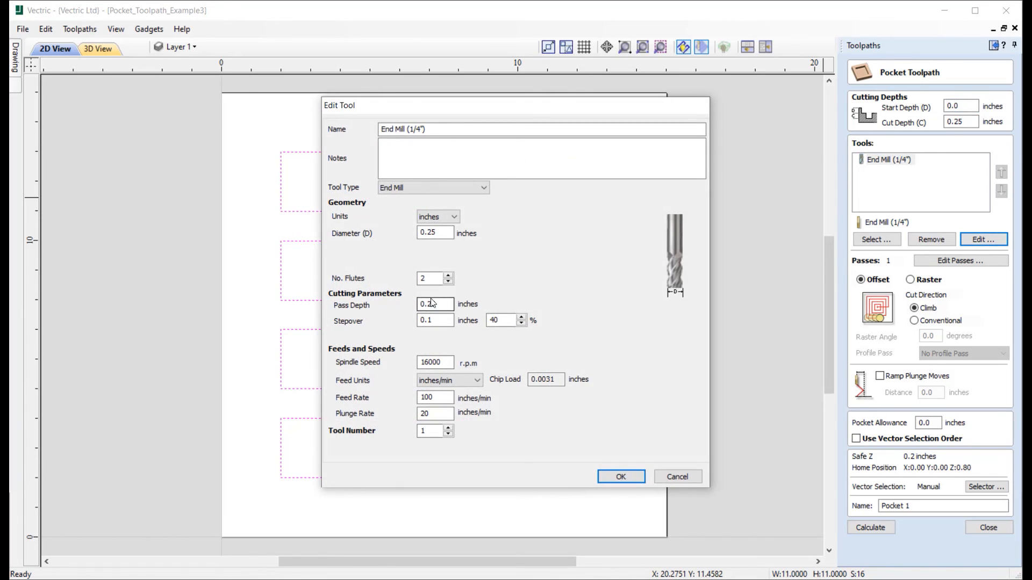
left_click(621, 478)
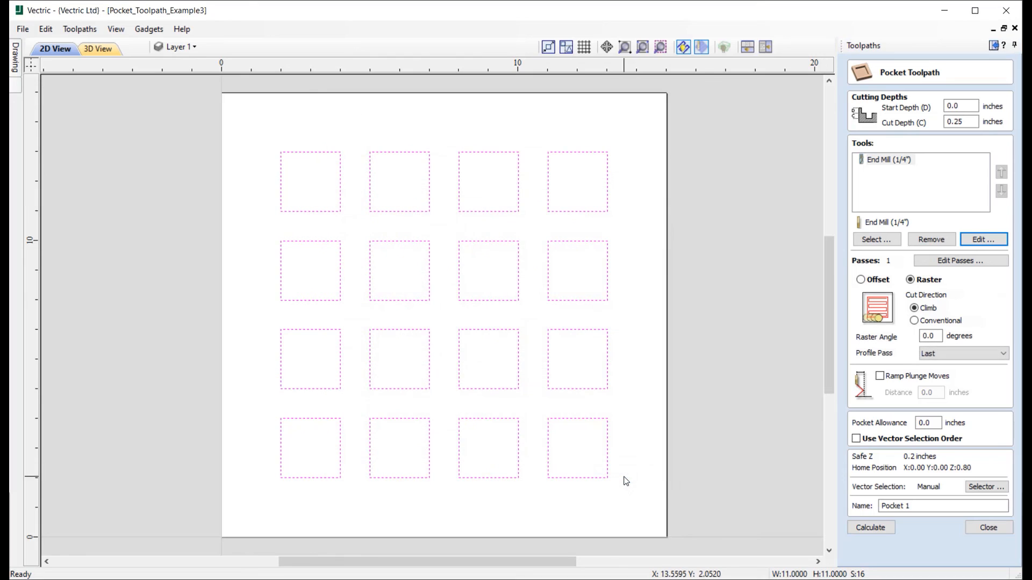
left_click(871, 528)
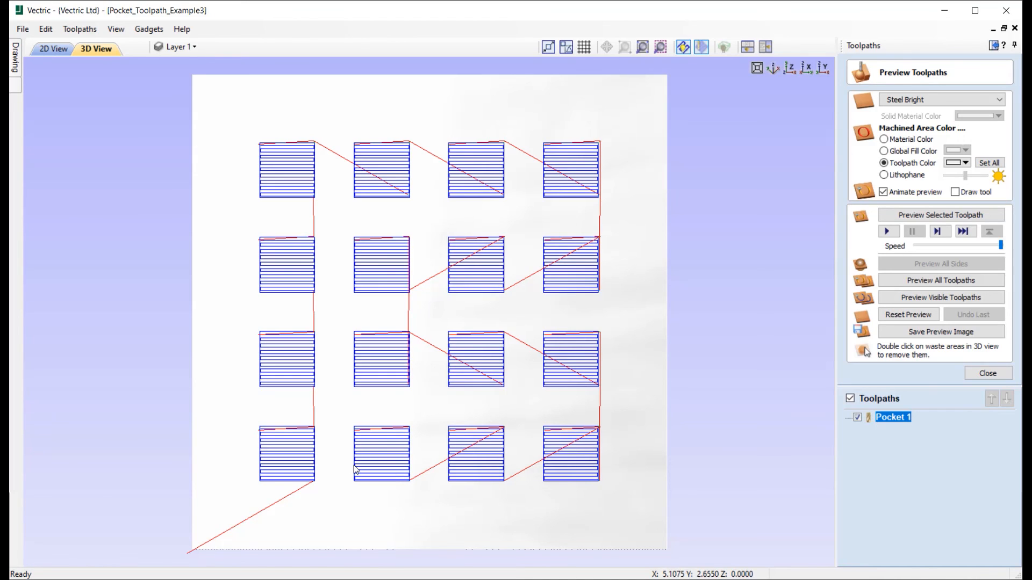
Reopen Pocket 1 for editing, enable Use Vector Selection Order, and clear the square selection in the 2D view
double_click(894, 417)
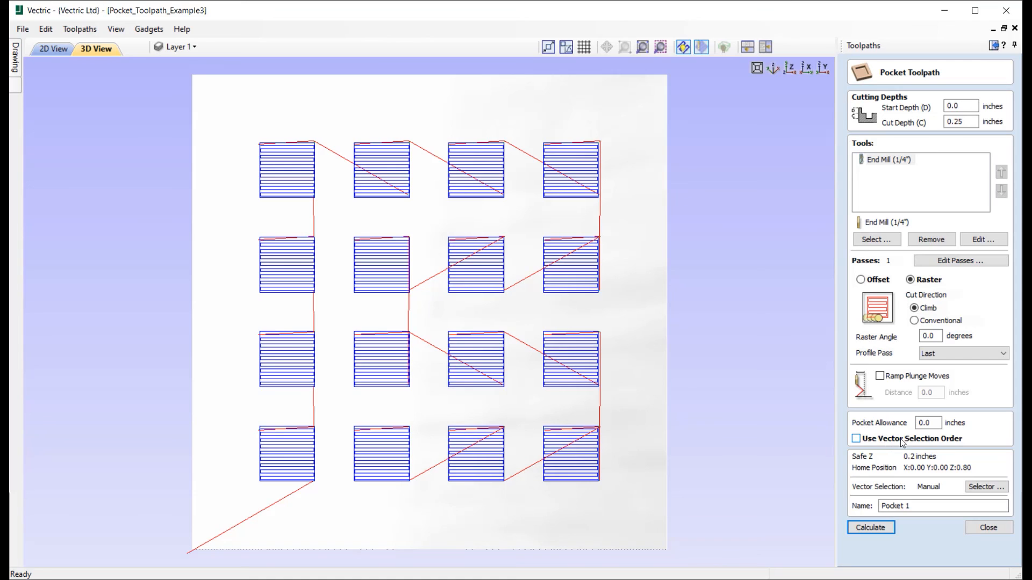
left_click(866, 441)
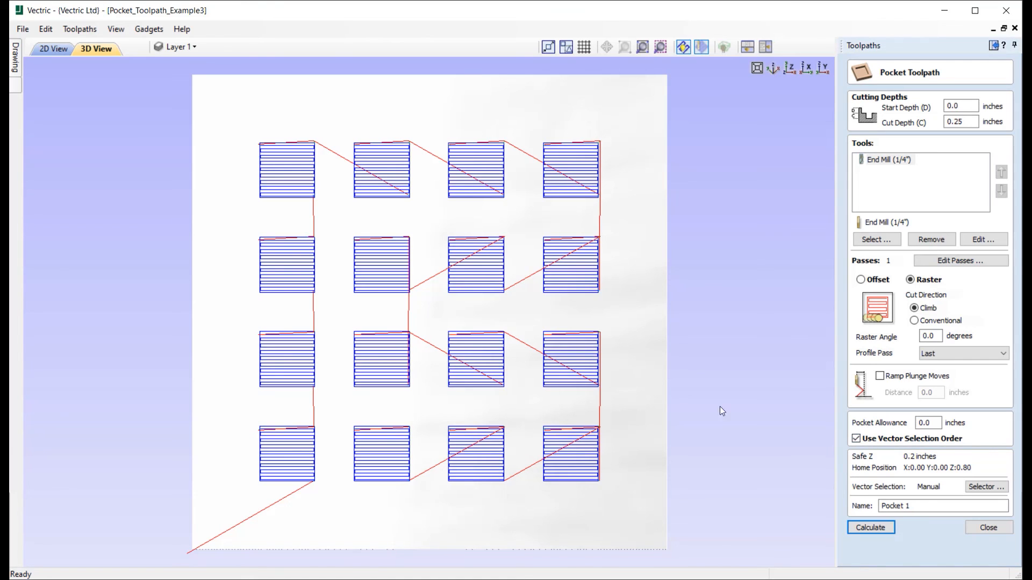
left_click(62, 50)
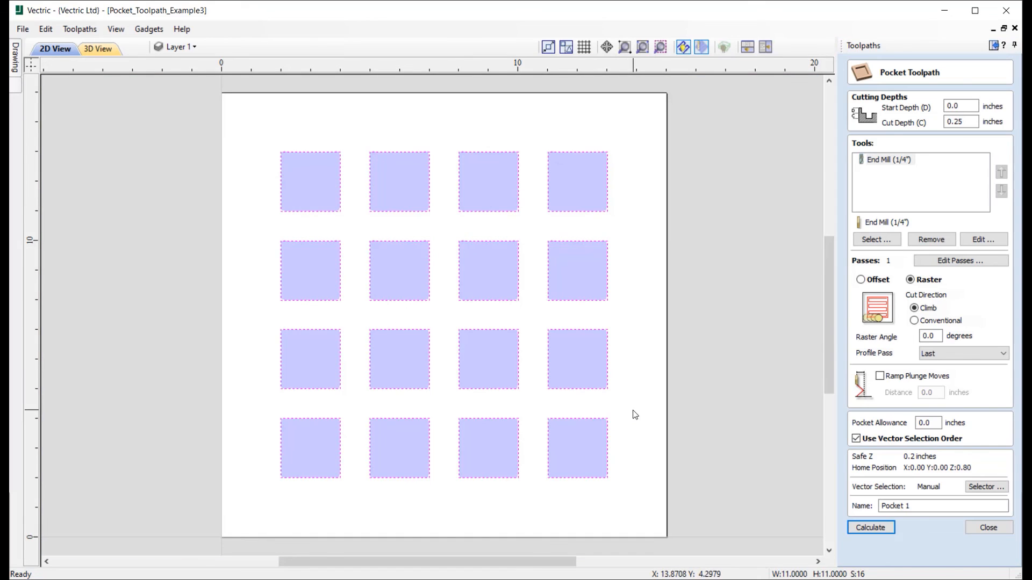
left_click(613, 497)
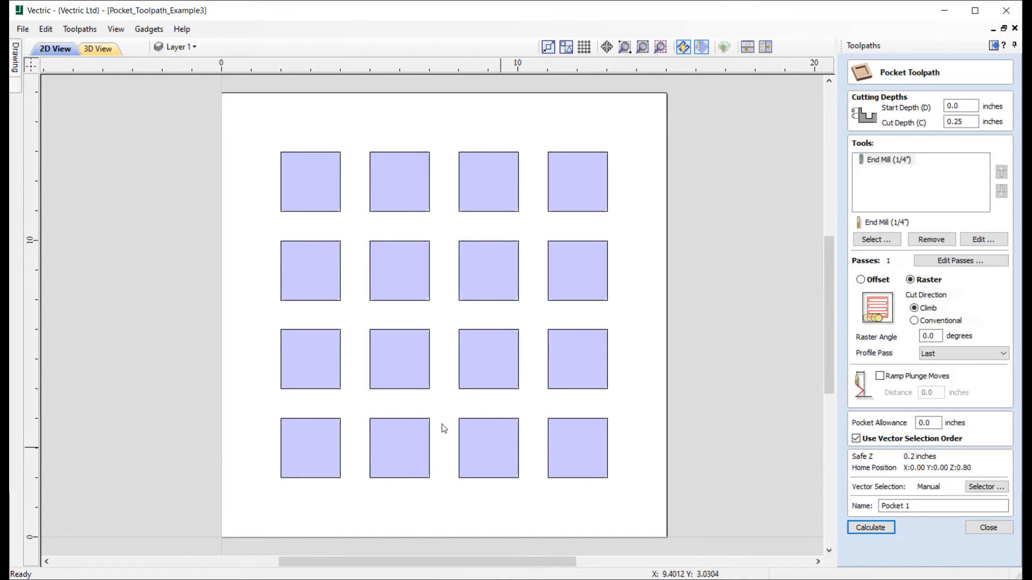
Select the squares column by column in a serpentine order, starting upward from the lower-left square and ending at the lower-right one
left_click(324, 419)
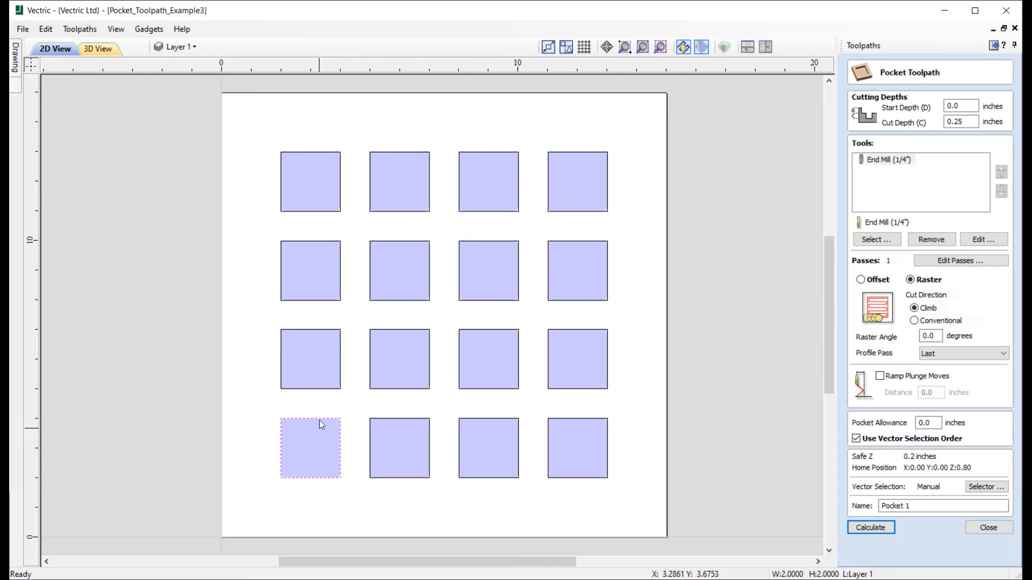
left_click(317, 388, "shift")
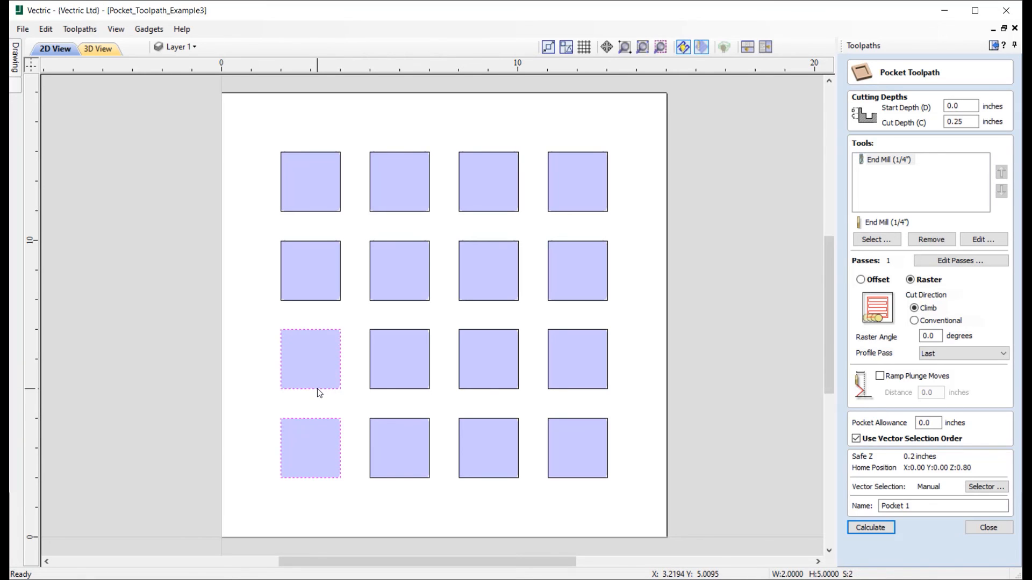
left_click(309, 301, "shift")
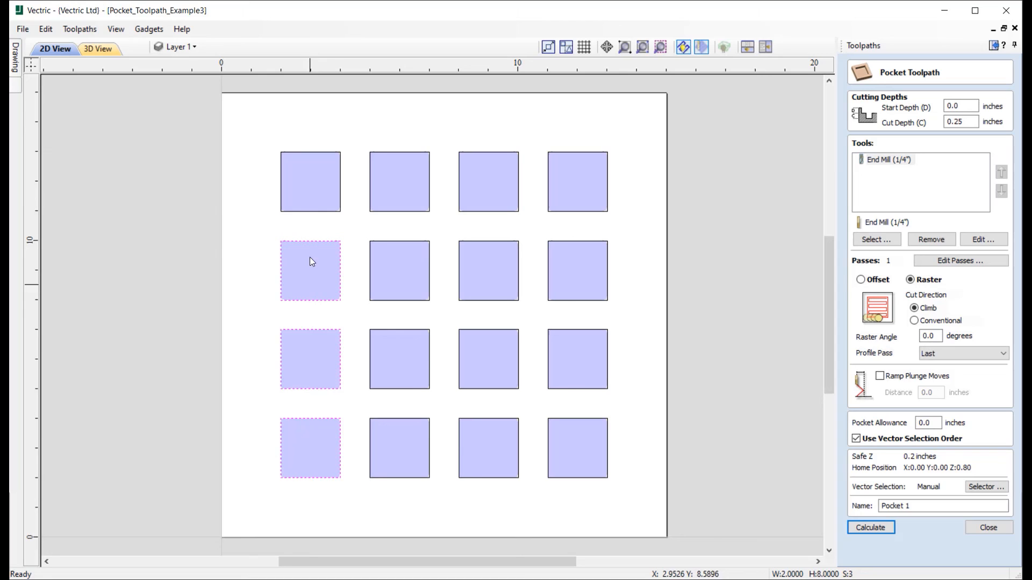
left_click(315, 213, "shift")
left_click(402, 213, "shift")
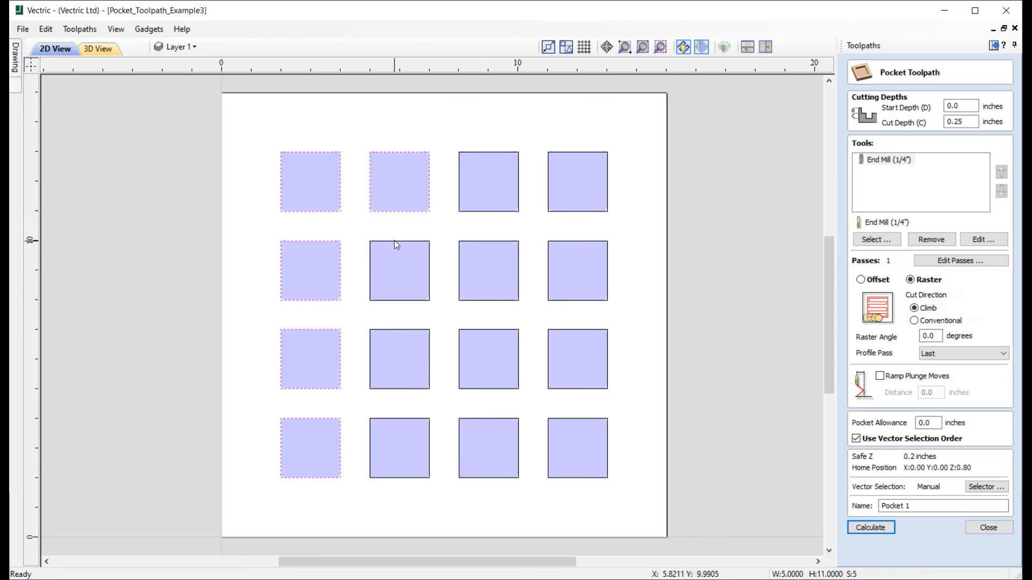
left_click(396, 242, "shift")
left_click(398, 330, "shift")
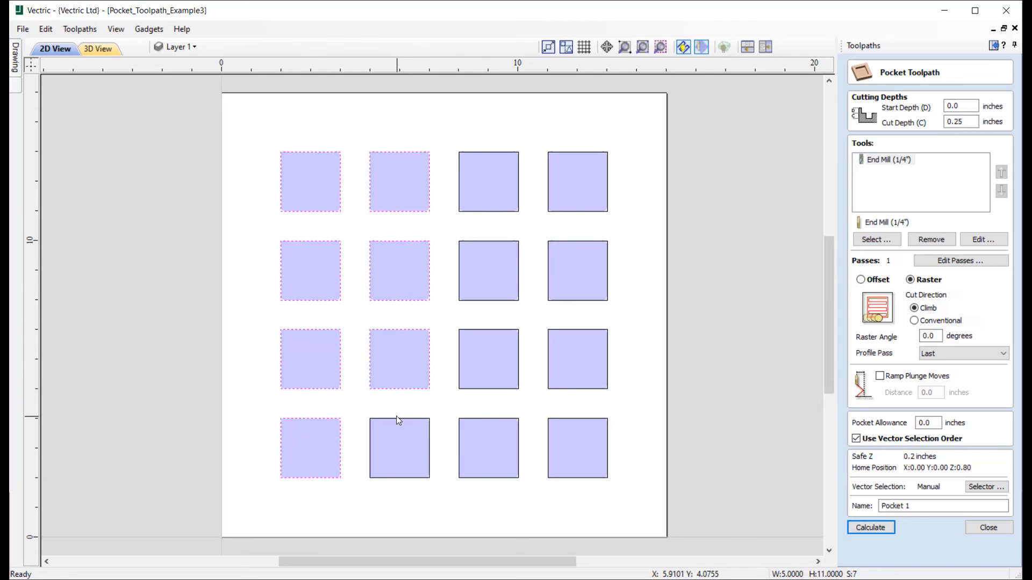
left_click(397, 420, "shift")
left_click(481, 419, "shift")
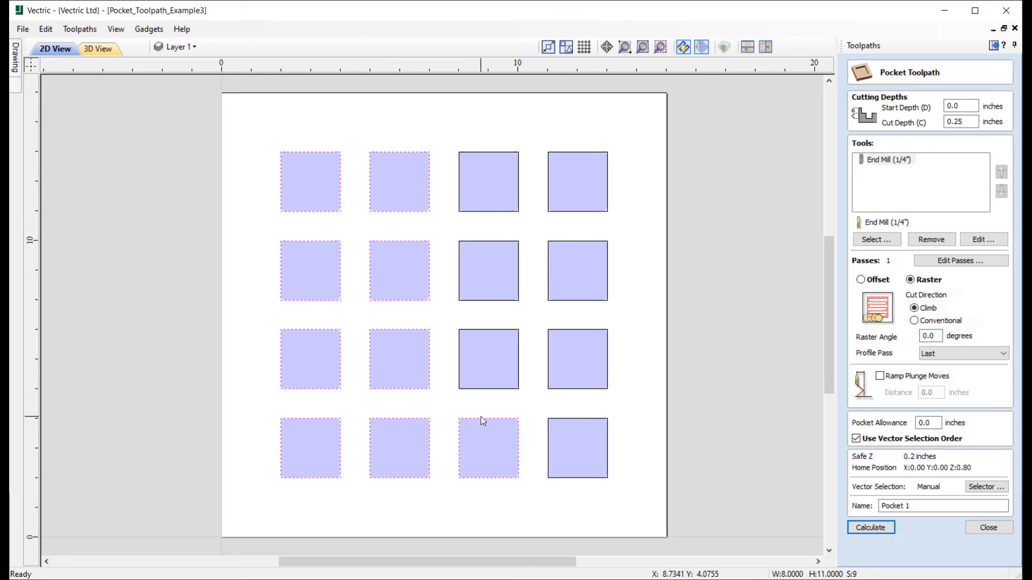
left_click(485, 389, "shift")
left_click(487, 300, "shift")
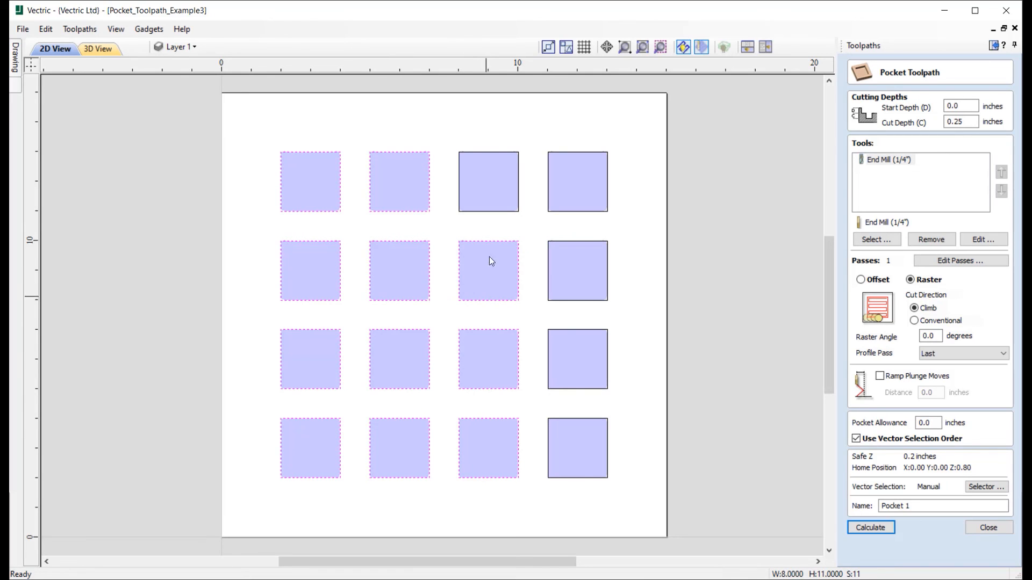
left_click(491, 211, "shift")
left_click(585, 212, "shift")
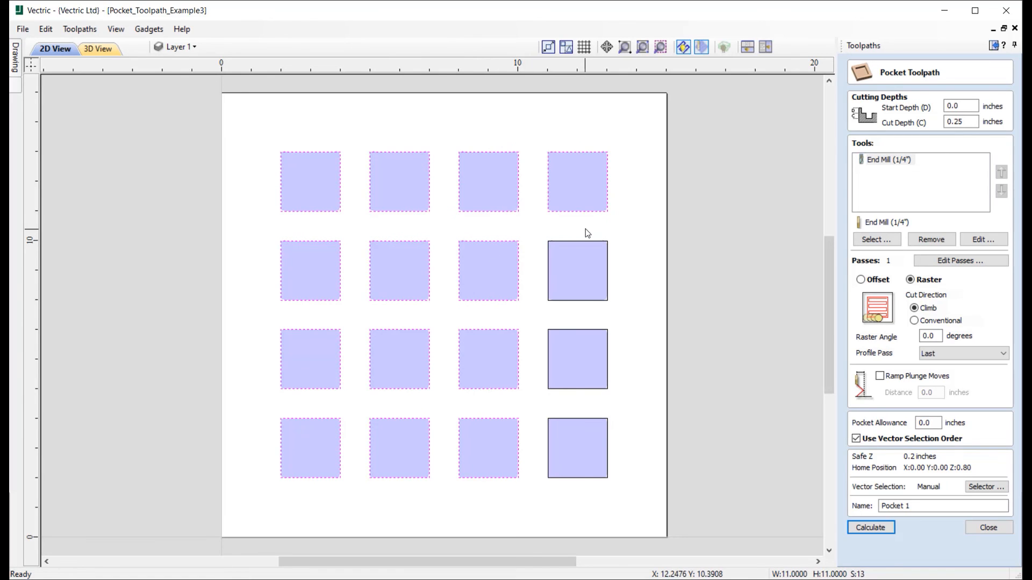
left_click(582, 240, "shift")
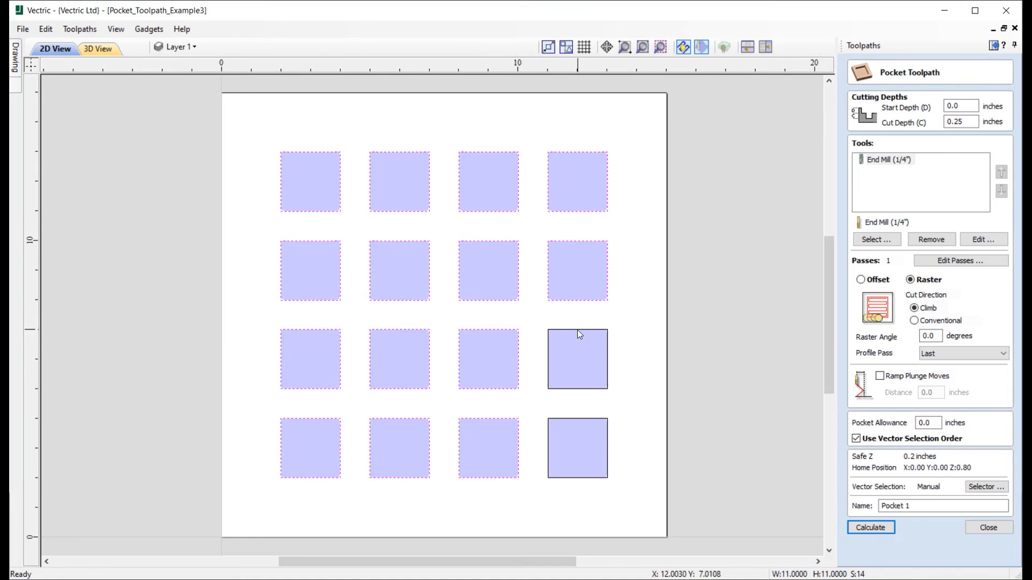
left_click(577, 330, "shift")
left_click(573, 418, "shift")
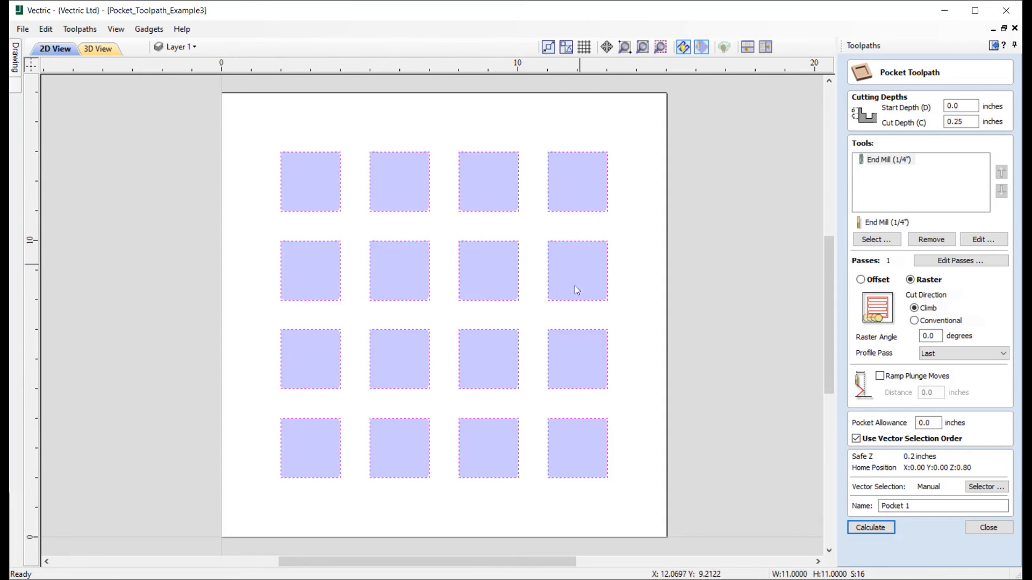
Recalculate Pocket 1 with the new selection order and preview its cutting at a slightly reduced simulation speed
left_click(871, 528)
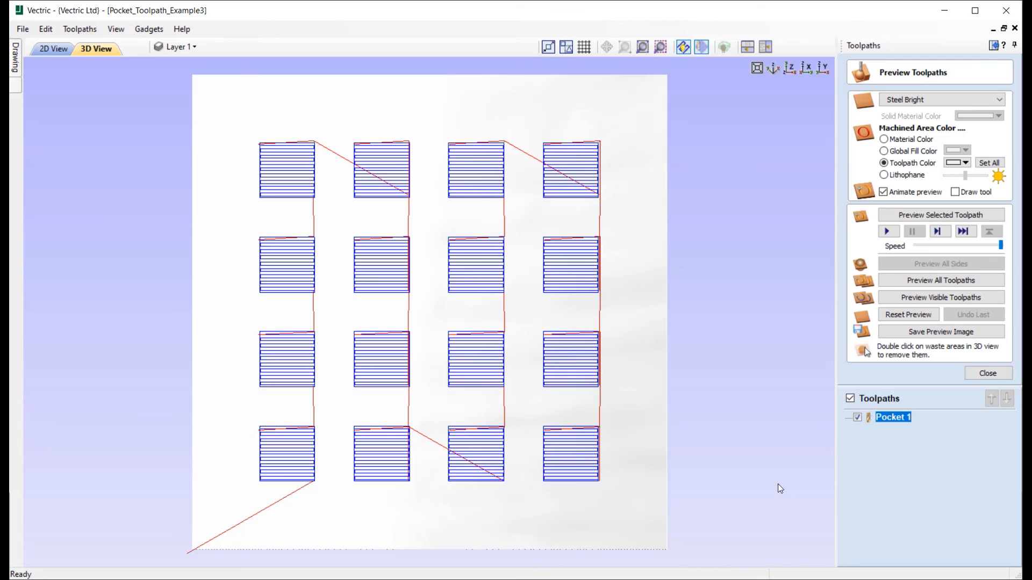
left_click_drag(1001, 246, 991, 246)
left_click(940, 215)
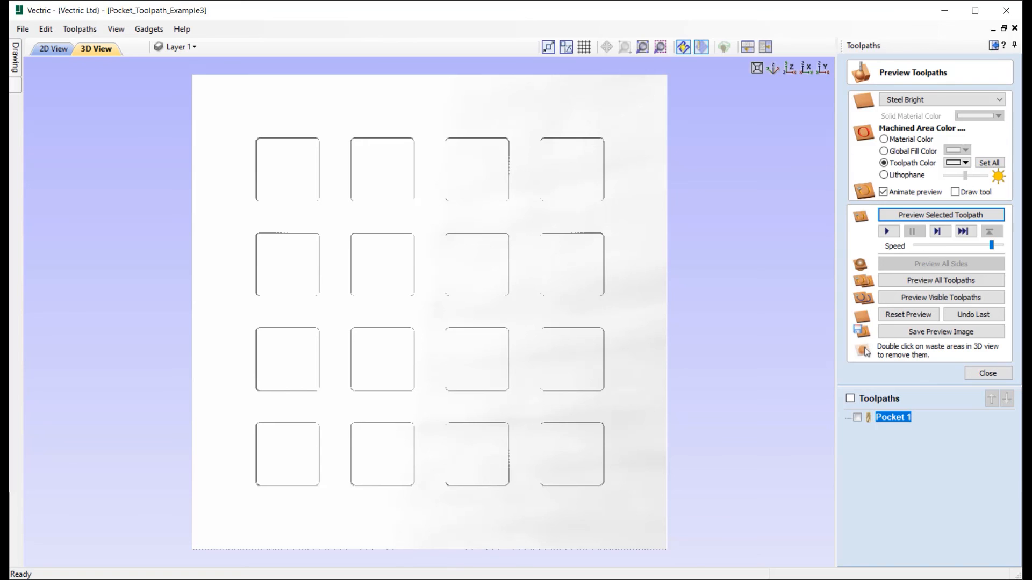
Reopen Pocket 1 for editing and bring up its vector selector
double_click(884, 418)
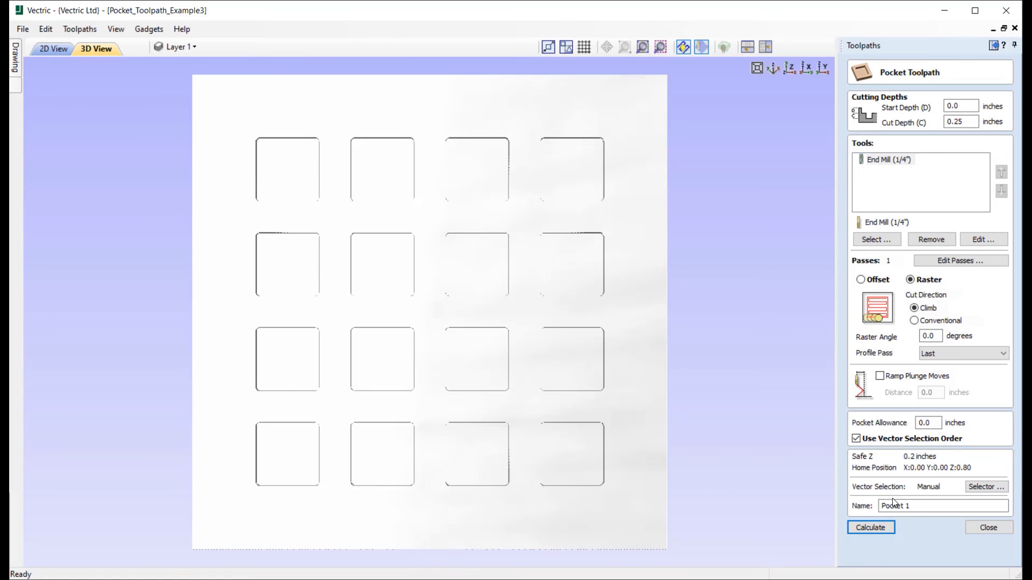
left_click(987, 487)
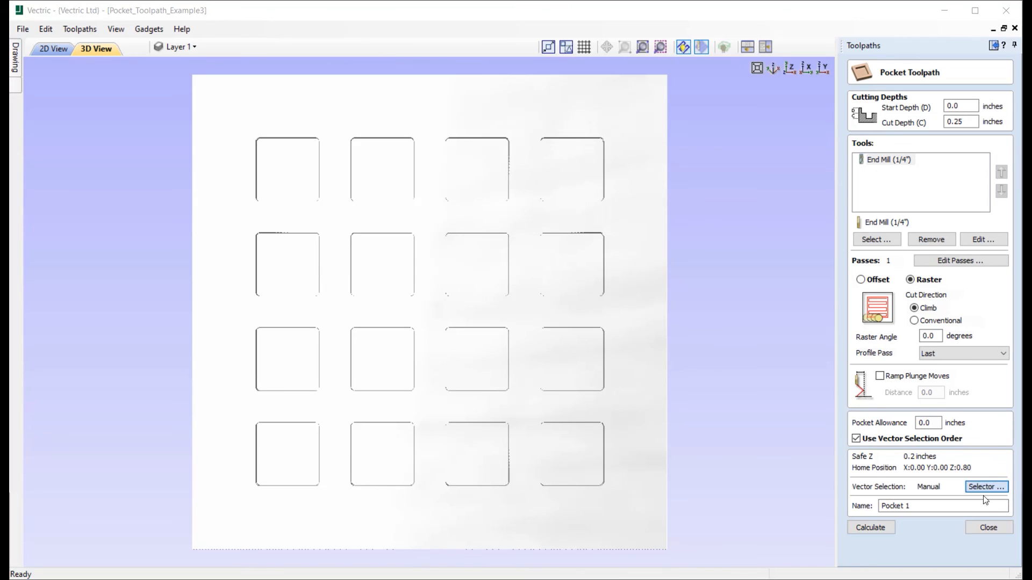